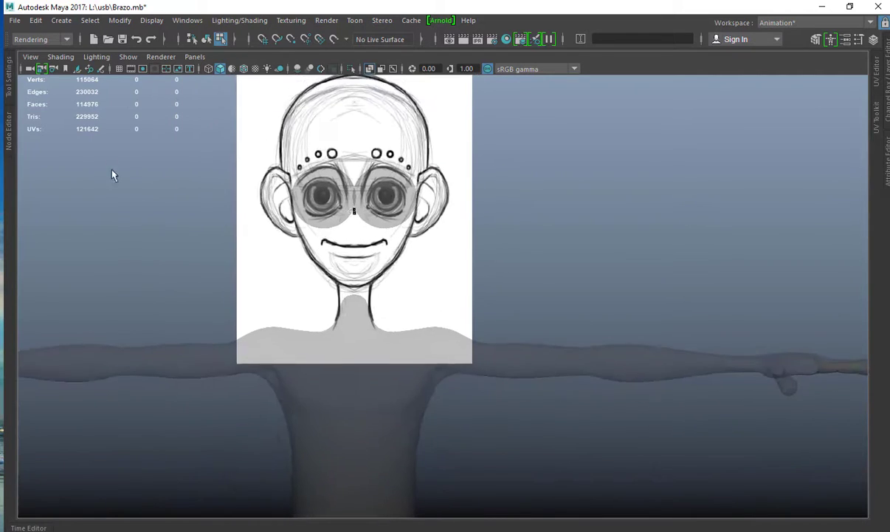
# Examine how the eye spheres line up with the face sketch in the front view.
pyautogui.keyDown('alt'); pyautogui.moveTo(307, 192); pyautogui.dragTo(311, 214, button='middle'); pyautogui.keyUp('alt')
pyautogui.keyDown('alt'); pyautogui.moveTo(311, 214); pyautogui.dragTo(797, 236, button='right'); pyautogui.keyUp('alt')
pyautogui.keyDown('alt'); pyautogui.moveTo(265, 206); pyautogui.dragTo(369, 247, button='middle'); pyautogui.keyUp('alt')
pyautogui.scroll(3, 369, 248)
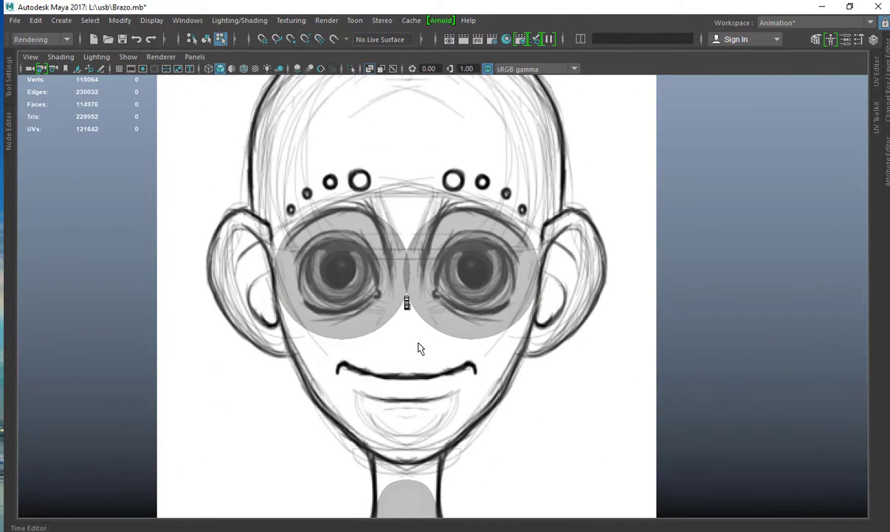
pyautogui.keyDown('alt'); pyautogui.moveTo(512, 270); pyautogui.dragTo(451, 232, button='middle'); pyautogui.keyUp('alt')
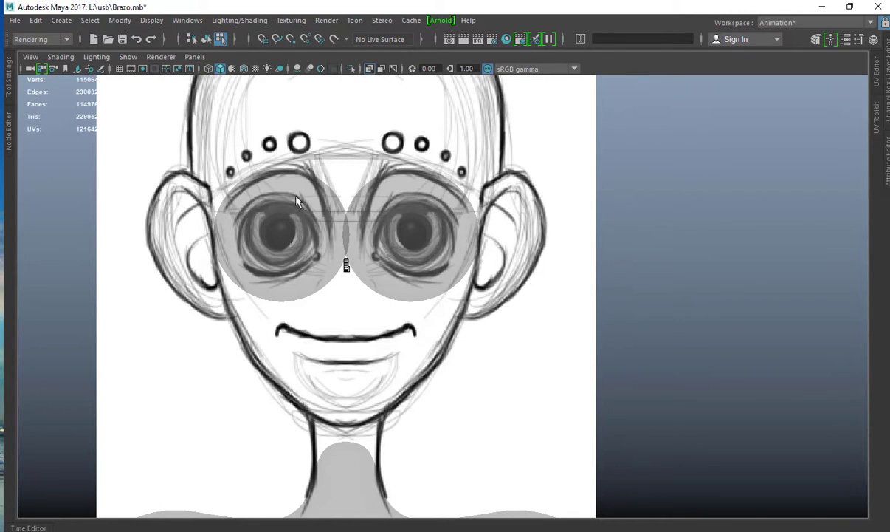
pyautogui.scroll(-5, 295, 201)
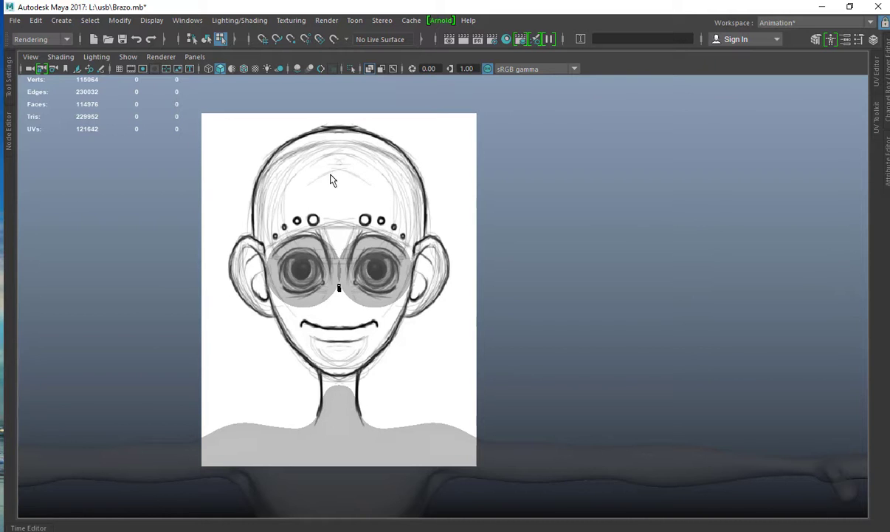
# Examine the body, the two eyeballs and the head reference image in perspective from several angles.
pyautogui.press('space')
pyautogui.press('space')
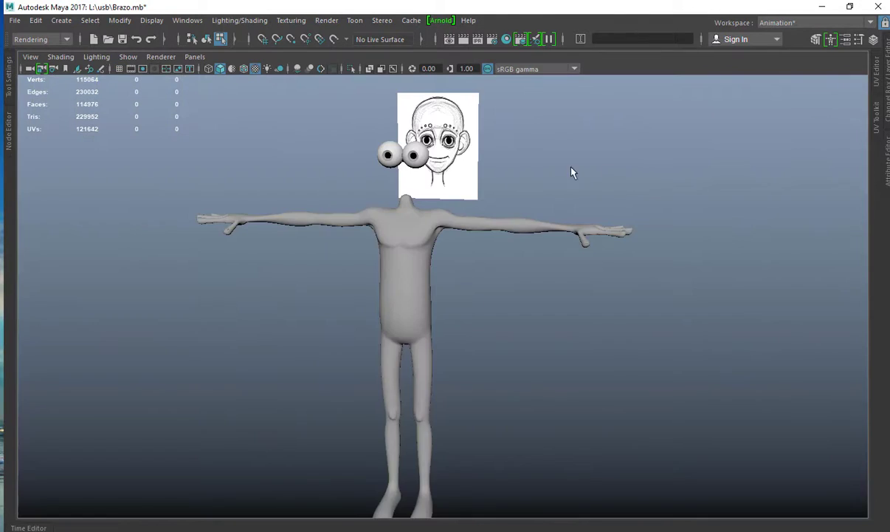
pyautogui.keyDown('alt'); pyautogui.moveTo(492, 179); pyautogui.dragTo(416, 225); pyautogui.keyUp('alt')
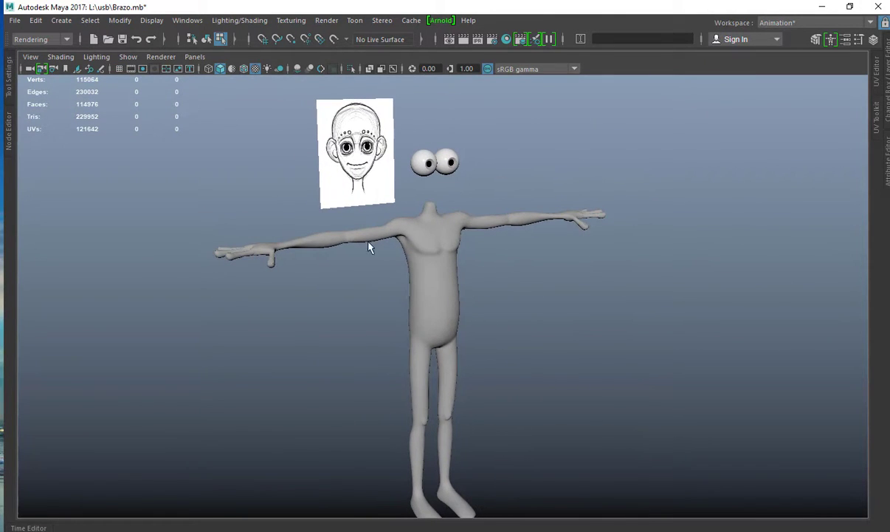
pyautogui.keyDown('alt'); pyautogui.moveTo(281, 243); pyautogui.dragTo(343, 193); pyautogui.keyUp('alt')
pyautogui.keyDown('alt'); pyautogui.moveTo(343, 193); pyautogui.dragTo(404, 138, button='right'); pyautogui.keyUp('alt')
pyautogui.keyDown('alt'); pyautogui.moveTo(403, 137); pyautogui.dragTo(472, 204, button='middle'); pyautogui.keyUp('alt')
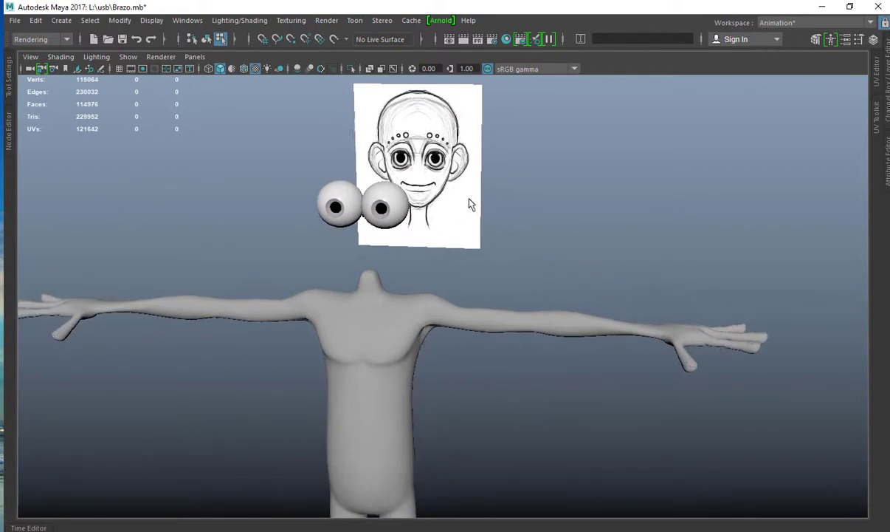
pyautogui.moveTo(395, 197)
pyautogui.keyDown('alt'); pyautogui.mouseDown()
pyautogui.moveTo(459, 192)
pyautogui.moveTo(443, 207)
pyautogui.mouseUp(); pyautogui.keyUp('alt')
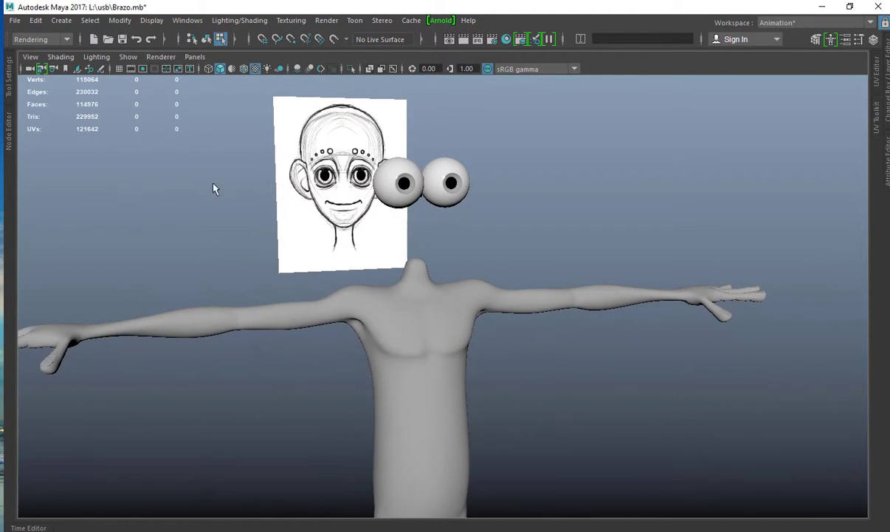
pyautogui.moveTo(310, 158)
pyautogui.keyDown('alt'); pyautogui.mouseDown()
pyautogui.moveTo(284, 172)
pyautogui.moveTo(606, 189)
pyautogui.moveTo(499, 197)
pyautogui.moveTo(617, 204)
pyautogui.moveTo(443, 197)
pyautogui.moveTo(473, 191)
pyautogui.moveTo(453, 196)
pyautogui.moveTo(503, 199)
pyautogui.moveTo(401, 178)
pyautogui.moveTo(353, 190)
pyautogui.moveTo(219, 171)
pyautogui.moveTo(491, 221)
pyautogui.moveTo(511, 204)
pyautogui.moveTo(414, 203)
pyautogui.mouseUp(); pyautogui.keyUp('alt')
# Select each eyeball in turn to inspect its mesh and pupil up close, leaving both deselected.
pyautogui.click(414, 203)
pyautogui.moveTo(480, 161); pyautogui.dragTo(488, 167, button='right')
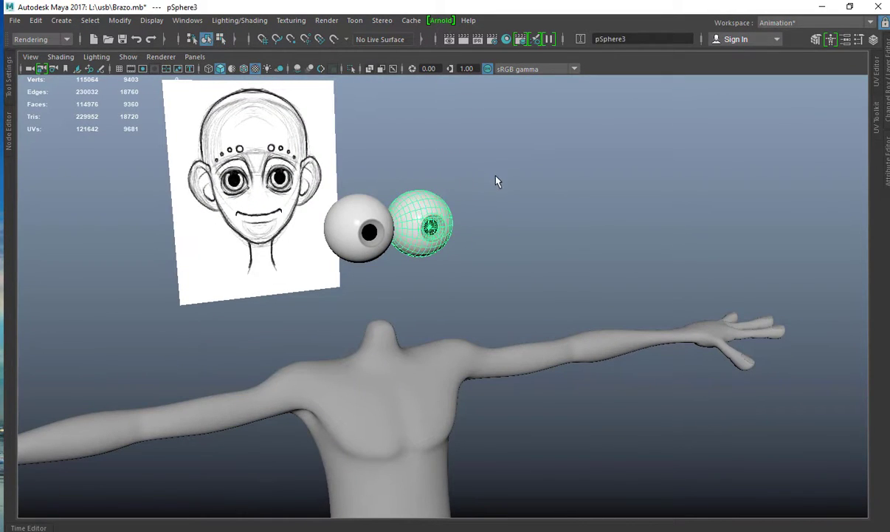
pyautogui.scroll(4, 343, 215)
pyautogui.keyDown('alt'); pyautogui.moveTo(292, 175); pyautogui.dragTo(389, 211, button='middle'); pyautogui.keyUp('alt')
pyautogui.scroll(3, 389, 210)
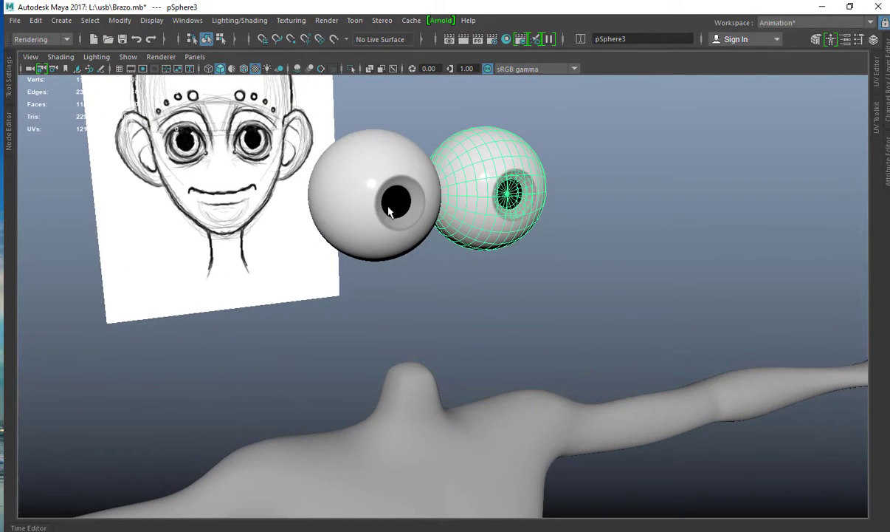
pyautogui.click(391, 222)
pyautogui.keyDown('alt'); pyautogui.moveTo(391, 221); pyautogui.dragTo(351, 240, button='right'); pyautogui.keyUp('alt')
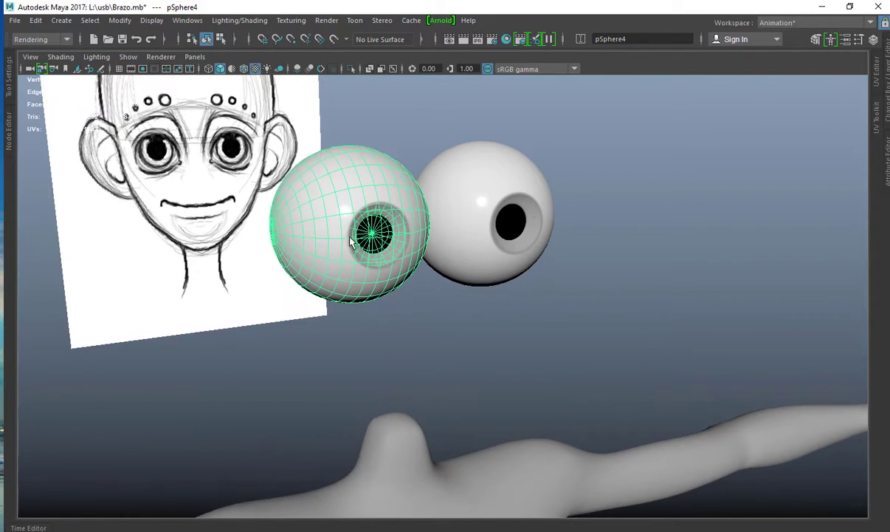
pyautogui.click(612, 160)
pyautogui.keyDown('alt'); pyautogui.moveTo(519, 164); pyautogui.dragTo(423, 184, button='middle'); pyautogui.keyUp('alt')
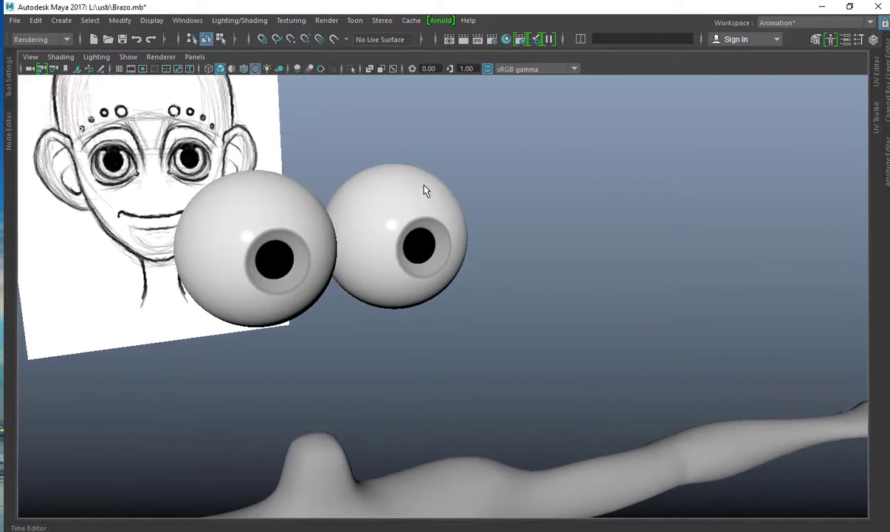
# Inspect the iris hollows and pupils of both eyeballs from opposite sides in perspective.
pyautogui.keyDown('alt'); pyautogui.moveTo(423, 185); pyautogui.dragTo(499, 192, button='right'); pyautogui.keyUp('alt')
pyautogui.keyDown('alt'); pyautogui.moveTo(724, 222); pyautogui.dragTo(639, 230); pyautogui.keyUp('alt')
pyautogui.keyDown('alt'); pyautogui.moveTo(639, 231); pyautogui.dragTo(282, 184, button='right'); pyautogui.keyUp('alt')
pyautogui.keyDown('alt'); pyautogui.moveTo(281, 184); pyautogui.dragTo(316, 185); pyautogui.keyUp('alt')
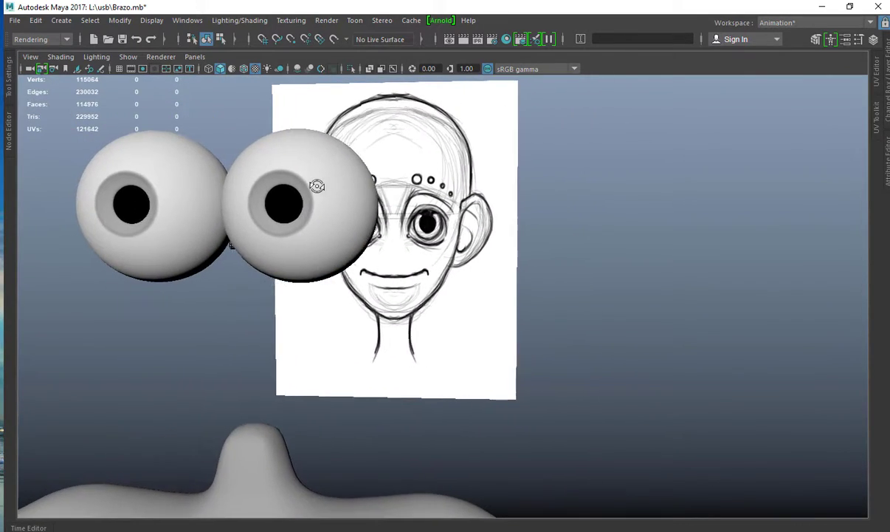
pyautogui.keyDown('alt'); pyautogui.moveTo(316, 185); pyautogui.dragTo(306, 185, button='right'); pyautogui.keyUp('alt')
pyautogui.keyDown('alt'); pyautogui.moveTo(307, 185); pyautogui.dragTo(423, 182); pyautogui.keyUp('alt')
pyautogui.moveTo(423, 182)
pyautogui.keyDown('alt'); pyautogui.mouseDown(button='right')
pyautogui.moveTo(302, 196)
pyautogui.moveTo(259, 187)
pyautogui.moveTo(417, 203)
pyautogui.moveTo(449, 217)
pyautogui.moveTo(455, 202)
pyautogui.moveTo(360, 191)
pyautogui.mouseUp(button='right'); pyautogui.keyUp('alt')
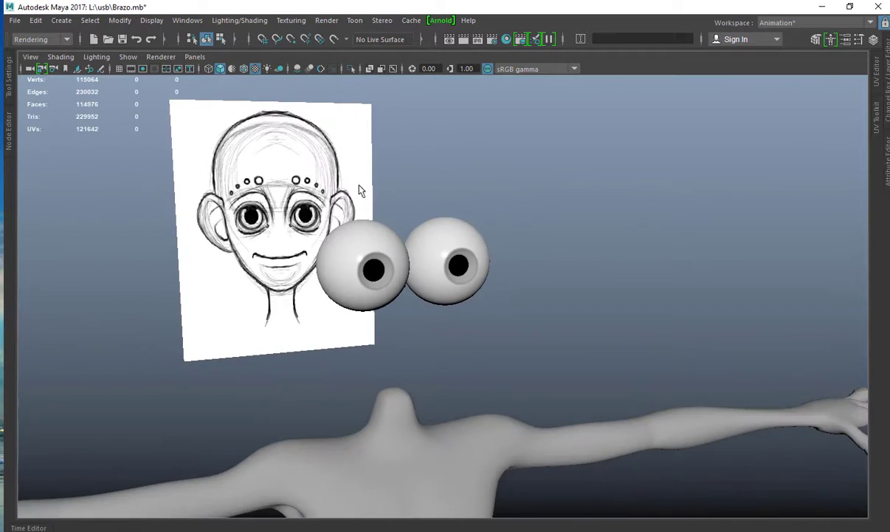
# Compare the size and overlap of the eyeballs with the sketched eyes in the front view, checking one sphere's outline.
pyautogui.press('space')
pyautogui.press('space')
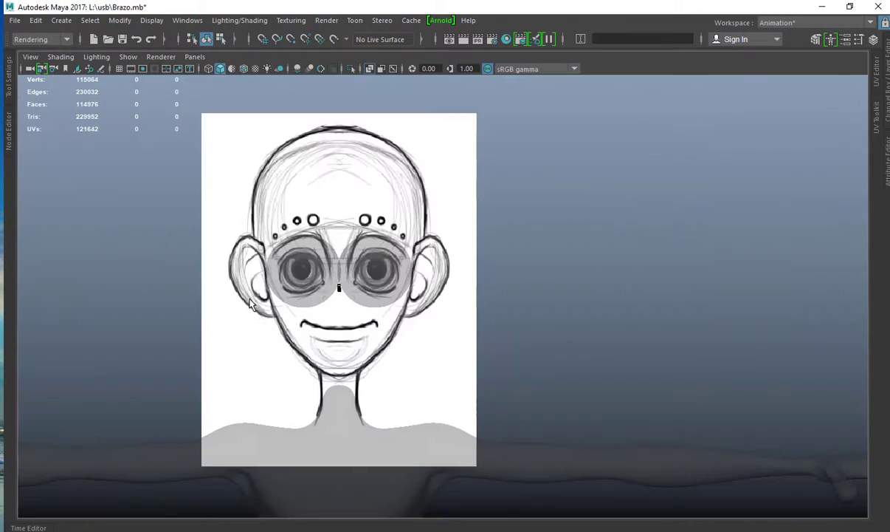
pyautogui.moveTo(315, 204)
pyautogui.keyDown('alt'); pyautogui.mouseDown(button='right')
pyautogui.moveTo(477, 258)
pyautogui.moveTo(509, 260)
pyautogui.mouseUp(button='right'); pyautogui.keyUp('alt')
pyautogui.keyDown('alt'); pyautogui.moveTo(399, 234); pyautogui.dragTo(477, 205, button='middle'); pyautogui.keyUp('alt')
pyautogui.keyDown('alt'); pyautogui.moveTo(296, 189); pyautogui.dragTo(372, 199, button='right'); pyautogui.keyUp('alt')
pyautogui.keyDown('alt'); pyautogui.moveTo(372, 199); pyautogui.dragTo(402, 244, button='middle'); pyautogui.keyUp('alt')
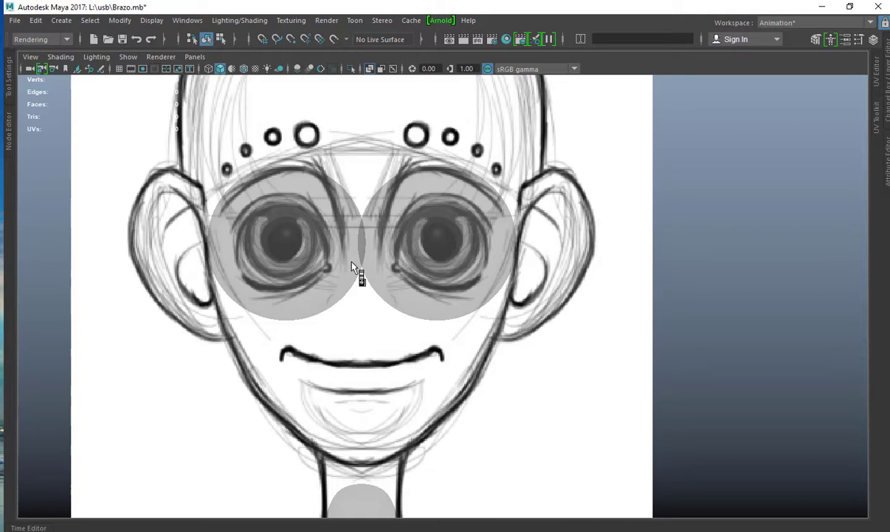
pyautogui.click(392, 238)
pyautogui.click(358, 249)
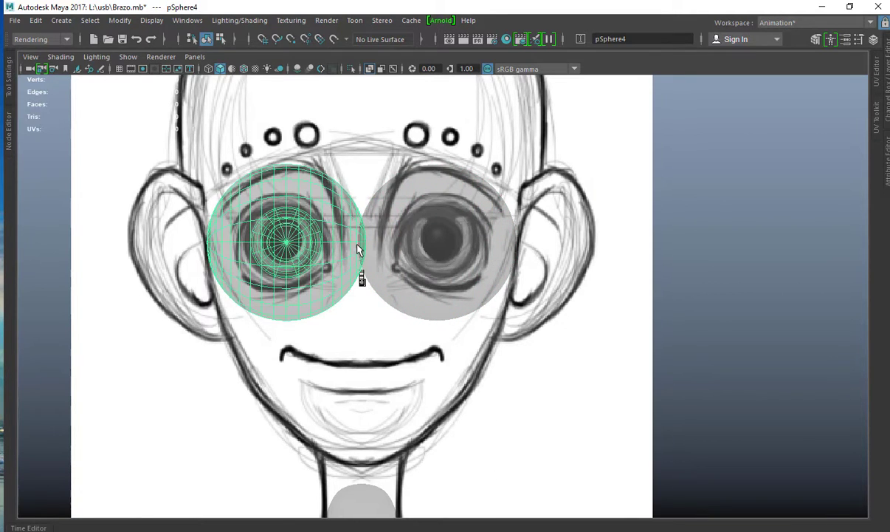
pyautogui.click(552, 153)
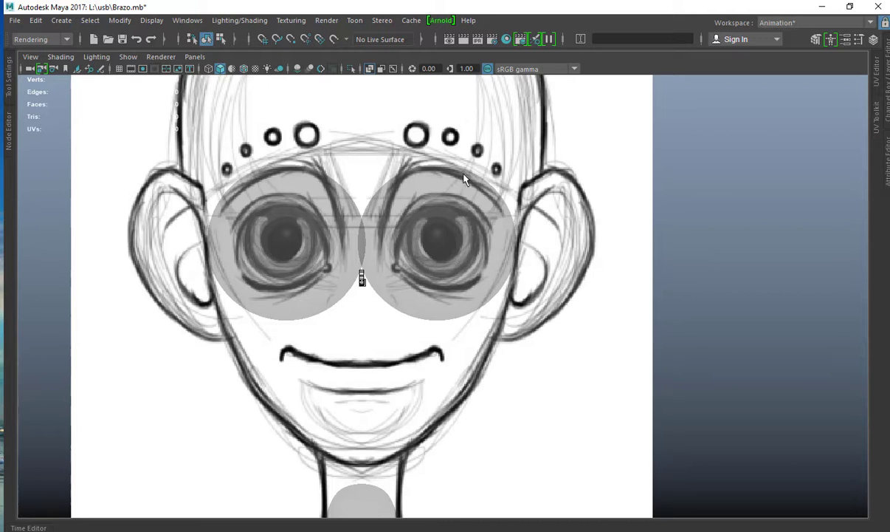
# Center the pivot of the eyeball on the character's left side.
pyautogui.press('space')
pyautogui.press('space')
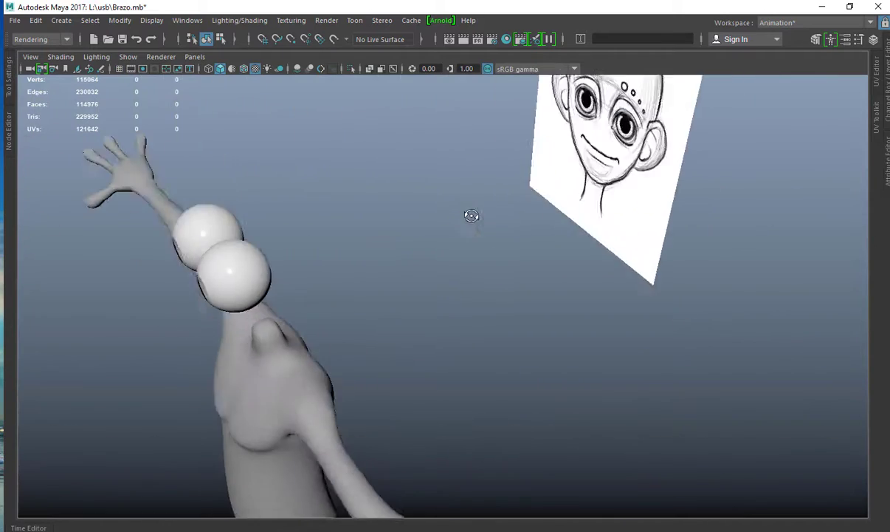
pyautogui.keyDown('alt'); pyautogui.moveTo(469, 215); pyautogui.dragTo(372, 269); pyautogui.keyUp('alt')
pyautogui.click(371, 275)
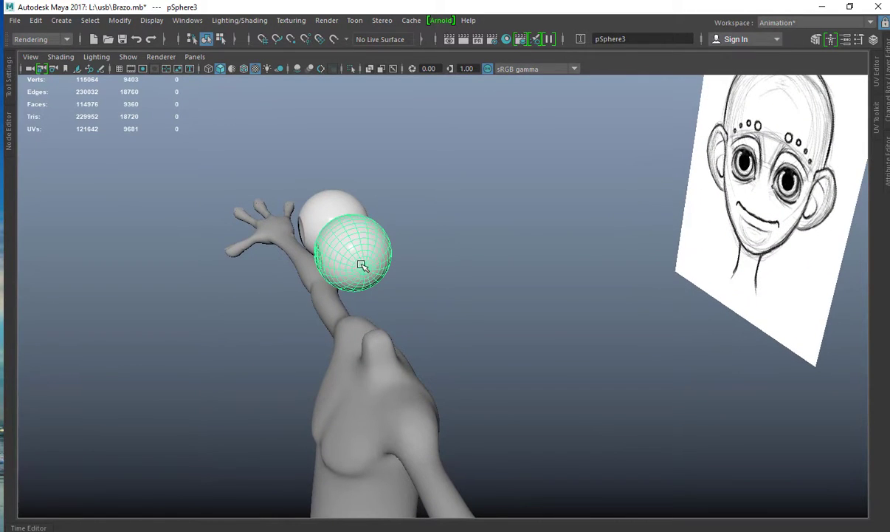
pyautogui.click(120, 20)
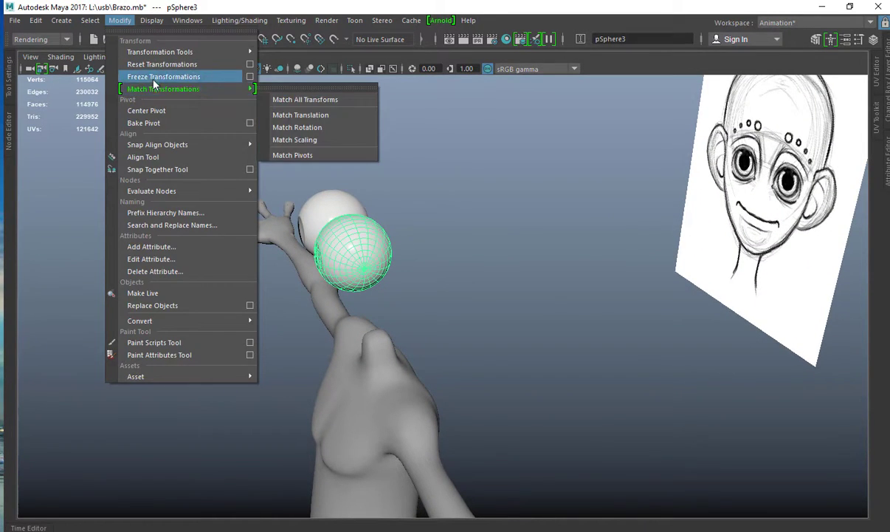
pyautogui.click(147, 110)
# Try rotating the character's left eyeball about its own centre, undo the rotation and deselect it.
pyautogui.press('e')
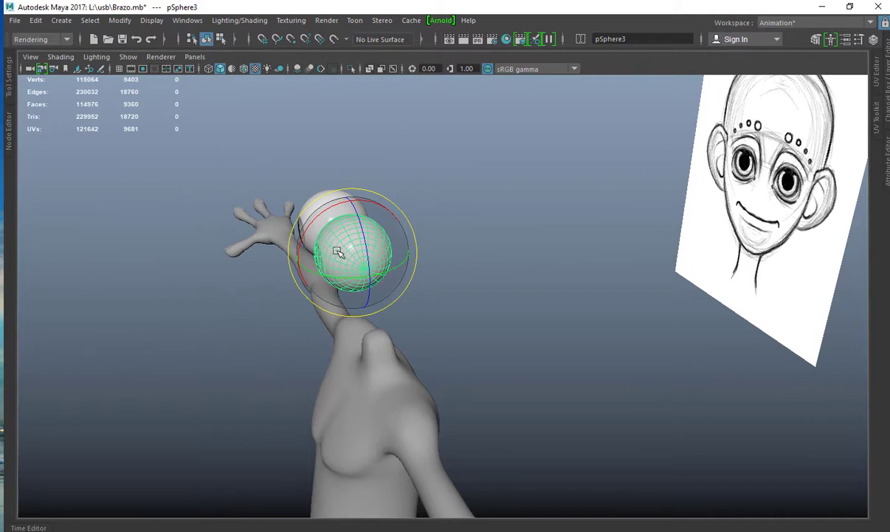
pyautogui.keyDown('alt'); pyautogui.moveTo(338, 252); pyautogui.dragTo(384, 295); pyautogui.keyUp('alt')
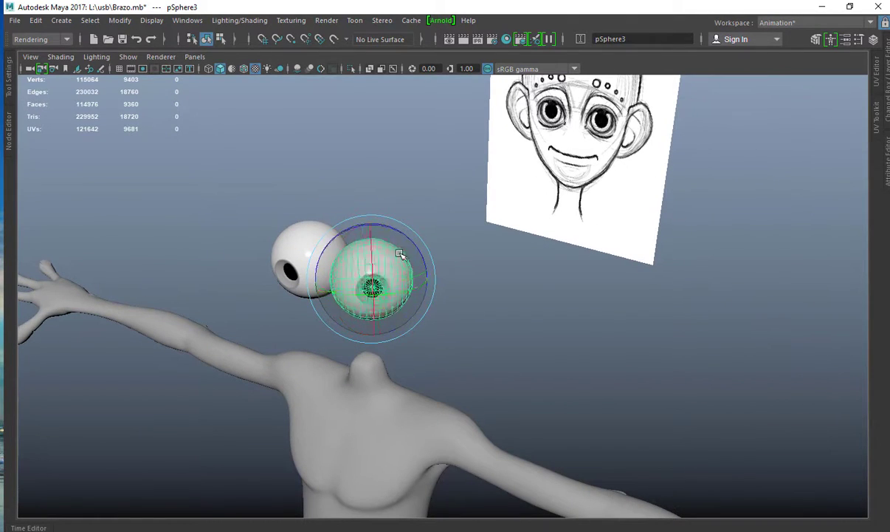
pyautogui.moveTo(400, 254)
pyautogui.mouseDown()
pyautogui.moveTo(384, 274)
pyautogui.moveTo(389, 261)
pyautogui.moveTo(360, 264)
pyautogui.moveTo(385, 237)
pyautogui.moveTo(405, 269)
pyautogui.mouseUp()
pyautogui.hotkey('ctrl', 'z')
pyautogui.click(526, 295)
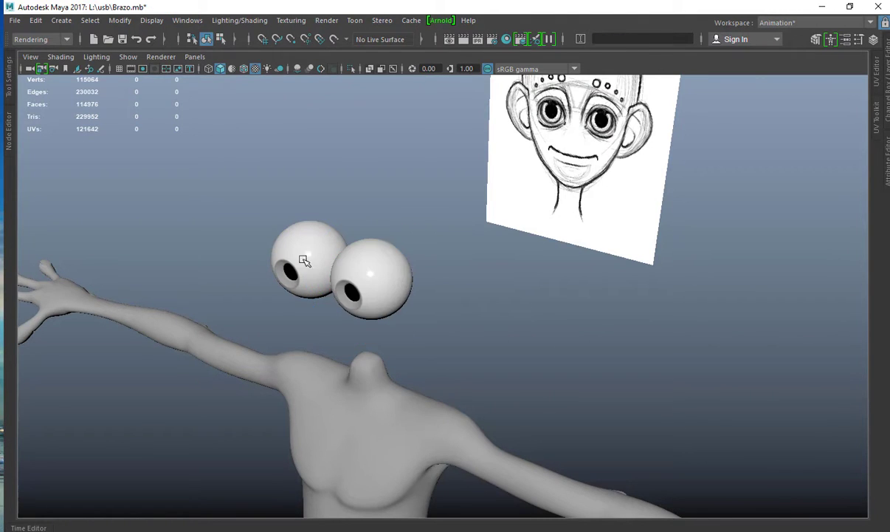
# Examine where the two eyeballs meet and how their pupils face, close up from several angles.
pyautogui.keyDown('alt'); pyautogui.moveTo(303, 260); pyautogui.dragTo(340, 232); pyautogui.keyUp('alt')
pyautogui.keyDown('alt'); pyautogui.moveTo(340, 232); pyautogui.dragTo(277, 217, button='middle'); pyautogui.keyUp('alt')
pyautogui.keyDown('alt'); pyautogui.moveTo(277, 217); pyautogui.dragTo(316, 206, button='right'); pyautogui.keyUp('alt')
pyautogui.keyDown('alt'); pyautogui.moveTo(316, 207); pyautogui.dragTo(400, 244); pyautogui.keyUp('alt')
pyautogui.keyDown('alt'); pyautogui.moveTo(400, 244); pyautogui.dragTo(407, 233, button='right'); pyautogui.keyUp('alt')
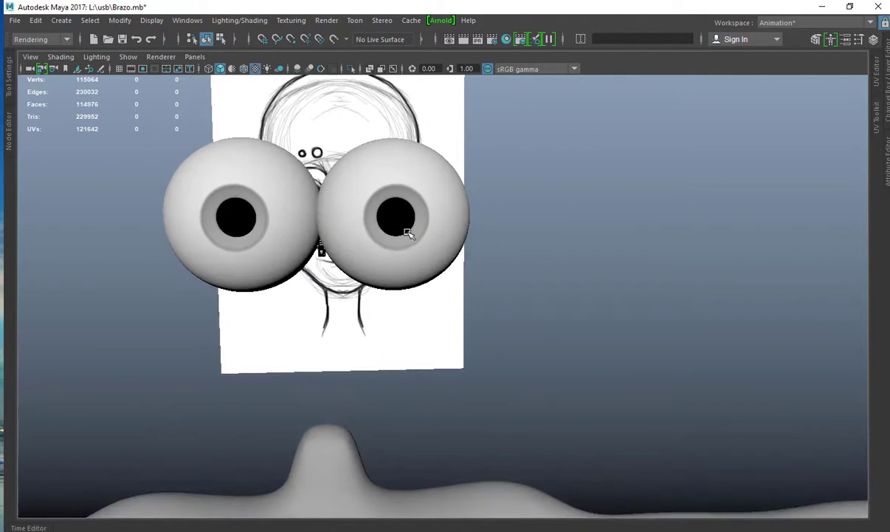
pyautogui.keyDown('alt'); pyautogui.moveTo(409, 233); pyautogui.dragTo(401, 233); pyautogui.keyUp('alt')
pyautogui.keyDown('alt'); pyautogui.moveTo(402, 232); pyautogui.dragTo(517, 224, button='right'); pyautogui.keyUp('alt')
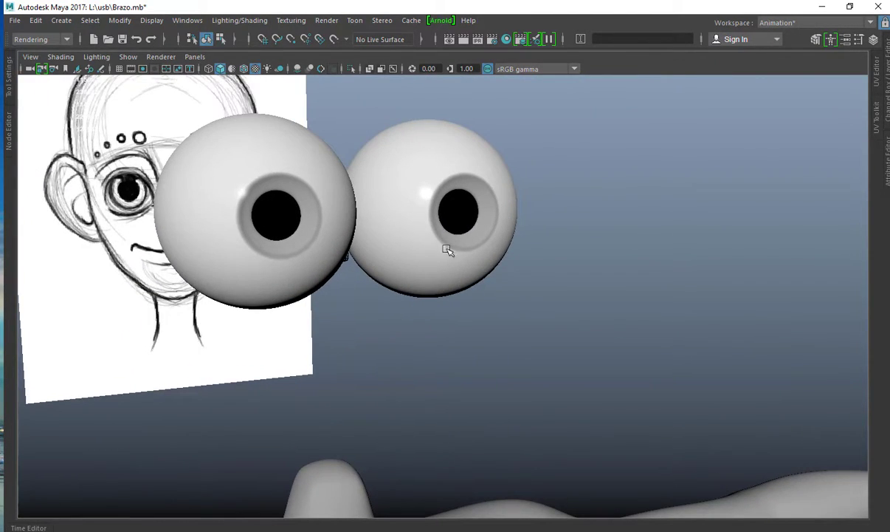
pyautogui.keyDown('alt'); pyautogui.moveTo(473, 232); pyautogui.dragTo(443, 229); pyautogui.keyUp('alt')
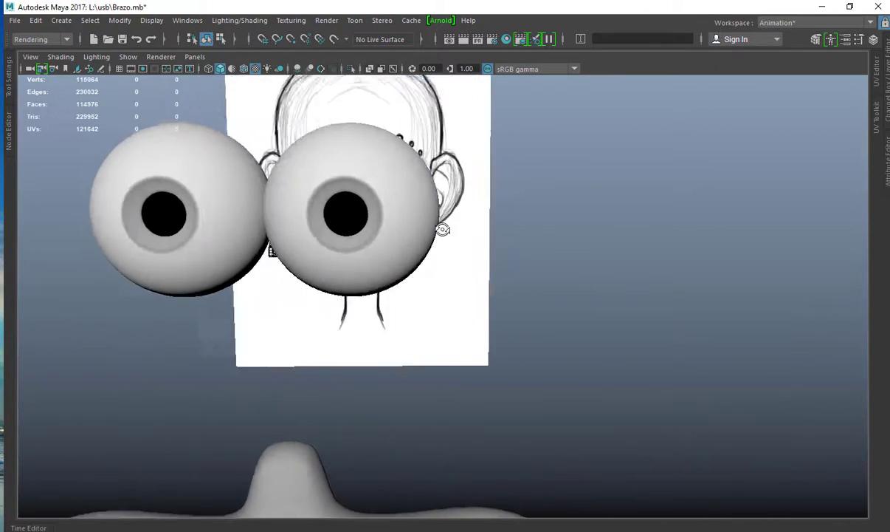
pyautogui.moveTo(443, 230)
pyautogui.keyDown('alt'); pyautogui.mouseDown(button='right')
pyautogui.moveTo(370, 165)
pyautogui.moveTo(268, 210)
pyautogui.mouseUp(button='right'); pyautogui.keyUp('alt')
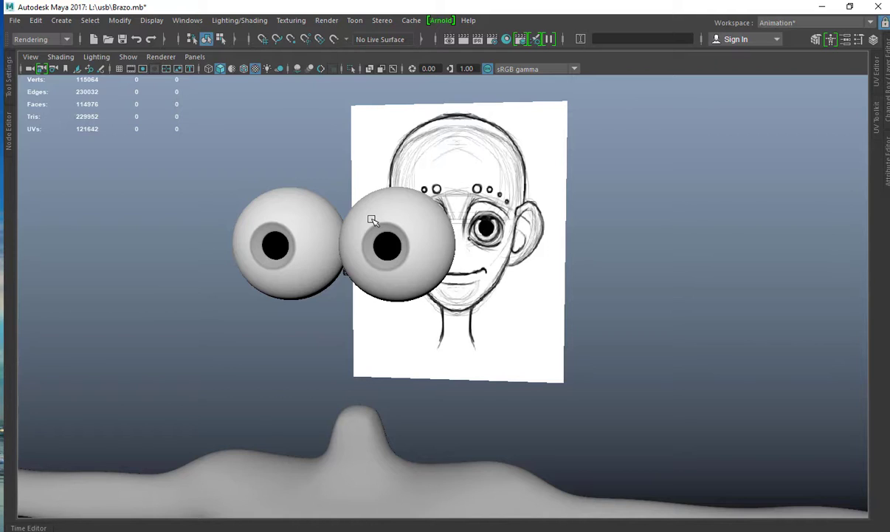
# Check the eyeballs' depth and height relative to the neck in the side wireframe view.
pyautogui.moveTo(256, 340)
pyautogui.keyDown('alt'); pyautogui.mouseDown()
pyautogui.moveTo(349, 255)
pyautogui.moveTo(443, 305)
pyautogui.moveTo(487, 295)
pyautogui.moveTo(469, 273)
pyautogui.moveTo(330, 273)
pyautogui.moveTo(362, 290)
pyautogui.moveTo(342, 284)
pyautogui.mouseUp(); pyautogui.keyUp('alt')
pyautogui.press('space')
pyautogui.press('space')
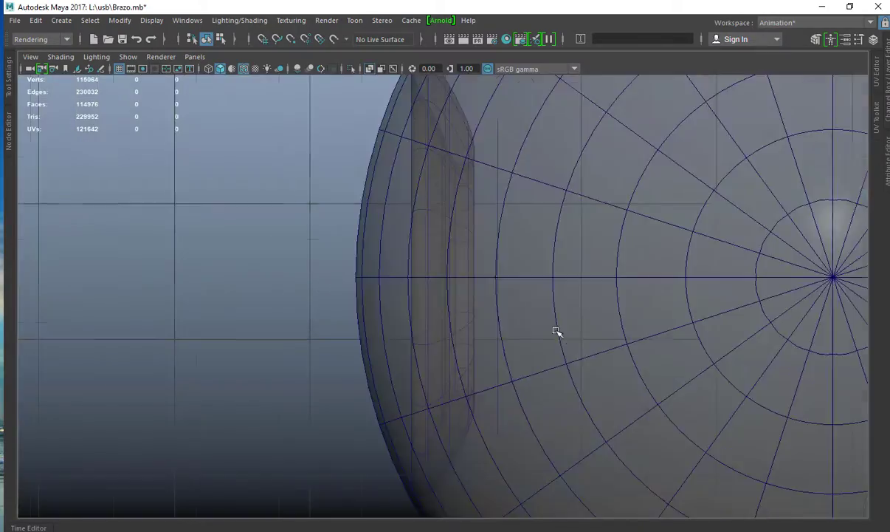
pyautogui.scroll(-10, 556, 327)
pyautogui.scroll(-1, 344, 293)
pyautogui.keyDown('alt'); pyautogui.moveTo(280, 229); pyautogui.dragTo(151, 192, button='middle'); pyautogui.keyUp('alt')
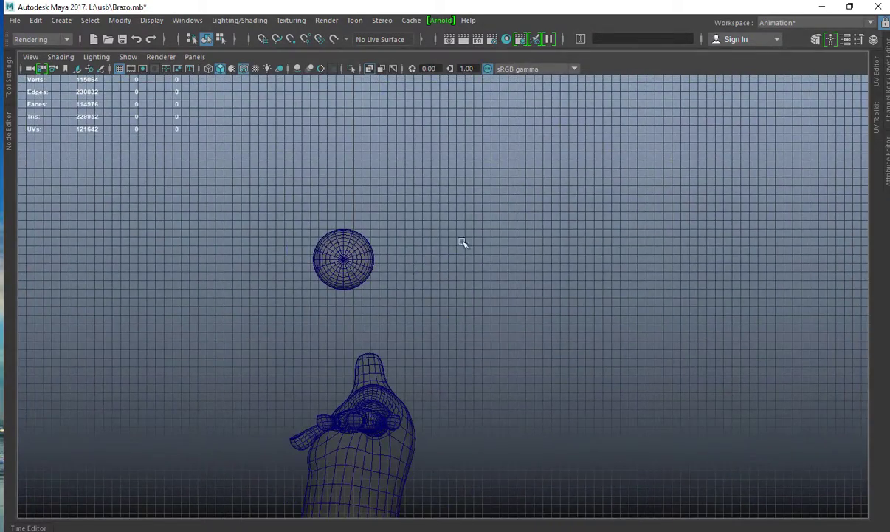
# Compare the floating eyeballs with the head sketch and neck from both sides in perspective.
pyautogui.press('space')
pyautogui.press('space')
pyautogui.moveTo(434, 234)
pyautogui.keyDown('alt'); pyautogui.mouseDown()
pyautogui.moveTo(508, 235)
pyautogui.moveTo(540, 213)
pyautogui.moveTo(602, 224)
pyautogui.moveTo(504, 215)
pyautogui.moveTo(490, 203)
pyautogui.mouseUp(); pyautogui.keyUp('alt')
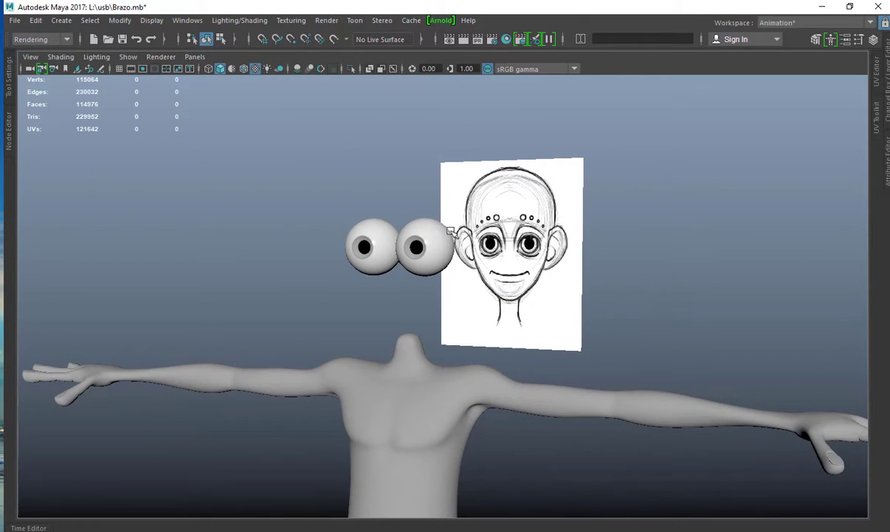
pyautogui.keyDown('alt'); pyautogui.moveTo(548, 262); pyautogui.dragTo(366, 226); pyautogui.keyUp('alt')
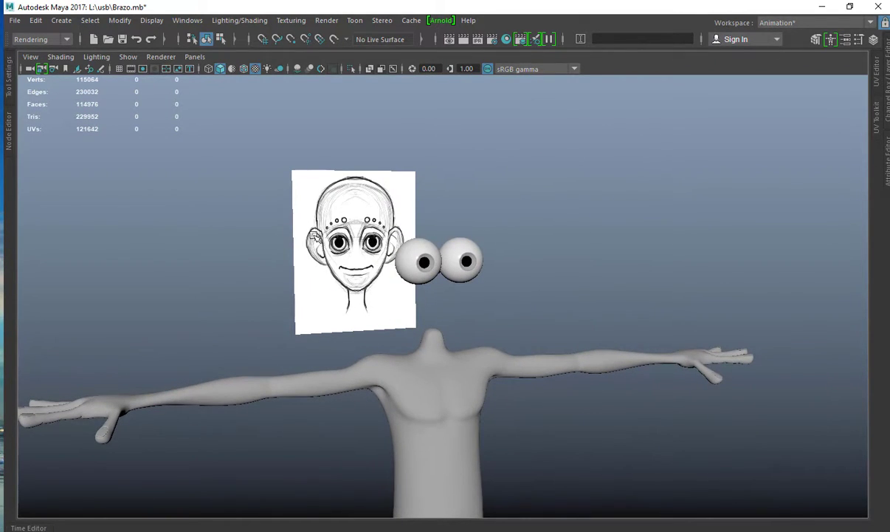
pyautogui.moveTo(354, 207)
pyautogui.keyDown('alt'); pyautogui.mouseDown()
pyautogui.moveTo(392, 208)
pyautogui.moveTo(380, 204)
pyautogui.mouseUp(); pyautogui.keyUp('alt')
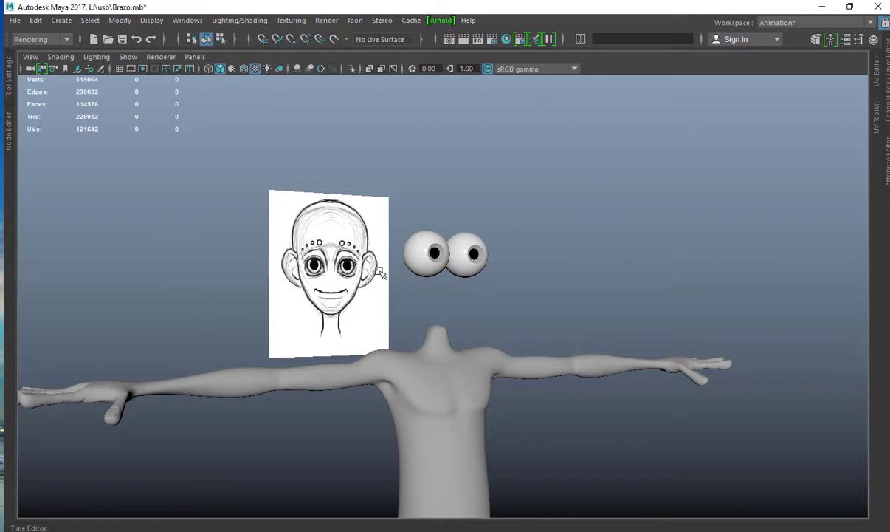
pyautogui.moveTo(505, 290)
pyautogui.keyDown('alt'); pyautogui.mouseDown()
pyautogui.moveTo(564, 233)
pyautogui.moveTo(569, 247)
pyautogui.moveTo(367, 234)
pyautogui.moveTo(441, 231)
pyautogui.moveTo(408, 229)
pyautogui.mouseUp(); pyautogui.keyUp('alt')
pyautogui.keyDown('alt'); pyautogui.moveTo(409, 228); pyautogui.dragTo(440, 226, button='right'); pyautogui.keyUp('alt')
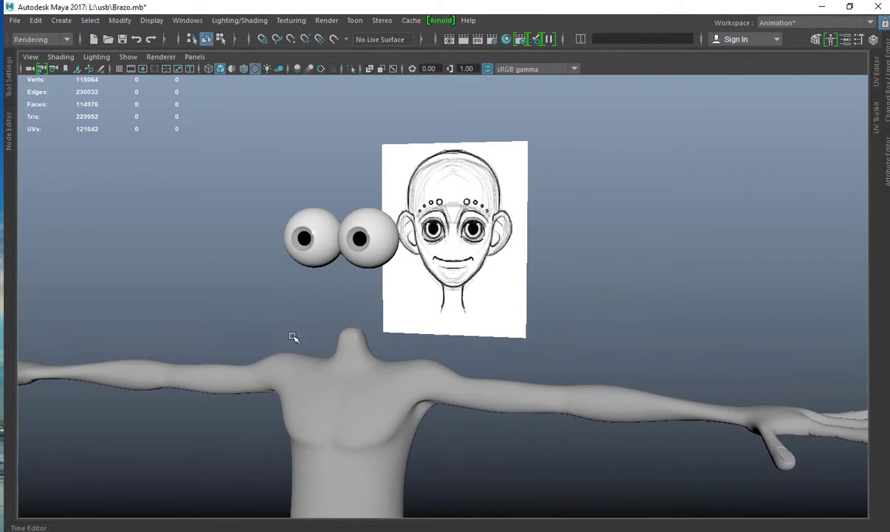
# Review the proportions of the head sketch against the eyeballs, neck and shoulders in the front view.
pyautogui.press('space')
pyautogui.press('space')
pyautogui.scroll(-5, 207, 194)
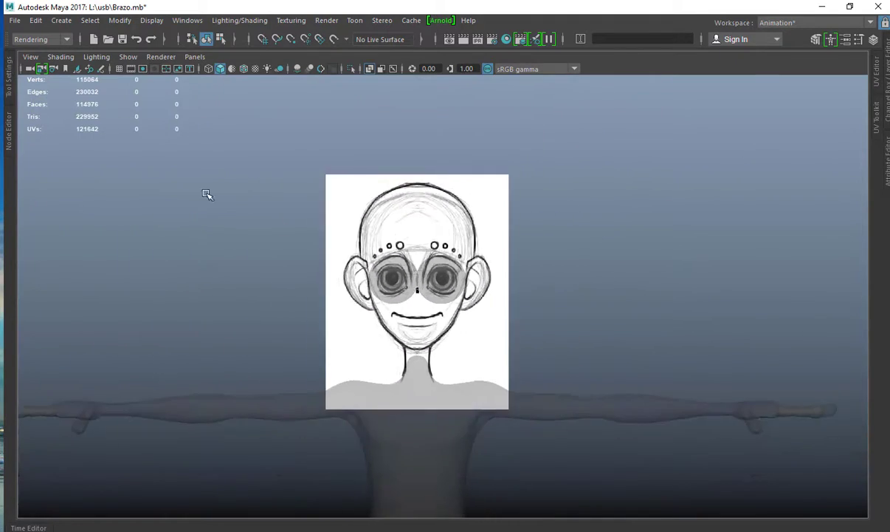
pyautogui.keyDown('alt'); pyautogui.moveTo(502, 277); pyautogui.dragTo(358, 282, button='right'); pyautogui.keyUp('alt')
pyautogui.keyDown('alt'); pyautogui.moveTo(358, 282); pyautogui.dragTo(295, 220, button='middle'); pyautogui.keyUp('alt')
pyautogui.keyDown('alt'); pyautogui.moveTo(295, 220); pyautogui.dragTo(411, 233, button='right'); pyautogui.keyUp('alt')
pyautogui.keyDown('alt'); pyautogui.moveTo(331, 205); pyautogui.dragTo(377, 220, button='middle'); pyautogui.keyUp('alt')
pyautogui.keyDown('alt'); pyautogui.moveTo(377, 220); pyautogui.dragTo(510, 220, button='right'); pyautogui.keyUp('alt')
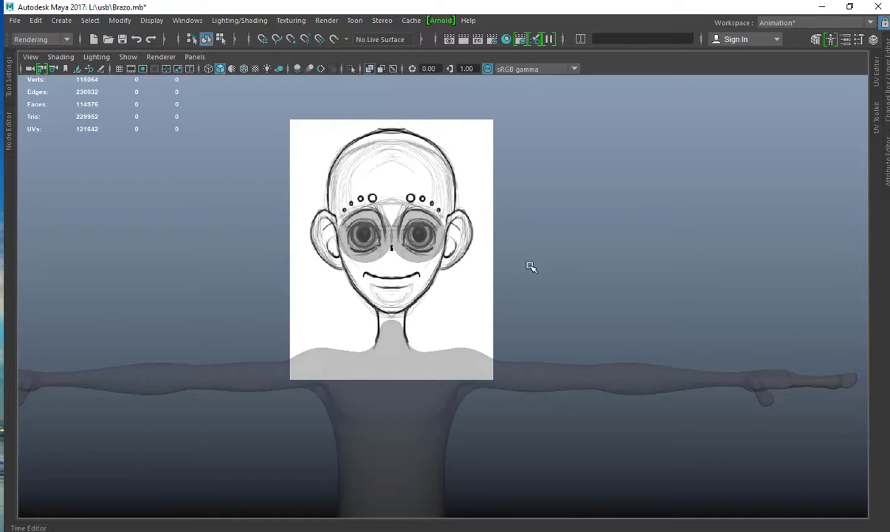
# Examine the head sketch's proportions against the whole body in the front view and against the eyeballs in perspective.
pyautogui.scroll(-10, 531, 267)
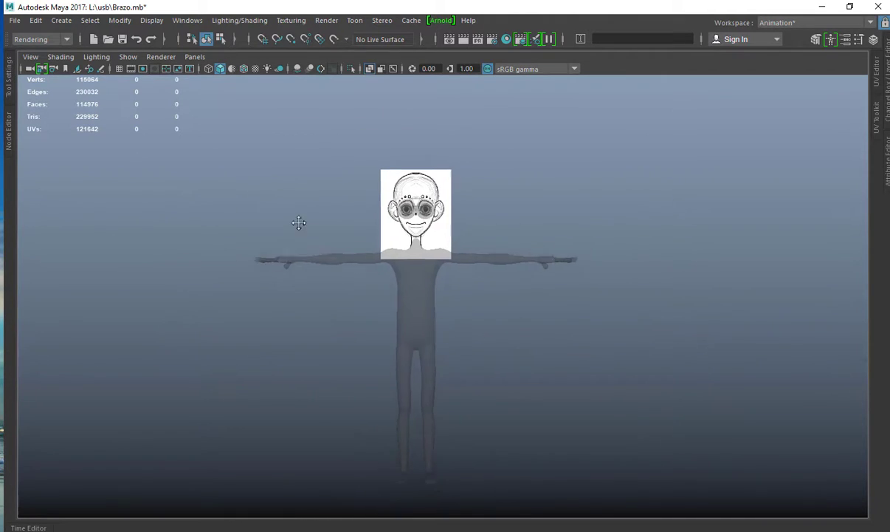
pyautogui.keyDown('alt'); pyautogui.moveTo(299, 222); pyautogui.dragTo(290, 215, button='middle'); pyautogui.keyUp('alt')
pyautogui.scroll(2, 435, 236)
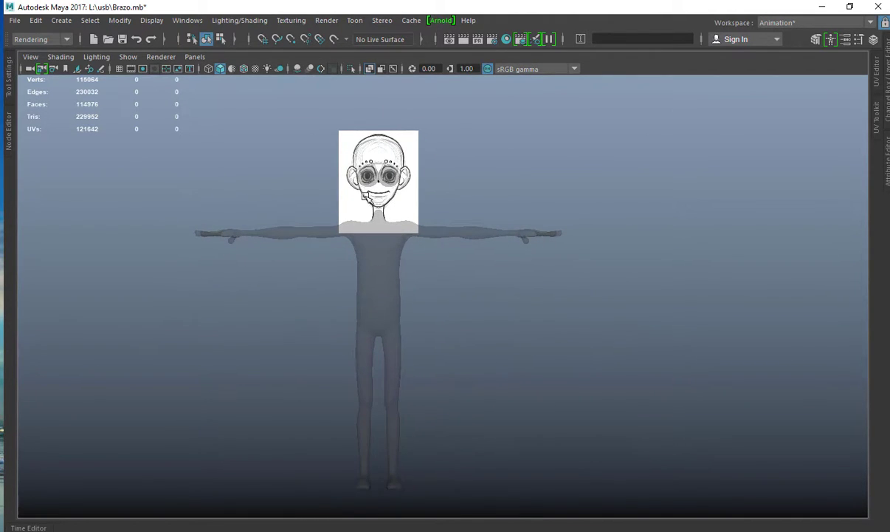
pyautogui.scroll(4, 310, 181)
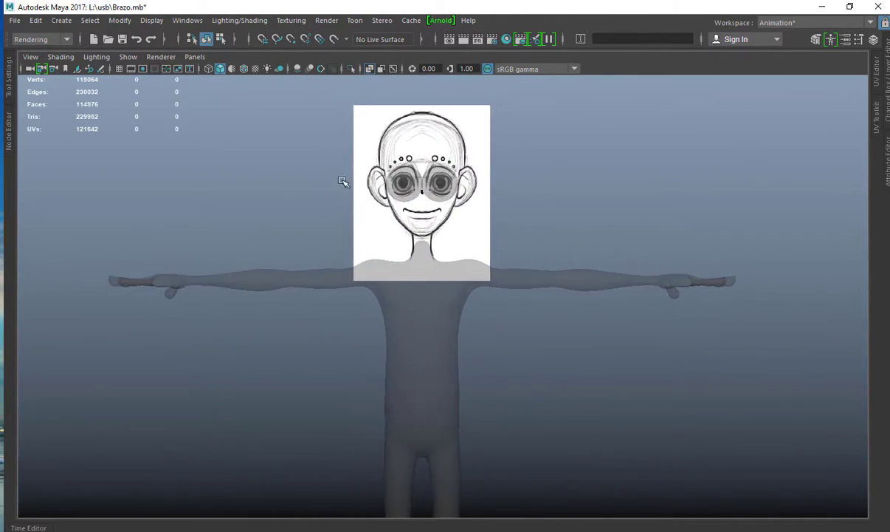
pyautogui.scroll(3, 342, 183)
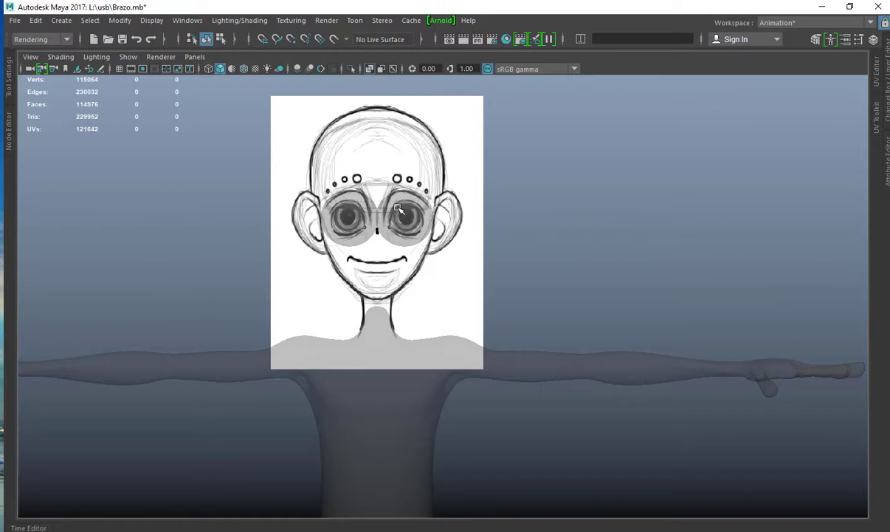
pyautogui.press('space')
pyautogui.press('space')
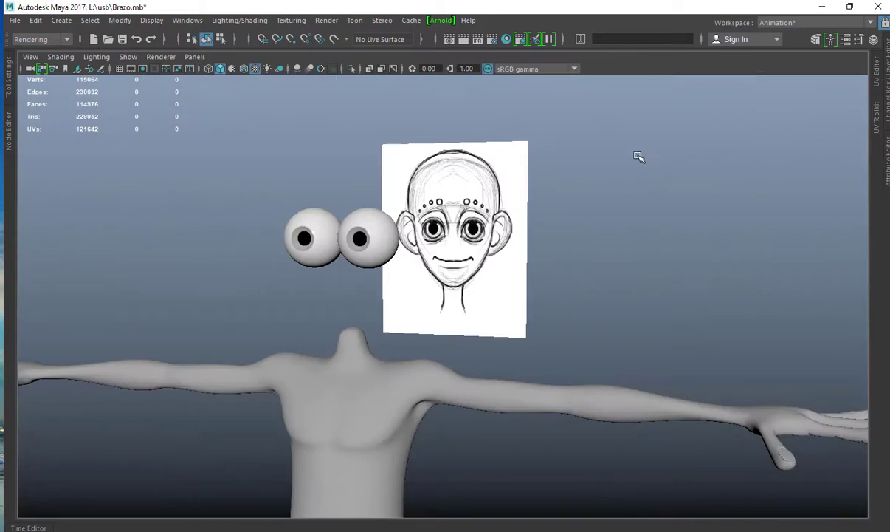
pyautogui.keyDown('alt'); pyautogui.moveTo(602, 201); pyautogui.dragTo(508, 213); pyautogui.keyUp('alt')
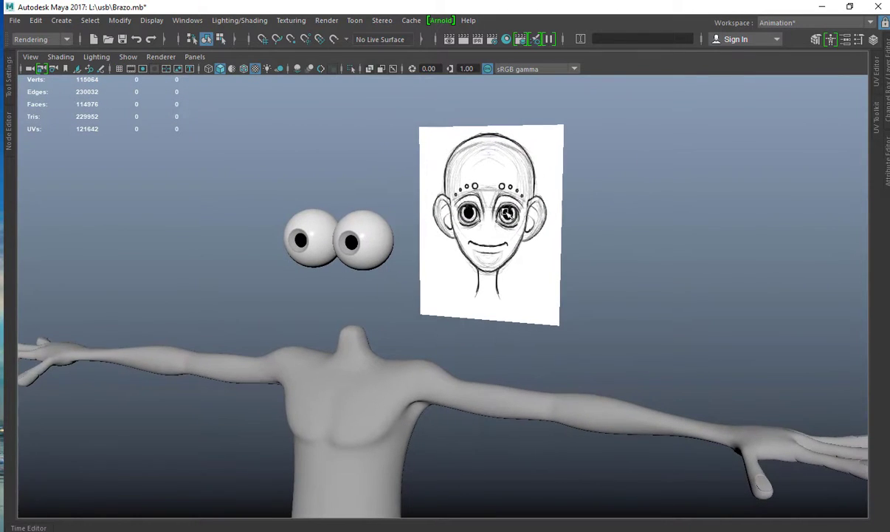
pyautogui.keyDown('alt'); pyautogui.moveTo(731, 192); pyautogui.dragTo(545, 197, button='right'); pyautogui.keyUp('alt')
# Add a polygon cube and raise it from the feet-to-hip area to head height, at about 61.94 on Y.
pyautogui.keyDown('shift'); pyautogui.rightClick(544, 181); pyautogui.keyUp('shift')
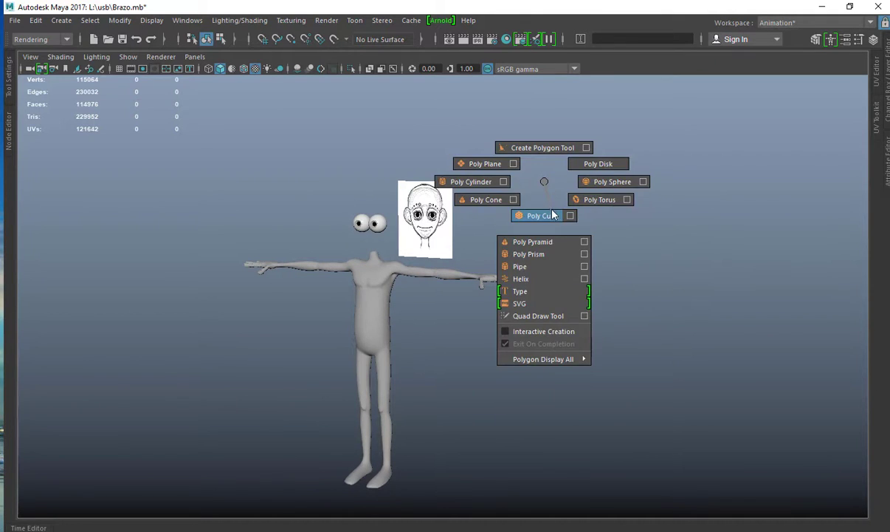
pyautogui.click(526, 214)
pyautogui.press('w')
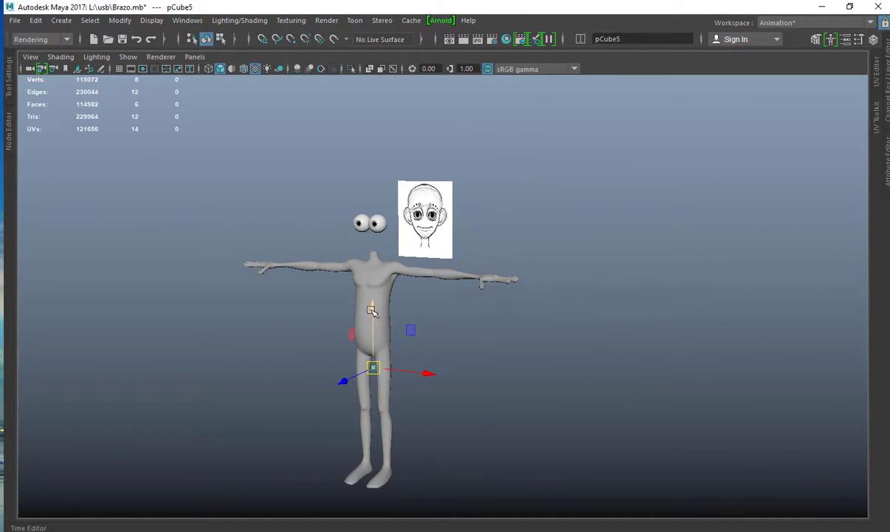
pyautogui.moveTo(378, 312); pyautogui.dragTo(405, 163)
# Scale the cube uniformly to about 17.51 in the front view so it spans the sketched skull's width.
pyautogui.press('space')
pyautogui.press('space')
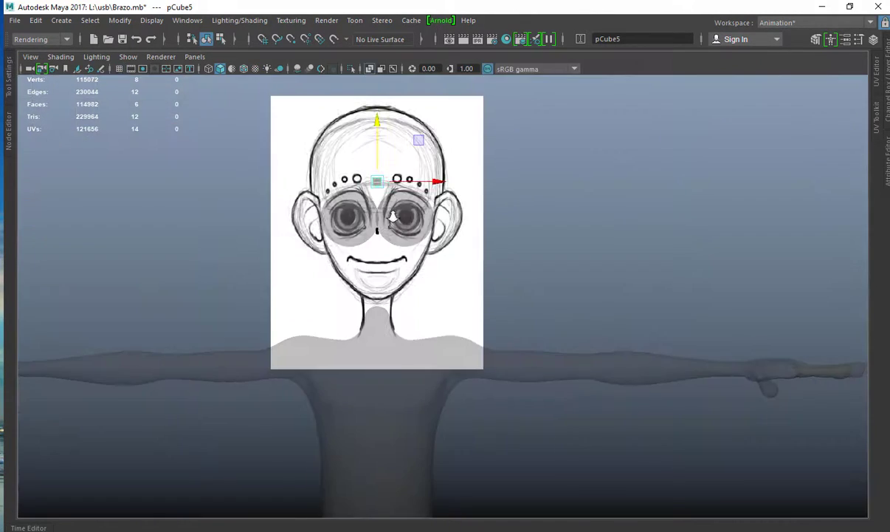
pyautogui.scroll(1, 357, 186)
pyautogui.moveTo(365, 161); pyautogui.dragTo(467, 178)
pyautogui.scroll(-1, 379, 163)
pyautogui.keyDown('alt'); pyautogui.moveTo(410, 154); pyautogui.dragTo(417, 215, button='middle'); pyautogui.keyUp('alt')
pyautogui.scroll(1, 415, 217)
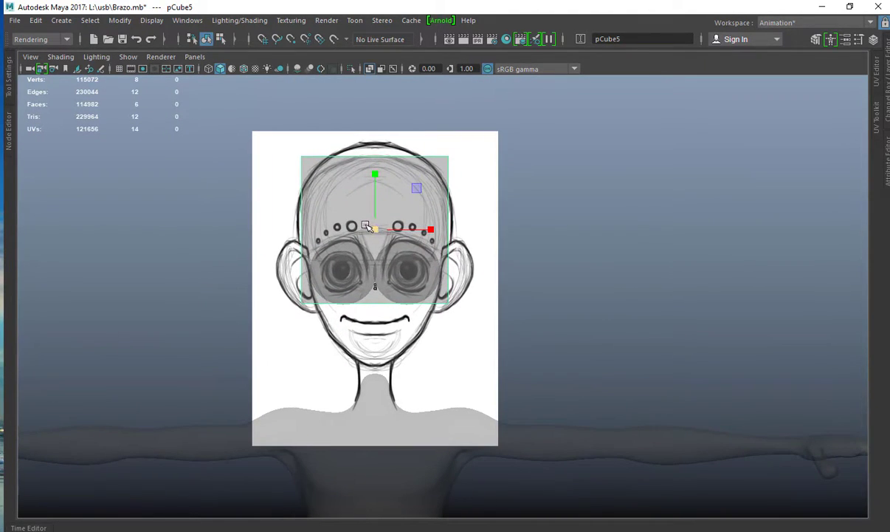
pyautogui.moveTo(375, 229); pyautogui.dragTo(393, 234)
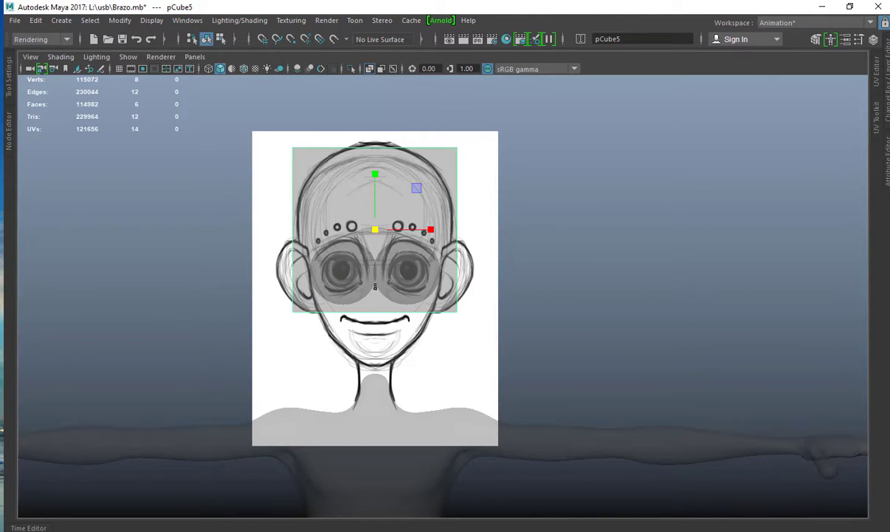
# Set the cube's width, height and depth subdivisions to 8.
pyautogui.click(887, 89)
pyautogui.click(774, 362)
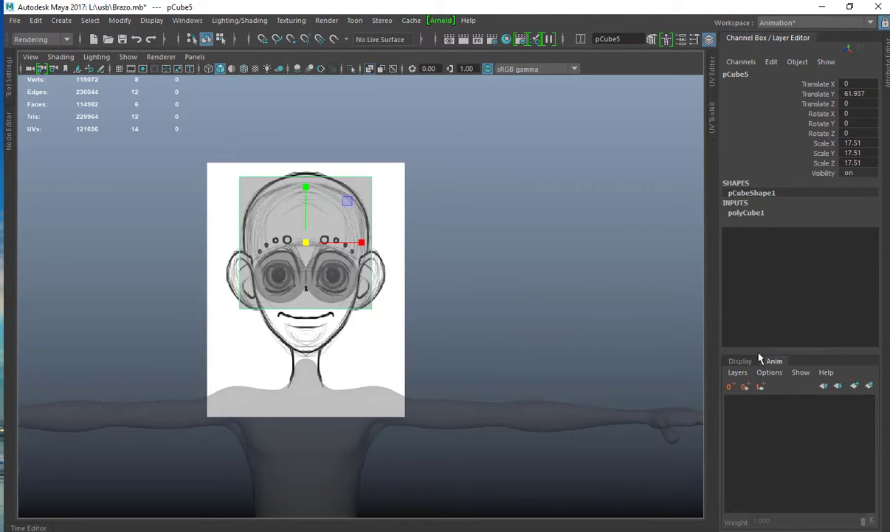
pyautogui.click(738, 362)
pyautogui.click(745, 212)
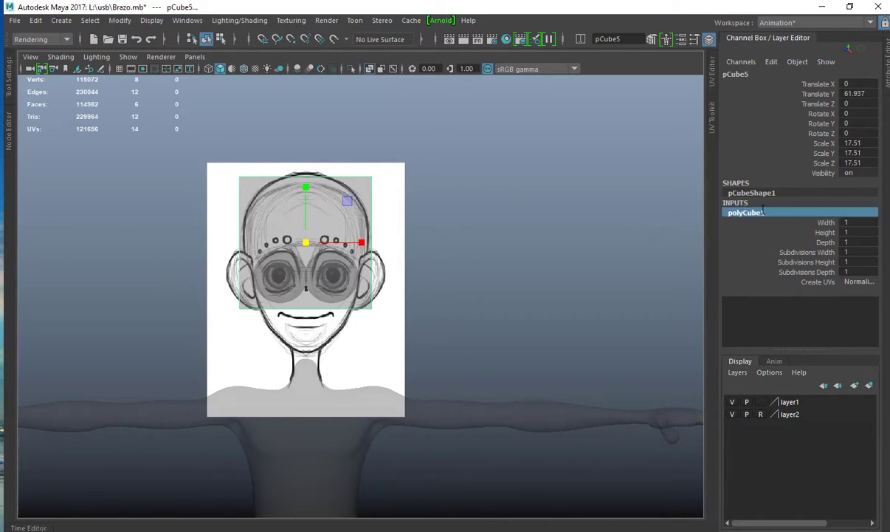
pyautogui.moveTo(805, 255); pyautogui.dragTo(797, 274)
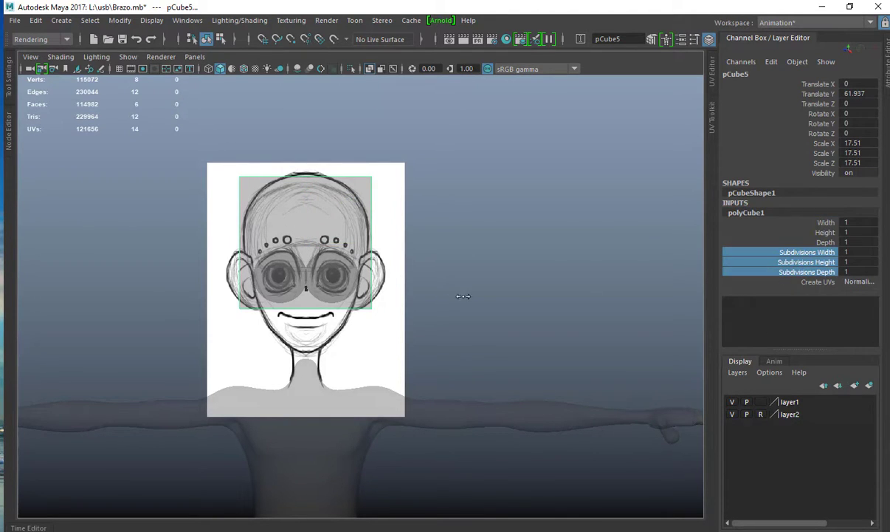
pyautogui.moveTo(463, 296); pyautogui.dragTo(521, 278, button='middle')
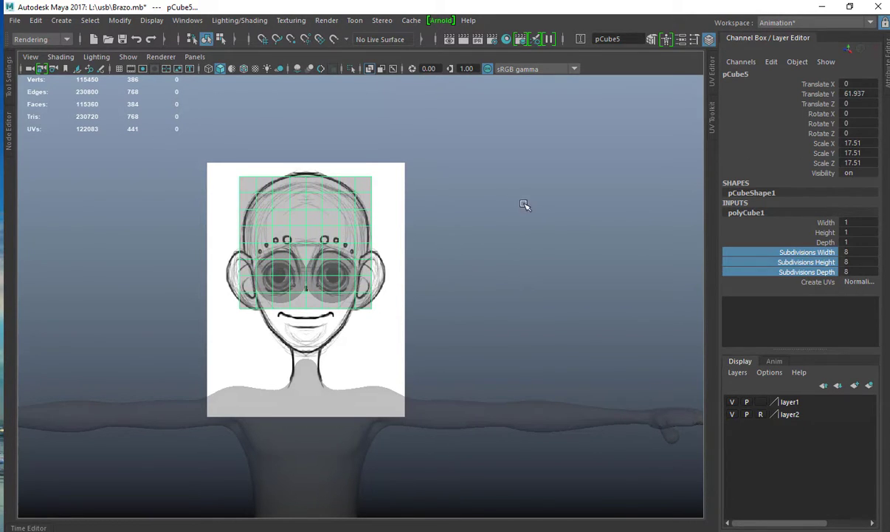
# Check the subdivided cube's placement relative to the eyeballs and neck in the perspective and side views.
pyautogui.click(524, 205)
pyautogui.click(362, 199)
pyautogui.press('space')
pyautogui.press('space')
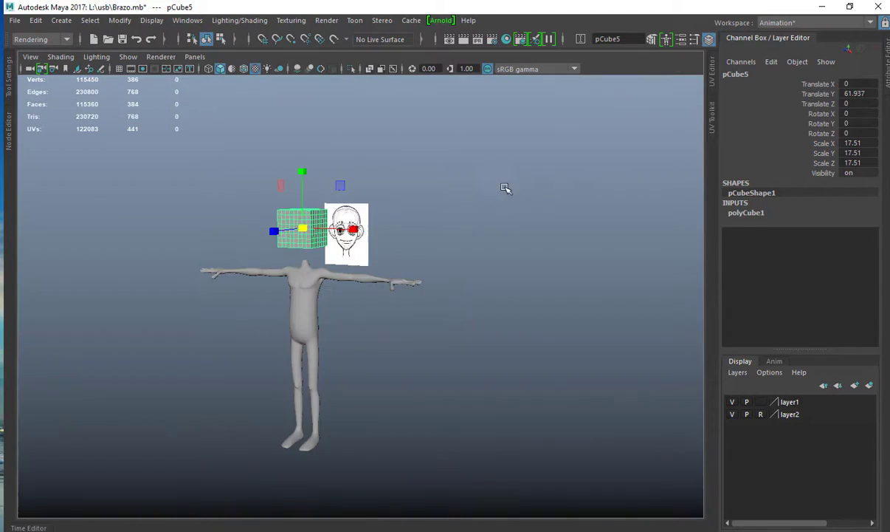
pyautogui.press('f')
pyautogui.press('space')
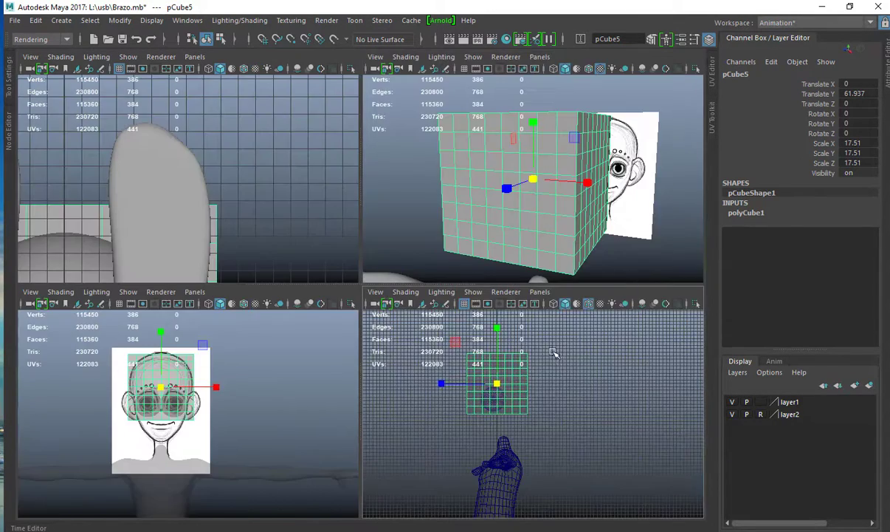
pyautogui.press('space')
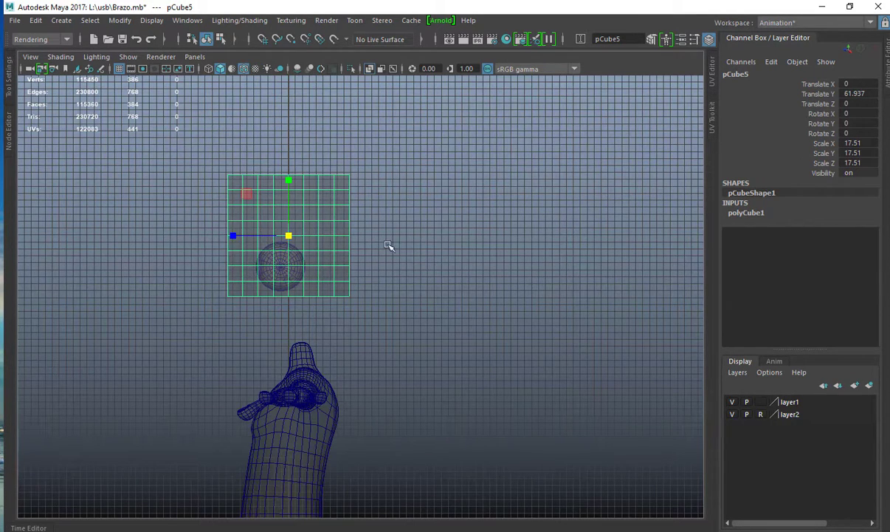
pyautogui.click(415, 242)
pyautogui.click(317, 213)
pyautogui.press('space')
pyautogui.press('space')
pyautogui.press('f')
# Select all the cube's vertices and round the shape with Average Vertices, applied twelve times at 10 iterations each.
pyautogui.keyDown('alt'); pyautogui.moveTo(420, 224); pyautogui.dragTo(336, 216, button='right'); pyautogui.keyUp('alt')
pyautogui.keyDown('alt'); pyautogui.moveTo(336, 216); pyautogui.dragTo(406, 224); pyautogui.keyUp('alt')
pyautogui.press('F9')
pyautogui.moveTo(547, 208); pyautogui.dragTo(167, 362)
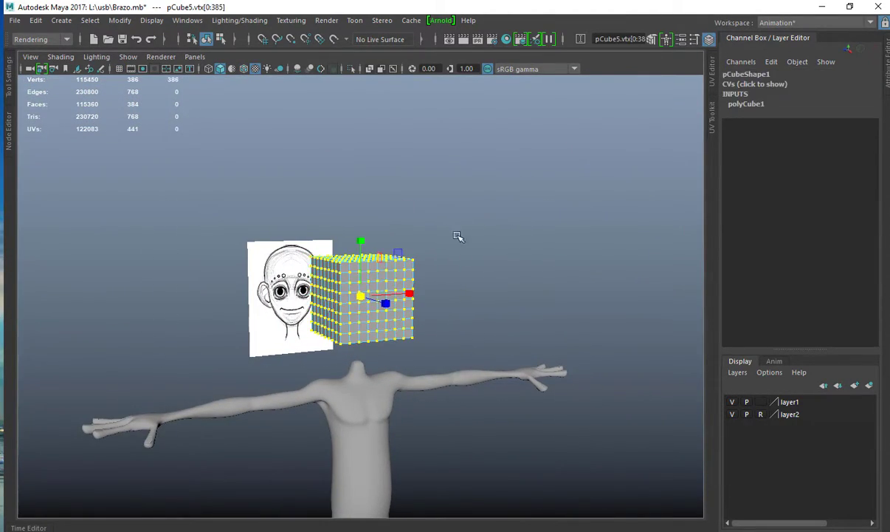
pyautogui.keyDown('alt'); pyautogui.moveTo(458, 237); pyautogui.dragTo(369, 247); pyautogui.keyUp('alt')
pyautogui.keyDown('alt'); pyautogui.moveTo(369, 247); pyautogui.dragTo(601, 263, button='right'); pyautogui.keyUp('alt')
pyautogui.keyDown('shift'); pyautogui.moveTo(464, 236); pyautogui.dragTo(573, 184, button='right'); pyautogui.keyUp('shift')
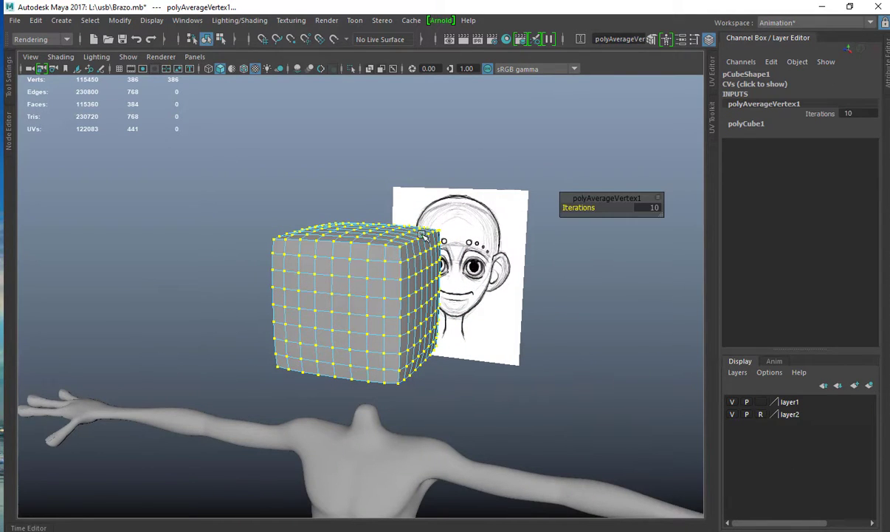
pyautogui.press('g')
pyautogui.press('g')
pyautogui.press('g')
pyautogui.press('g')
pyautogui.press('g')
pyautogui.press('g')
pyautogui.press('g')
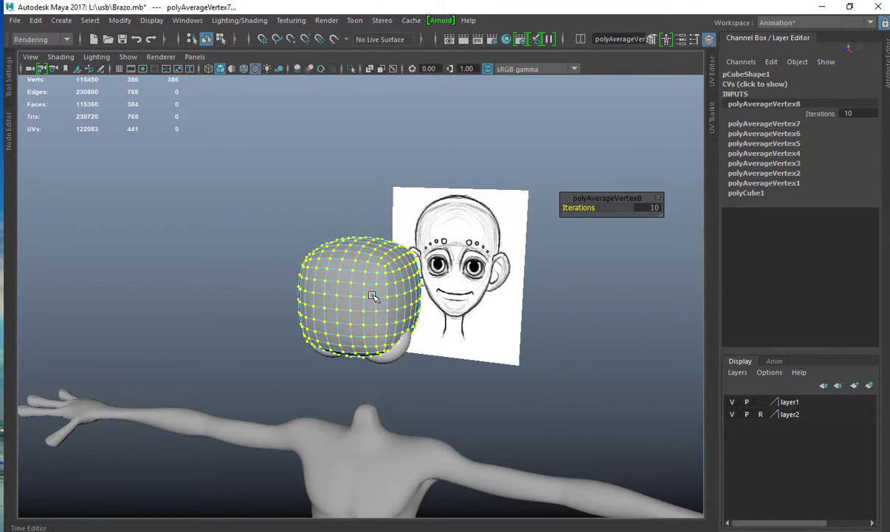
pyautogui.press('g')
pyautogui.press('g')
pyautogui.press('g')
pyautogui.press('g')
# Soften the rounded cube's edges and select the mesh as an object.
pyautogui.moveTo(373, 292); pyautogui.dragTo(429, 153, button='right')
pyautogui.click(429, 153)
pyautogui.keyDown('alt'); pyautogui.moveTo(360, 250); pyautogui.dragTo(352, 279); pyautogui.keyUp('alt')
pyautogui.click(377, 275)
pyautogui.click(471, 252)
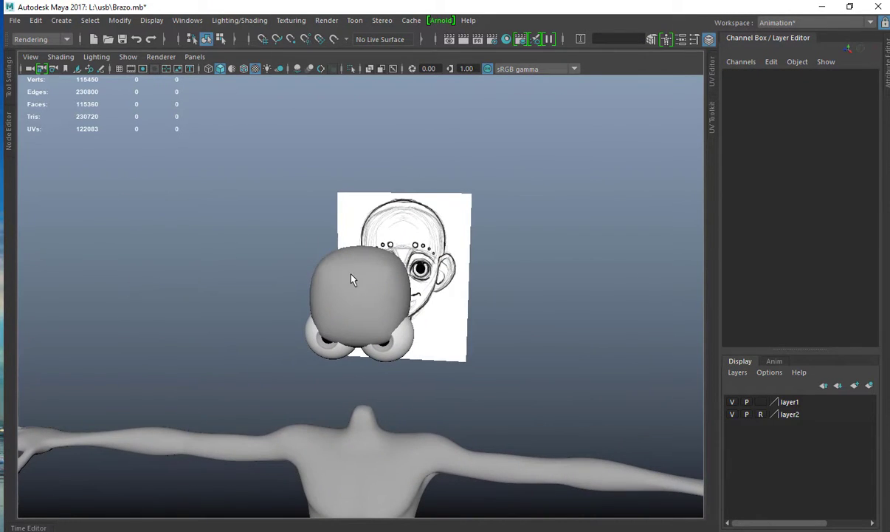
pyautogui.click(351, 279)
pyautogui.keyDown('alt'); pyautogui.moveTo(497, 255); pyautogui.dragTo(570, 240); pyautogui.keyUp('alt')
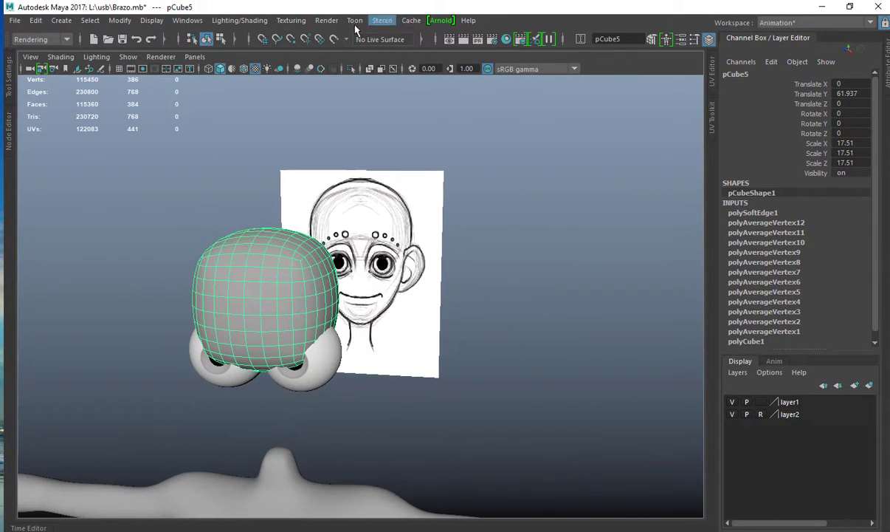
# Add a Sculpt deformer to the rounded cube and switch to the Rigging menu set.
pyautogui.click(42, 38)
pyautogui.click(37, 50)
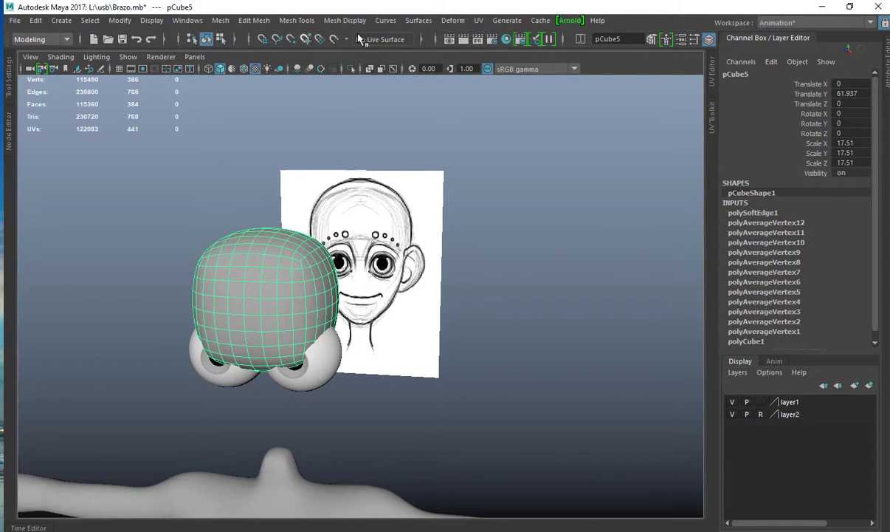
pyautogui.click(458, 22)
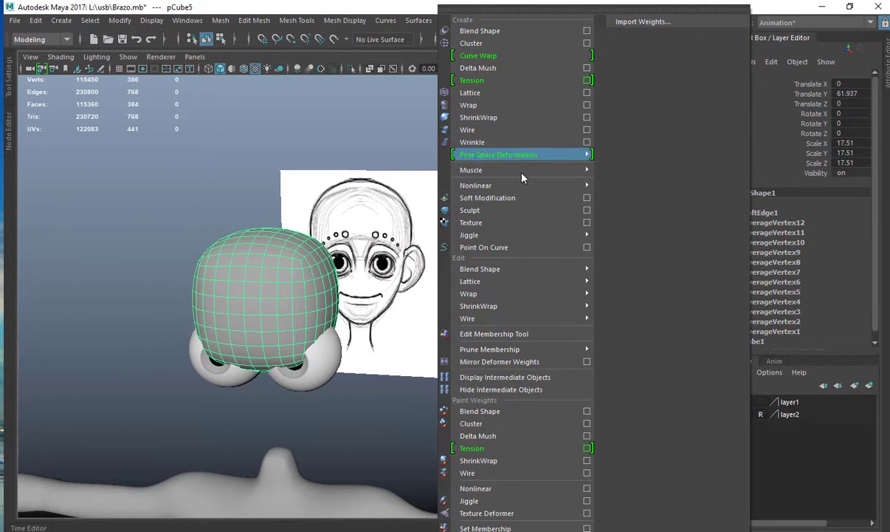
pyautogui.click(488, 210)
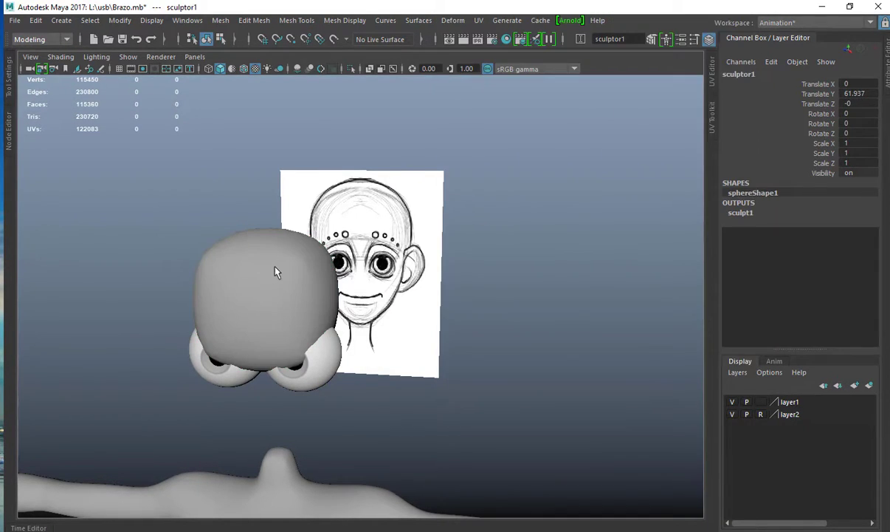
pyautogui.press('F3')
# Scale the sculptor sphere uniformly to about 8.146 with X-ray display as a guide, inflating the mesh into a ball.
pyautogui.keyDown('alt'); pyautogui.moveTo(318, 290); pyautogui.dragTo(267, 242, button='right'); pyautogui.keyUp('alt')
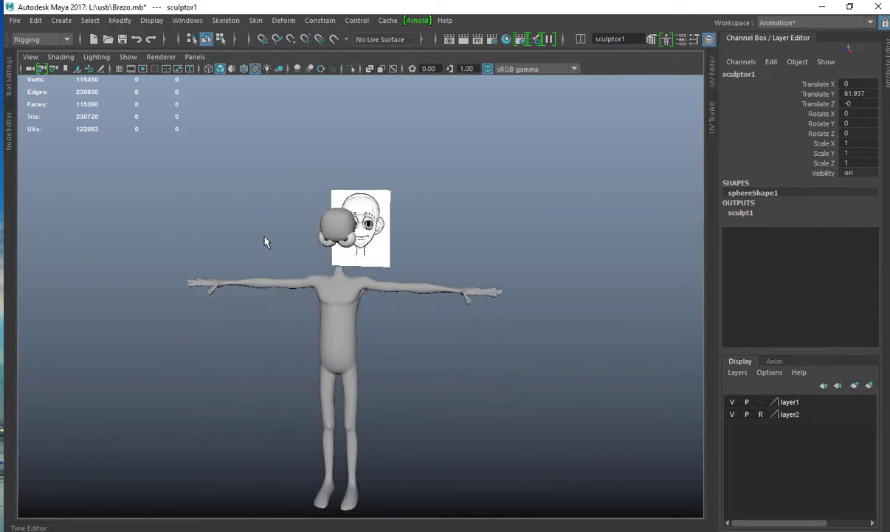
pyautogui.keyDown('alt'); pyautogui.moveTo(267, 242); pyautogui.dragTo(310, 236); pyautogui.keyUp('alt')
pyautogui.click(371, 68)
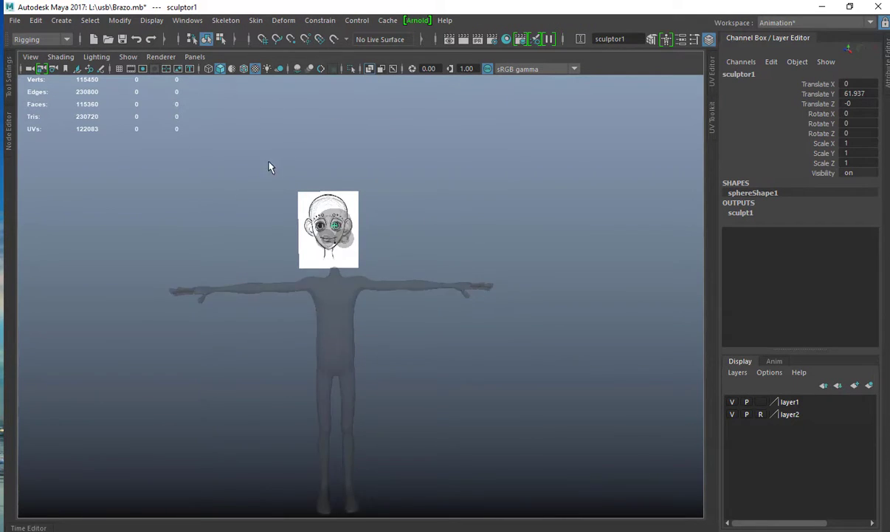
pyautogui.moveTo(270, 167)
pyautogui.keyDown('alt'); pyautogui.mouseDown(button='right')
pyautogui.moveTo(334, 228)
pyautogui.moveTo(472, 219)
pyautogui.mouseUp(button='right'); pyautogui.keyUp('alt')
pyautogui.press('w')
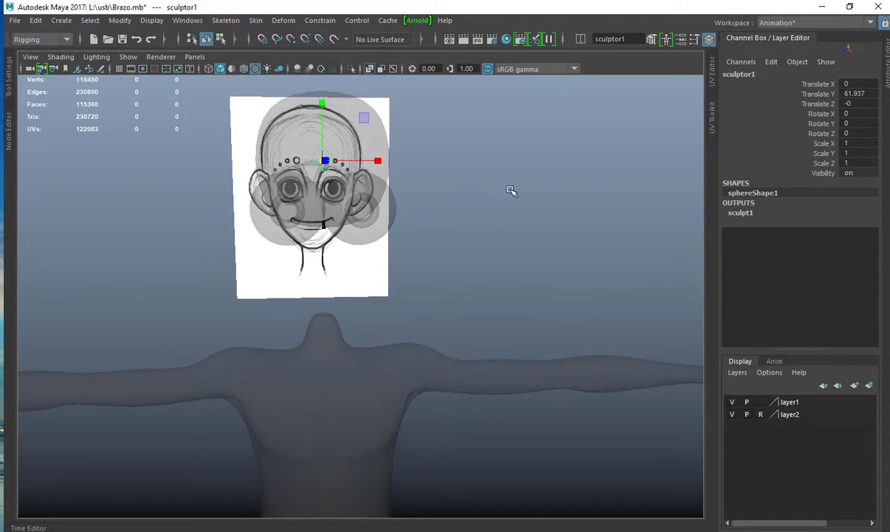
pyautogui.moveTo(471, 201); pyautogui.dragTo(516, 206, button='middle')
pyautogui.moveTo(413, 122)
pyautogui.keyDown('alt'); pyautogui.mouseDown()
pyautogui.moveTo(487, 133)
pyautogui.moveTo(441, 167)
pyautogui.mouseUp(); pyautogui.keyUp('alt')
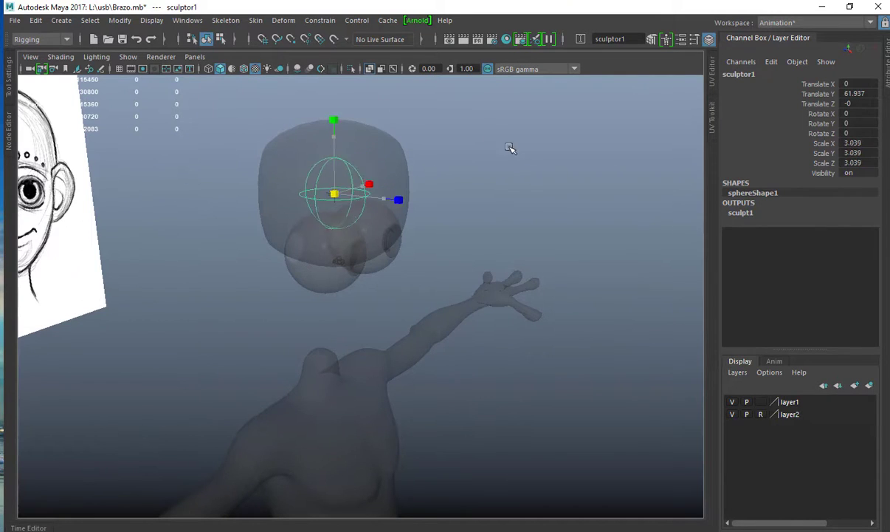
pyautogui.moveTo(513, 148)
pyautogui.mouseDown(button='middle')
pyautogui.moveTo(596, 161)
pyautogui.moveTo(531, 160)
pyautogui.moveTo(592, 167)
pyautogui.mouseUp(button='middle')
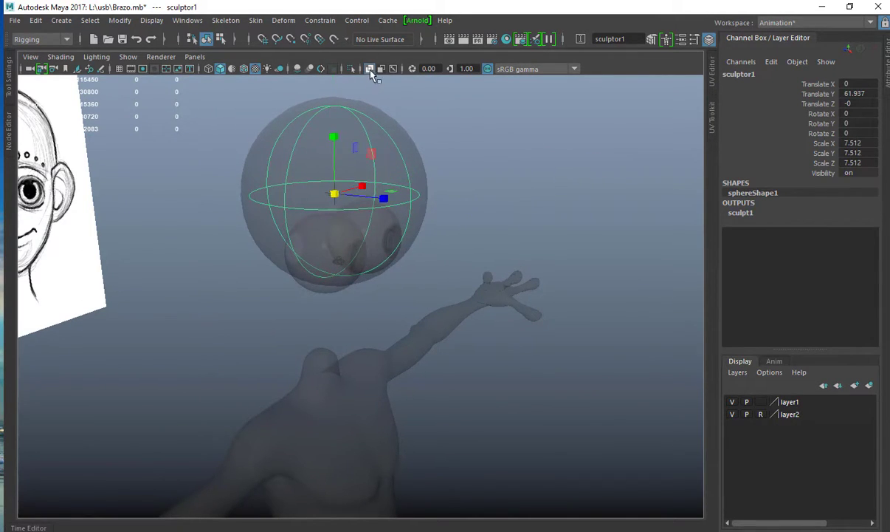
pyautogui.click(370, 69)
pyautogui.moveTo(461, 145); pyautogui.dragTo(508, 152, button='middle')
pyautogui.click(507, 151)
# Try to freeze the transformations of the deformed head mesh.
pyautogui.click(396, 141)
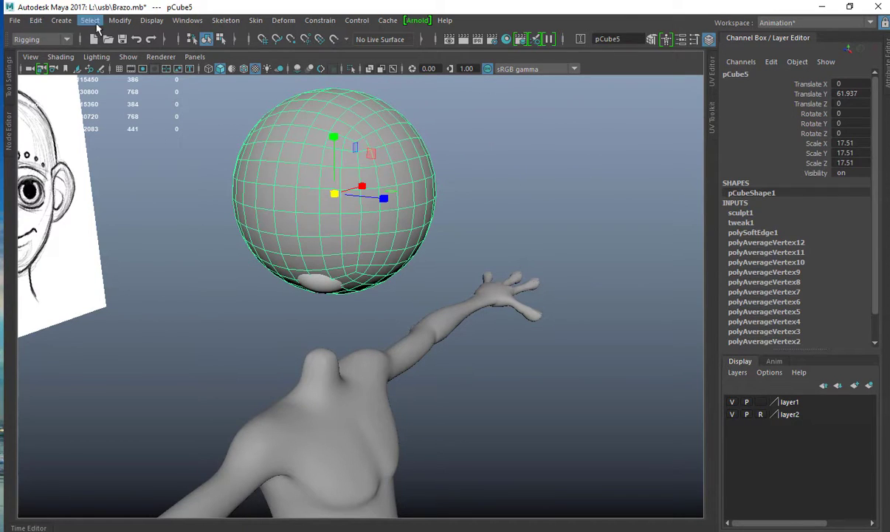
pyautogui.click(120, 20)
pyautogui.click(172, 78)
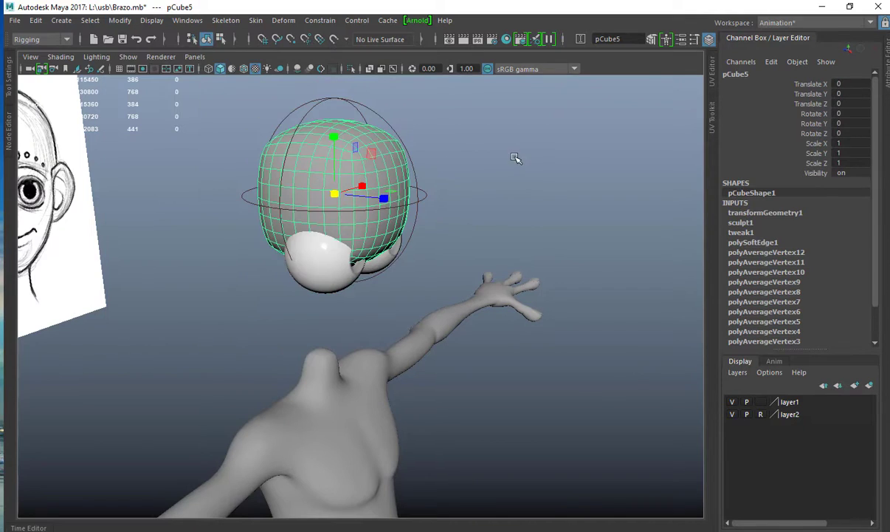
pyautogui.hotkey('ctrl', 'z')
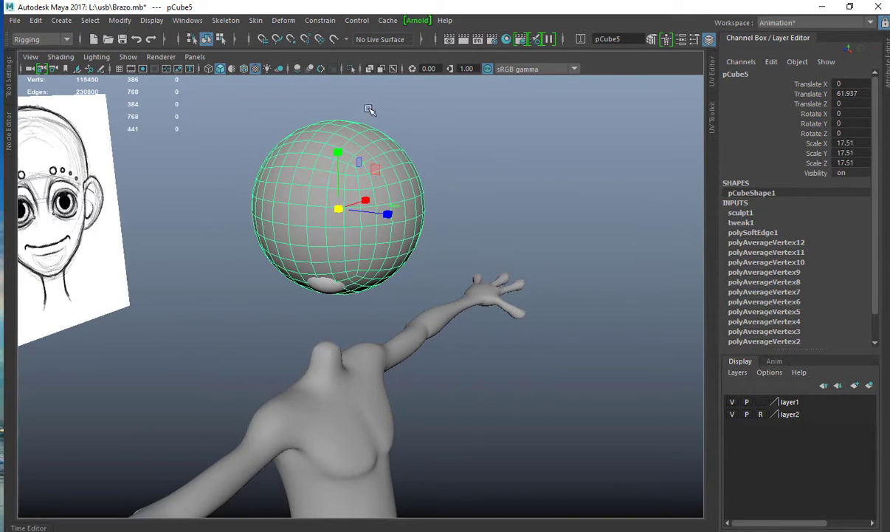
pyautogui.hotkey('ctrl', 'z')
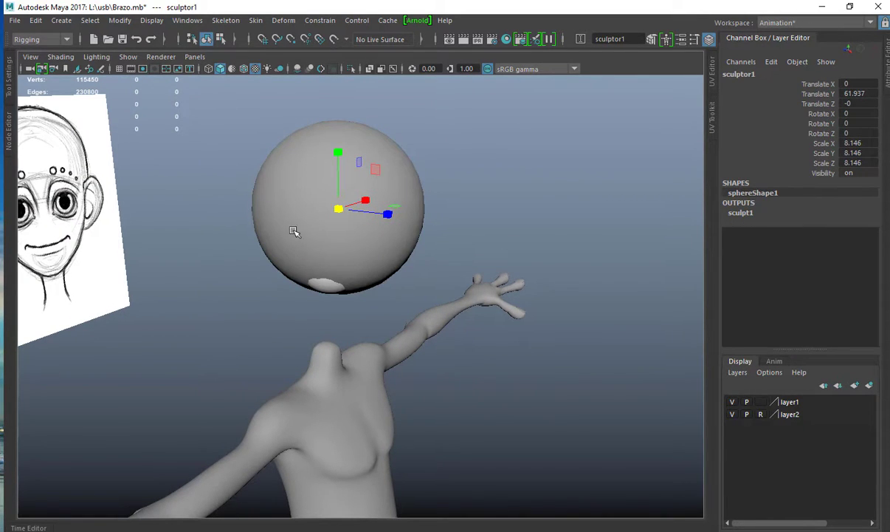
# Turn on X-ray display and delete the construction history of all objects in the scene to bake the sculpted sphere.
pyautogui.click(35, 20)
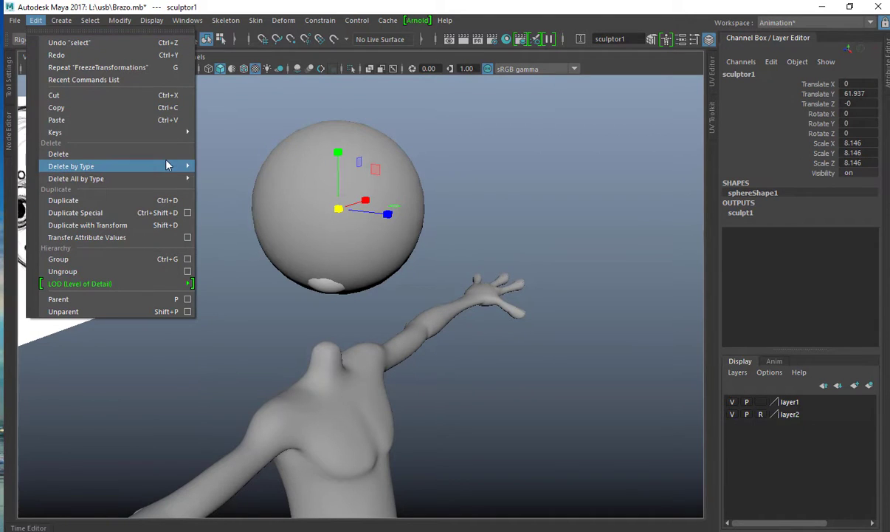
pyautogui.click(229, 156)
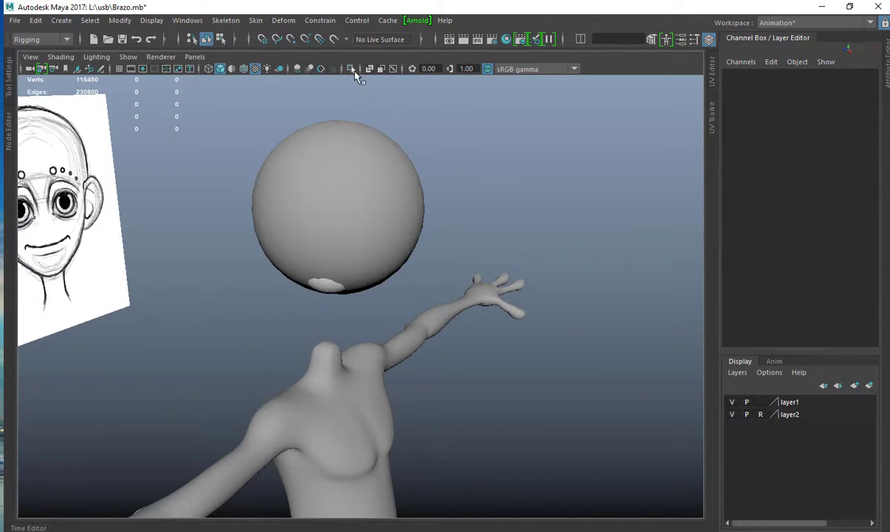
pyautogui.click(375, 69)
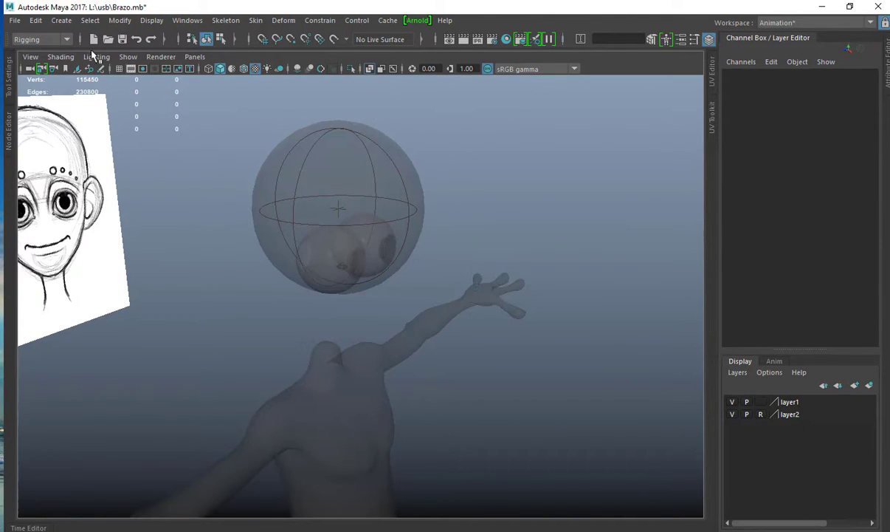
pyautogui.click(35, 20)
pyautogui.moveTo(139, 168)
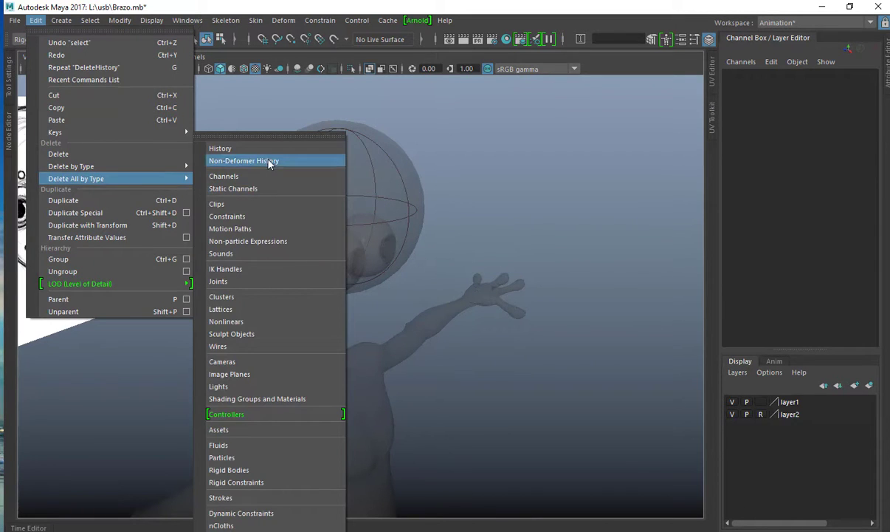
pyautogui.click(272, 151)
pyautogui.click(491, 138)
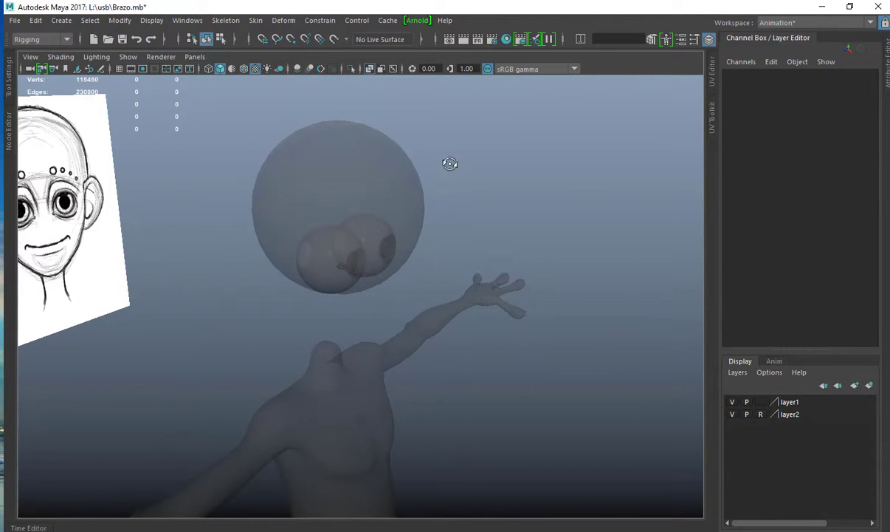
# Select the spherical head mesh and examine how it fits the face sketch, eyes and body in the perspective, front and side views.
pyautogui.keyDown('alt'); pyautogui.moveTo(448, 163); pyautogui.dragTo(378, 150); pyautogui.keyUp('alt')
pyautogui.click(325, 151)
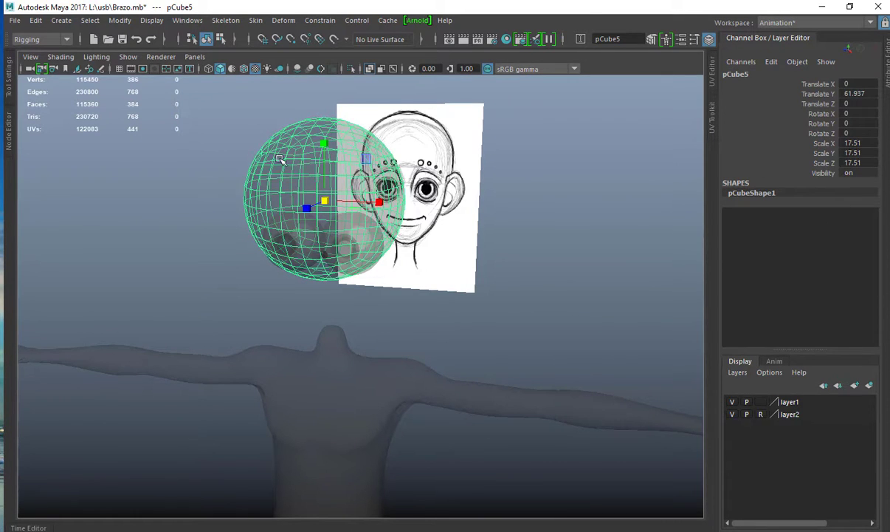
pyautogui.press('space')
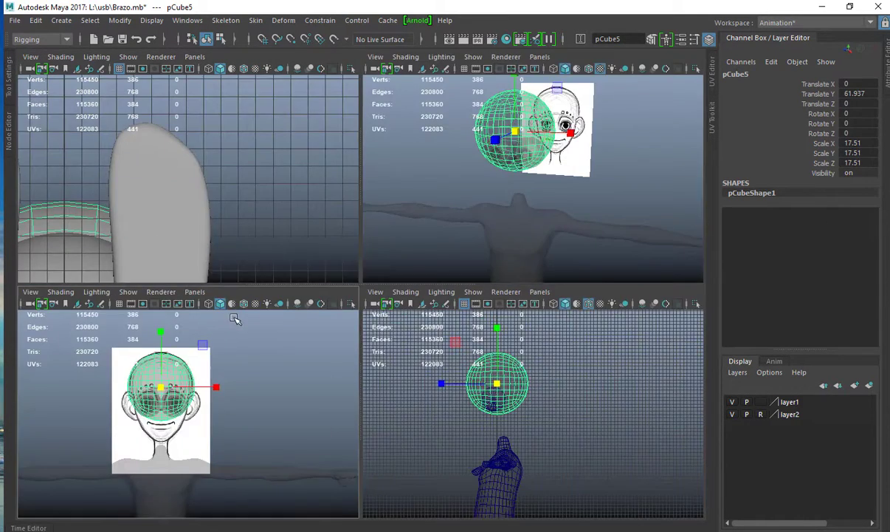
pyautogui.press('space')
pyautogui.keyDown('alt'); pyautogui.moveTo(432, 173); pyautogui.dragTo(542, 197, button='right'); pyautogui.keyUp('alt')
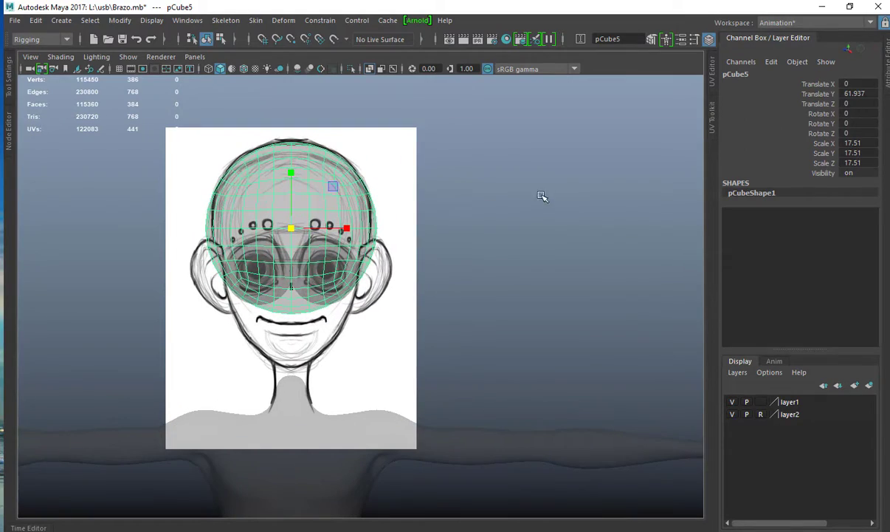
pyautogui.click(603, 192)
pyautogui.press('space')
pyautogui.press('space')
pyautogui.keyDown('alt'); pyautogui.moveTo(502, 178); pyautogui.dragTo(434, 199); pyautogui.keyUp('alt')
pyautogui.click(384, 229)
pyautogui.press('space')
pyautogui.press('space')
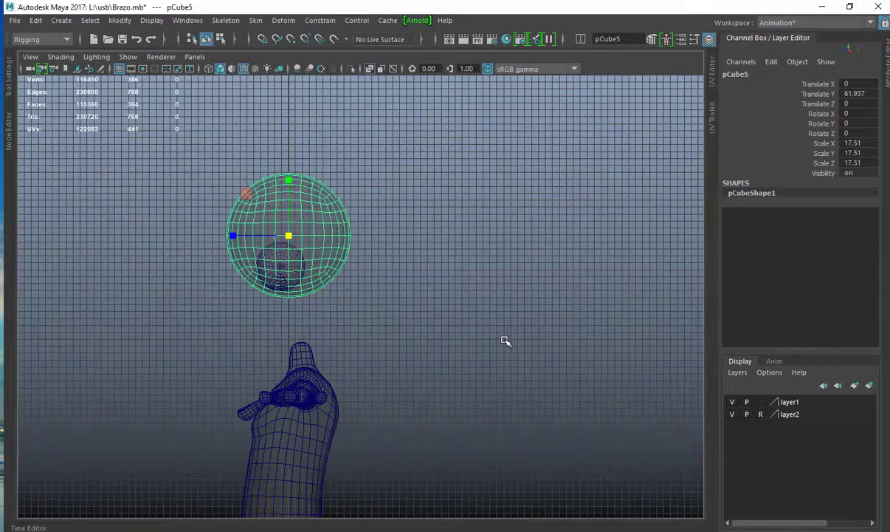
pyautogui.keyDown('alt'); pyautogui.moveTo(231, 205); pyautogui.dragTo(292, 178, button='right'); pyautogui.keyUp('alt')
pyautogui.keyDown('alt'); pyautogui.moveTo(292, 177); pyautogui.dragTo(429, 228, button='middle'); pyautogui.keyUp('alt')
pyautogui.keyDown('alt'); pyautogui.moveTo(258, 184); pyautogui.dragTo(328, 189, button='right'); pyautogui.keyUp('alt')
pyautogui.keyDown('alt'); pyautogui.moveTo(362, 136); pyautogui.dragTo(364, 210, button='middle'); pyautogui.keyUp('alt')
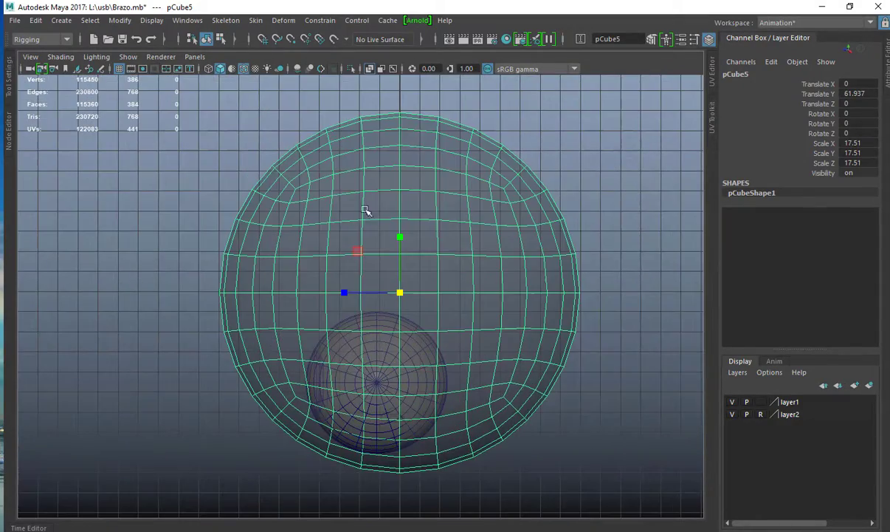
pyautogui.scroll(2, 279, 189)
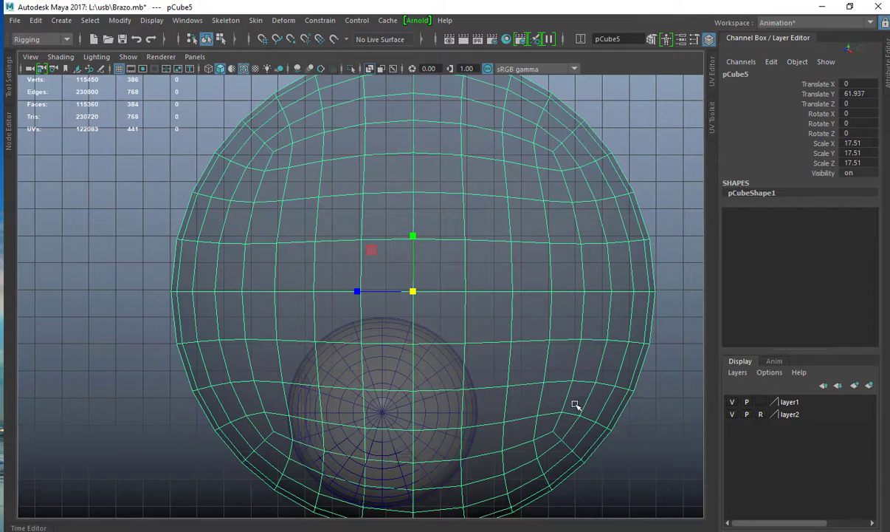
pyautogui.press('space')
pyautogui.press('space')
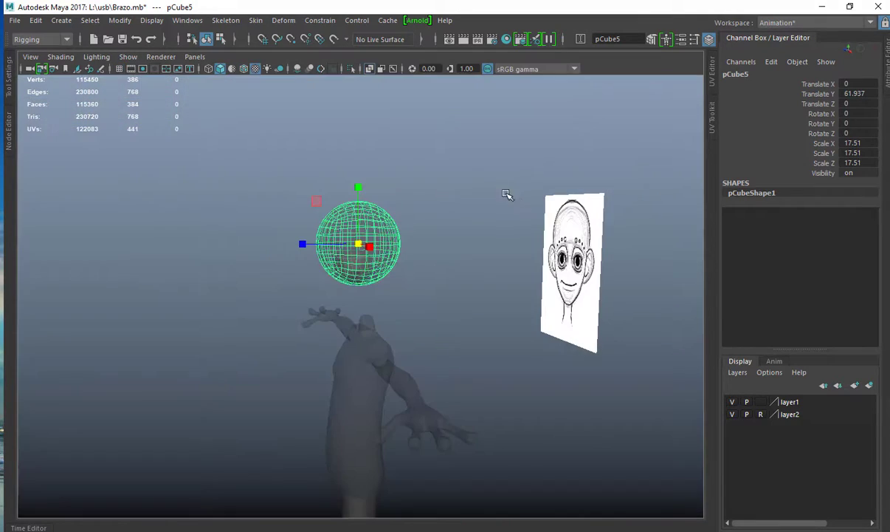
pyautogui.click(422, 173)
pyautogui.click(386, 222)
pyautogui.press('space')
pyautogui.press('space')
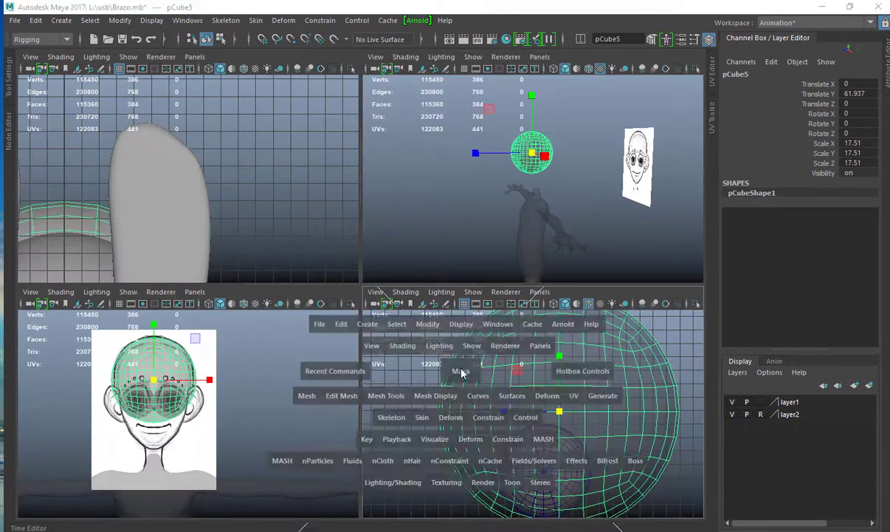
# Move the head mesh slightly along the depth axis in the side view, to Translate Z 0.168.
pyautogui.scroll(-5, 281, 261)
pyautogui.scroll(-2, 281, 260)
pyautogui.keyDown('alt'); pyautogui.moveTo(290, 214); pyautogui.dragTo(235, 158, button='middle'); pyautogui.keyUp('alt')
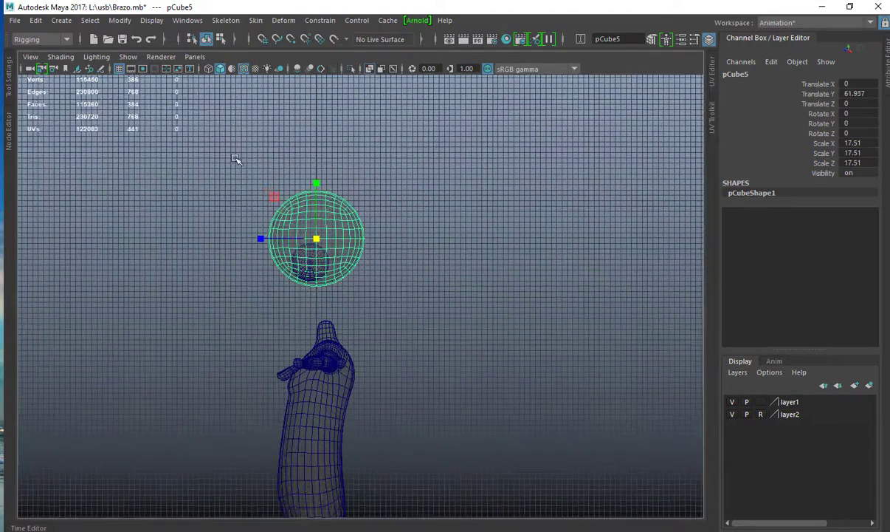
pyautogui.keyDown('alt'); pyautogui.moveTo(351, 297); pyautogui.dragTo(249, 249, button='right'); pyautogui.keyUp('alt')
pyautogui.keyDown('alt'); pyautogui.moveTo(249, 249); pyautogui.dragTo(260, 197, button='middle'); pyautogui.keyUp('alt')
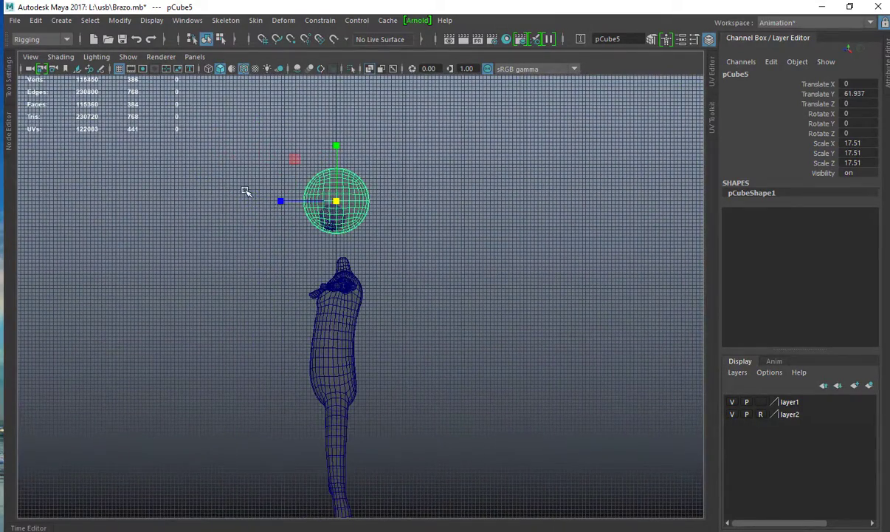
pyautogui.press('w')
pyautogui.moveTo(282, 202); pyautogui.dragTo(285, 202)
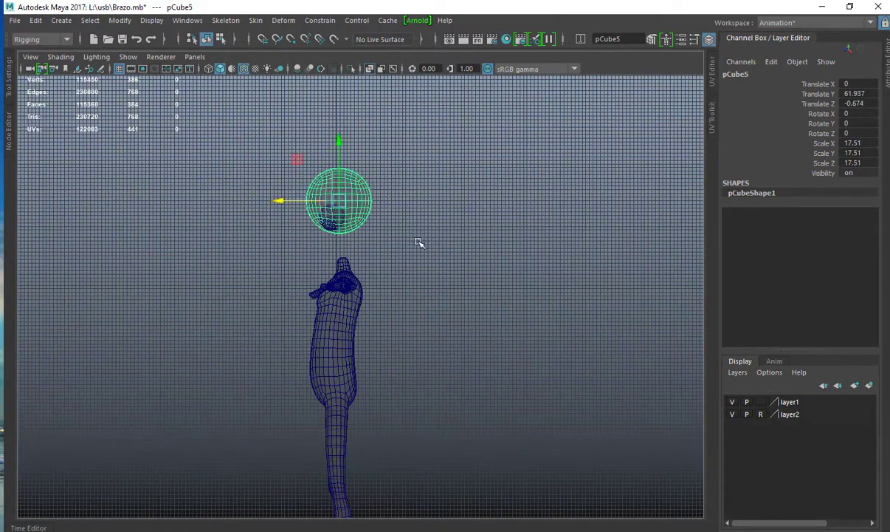
pyautogui.moveTo(474, 223); pyautogui.dragTo(470, 222, button='middle')
pyautogui.click(470, 222)
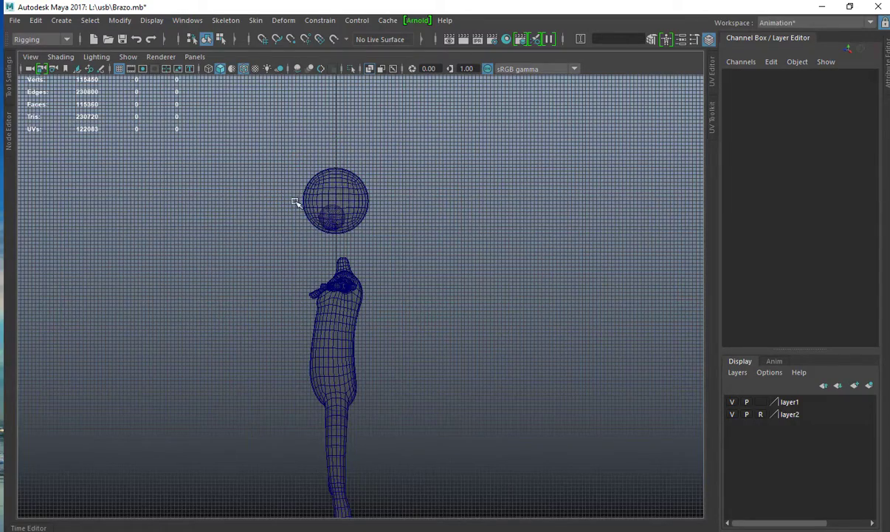
# Examine the head's placement against the front sketch and the body, turning off X-ray display in the perspective view.
pyautogui.scroll(6, 295, 202)
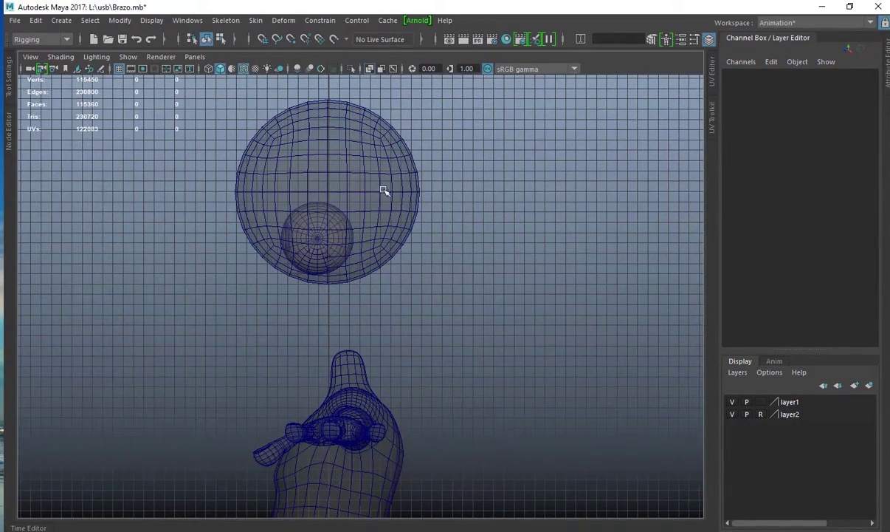
pyautogui.press('space')
pyautogui.press('space')
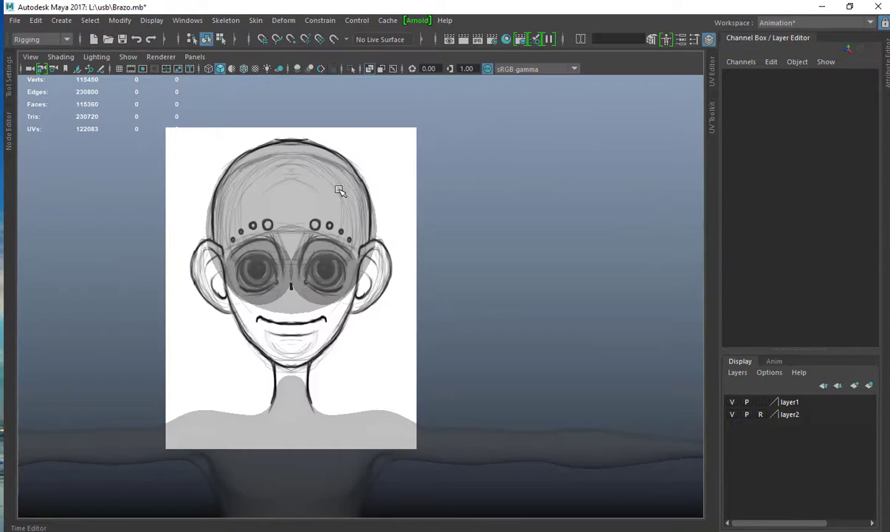
pyautogui.moveTo(252, 173); pyautogui.dragTo(224, 146)
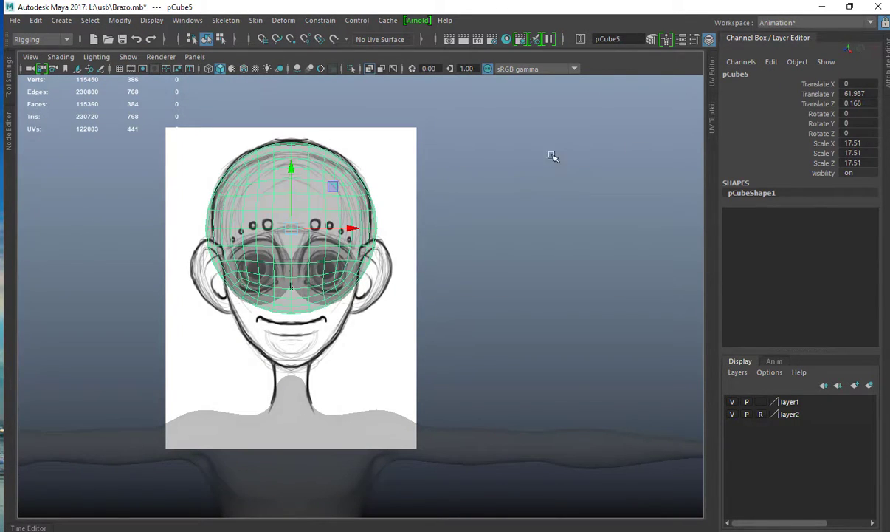
pyautogui.press('space')
pyautogui.press('space')
pyautogui.click(374, 145)
pyautogui.click(371, 69)
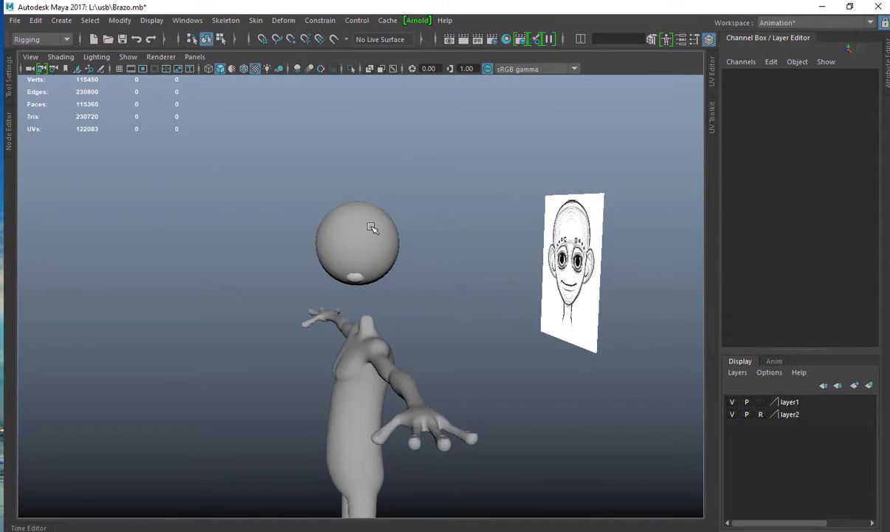
pyautogui.keyDown('alt'); pyautogui.moveTo(371, 228); pyautogui.dragTo(398, 261); pyautogui.keyUp('alt')
pyautogui.click(375, 247)
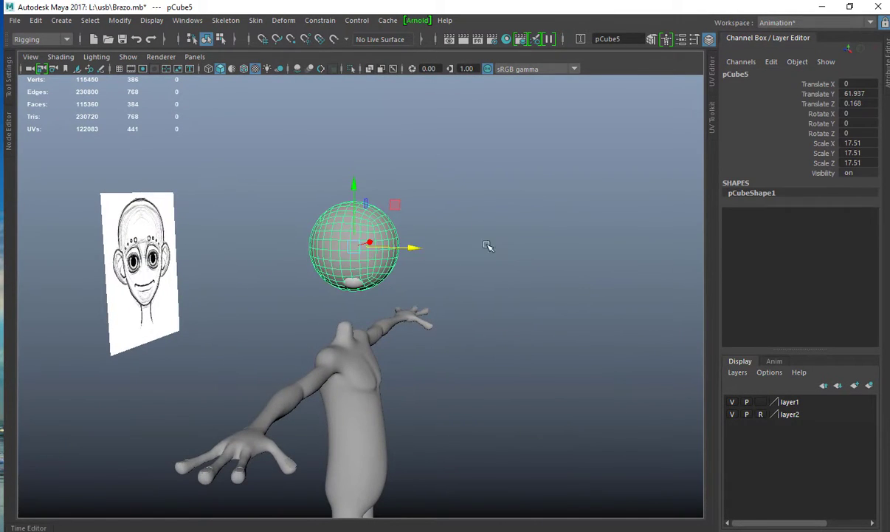
pyautogui.keyDown('alt'); pyautogui.moveTo(487, 245); pyautogui.dragTo(354, 185); pyautogui.keyUp('alt')
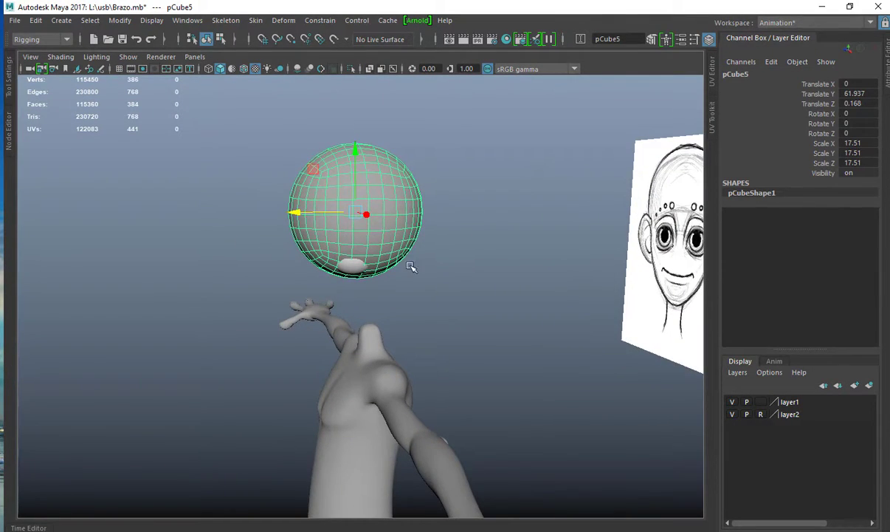
# Select the head mesh's lower vertices in the side view, leaving out those at the lower back of the sphere.
pyautogui.press('space')
pyautogui.press('space')
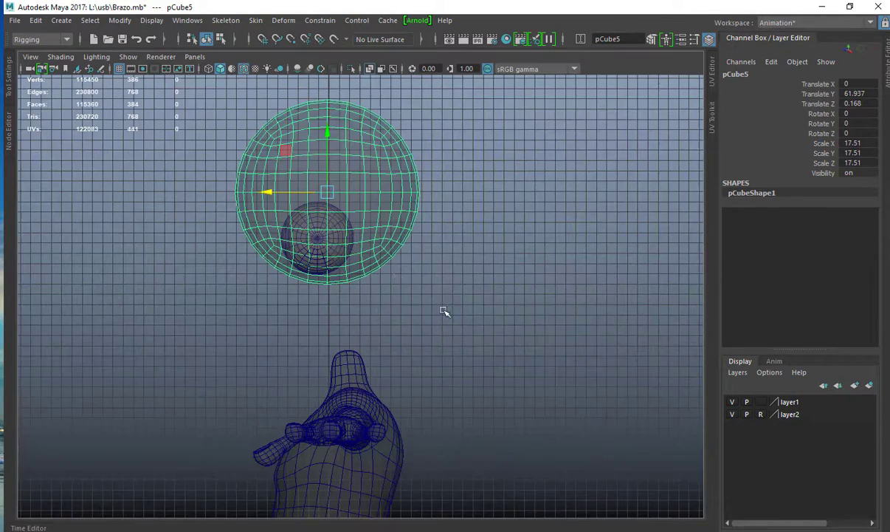
pyautogui.keyDown('alt'); pyautogui.moveTo(288, 198); pyautogui.dragTo(255, 209, button='middle'); pyautogui.keyUp('alt')
pyautogui.keyDown('alt'); pyautogui.moveTo(255, 209); pyautogui.dragTo(240, 196, button='right'); pyautogui.keyUp('alt')
pyautogui.moveTo(460, 200); pyautogui.dragTo(21, 337)
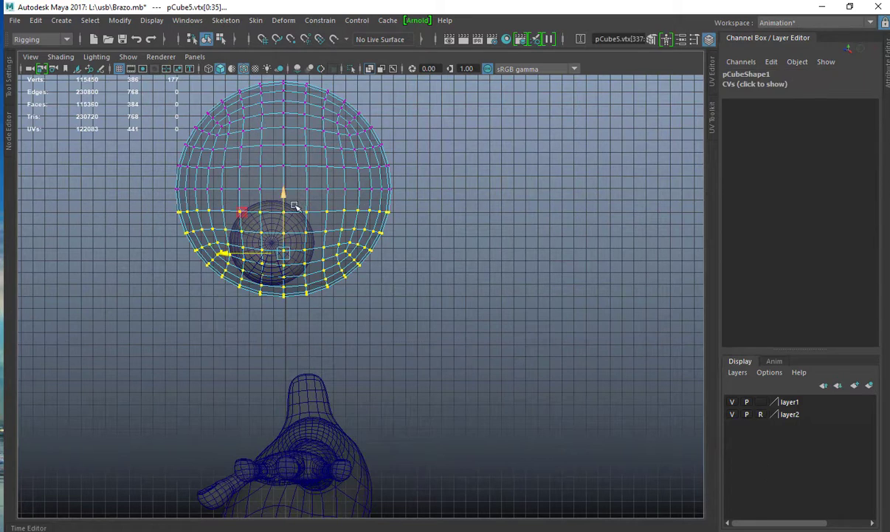
pyautogui.moveTo(284, 195); pyautogui.dragTo(434, 242)
pyautogui.hotkey('ctrl', 'z')
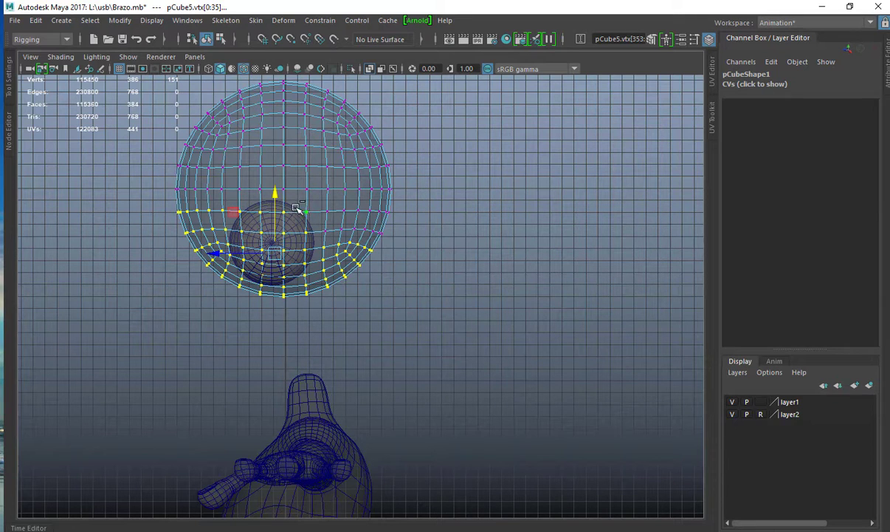
pyautogui.keyDown('ctrl'); pyautogui.moveTo(343, 229); pyautogui.dragTo(402, 288); pyautogui.keyUp('ctrl')
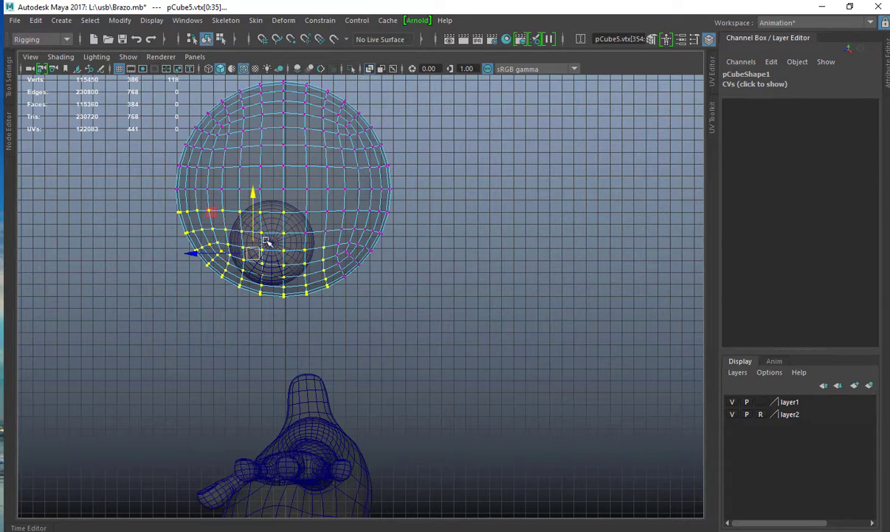
# Add a Lattice deformer to the selected lower vertices with 4 S, 3 T and 4 U divisions.
pyautogui.click(283, 21)
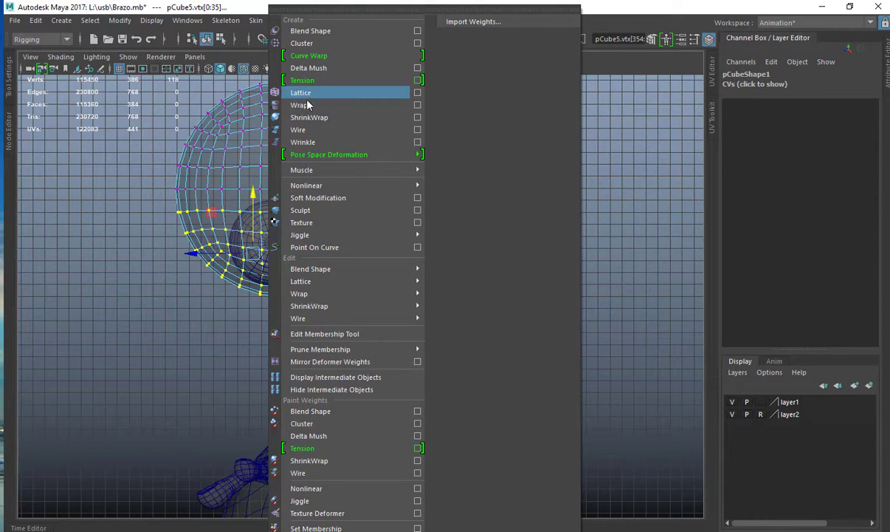
pyautogui.click(328, 93)
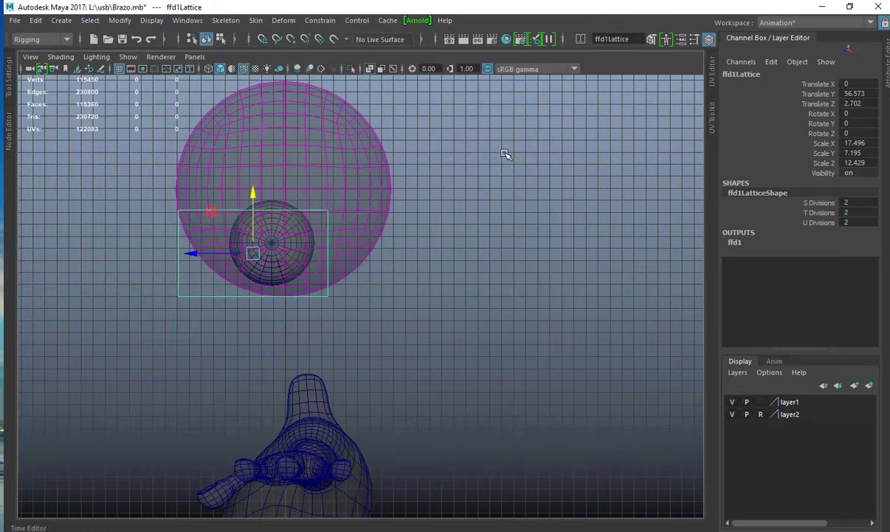
pyautogui.click(822, 204)
pyautogui.keyDown('ctrl'); pyautogui.click(810, 223); pyautogui.keyUp('ctrl')
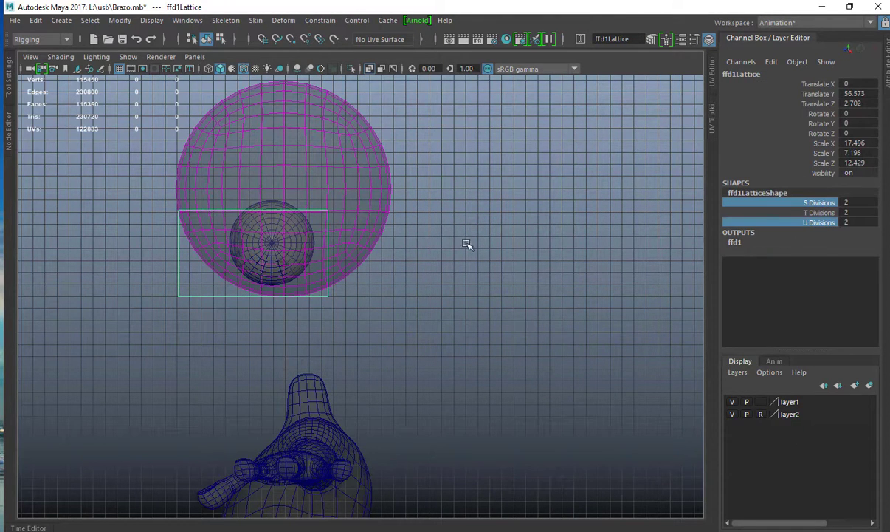
pyautogui.moveTo(467, 242); pyautogui.dragTo(501, 233, button='middle')
pyautogui.click(818, 212)
# Disable the Local option in the lattice's ffd1 freeform deformation attributes and restore the wide viewport.
pyautogui.moveTo(328, 253); pyautogui.dragTo(263, 279, button='right')
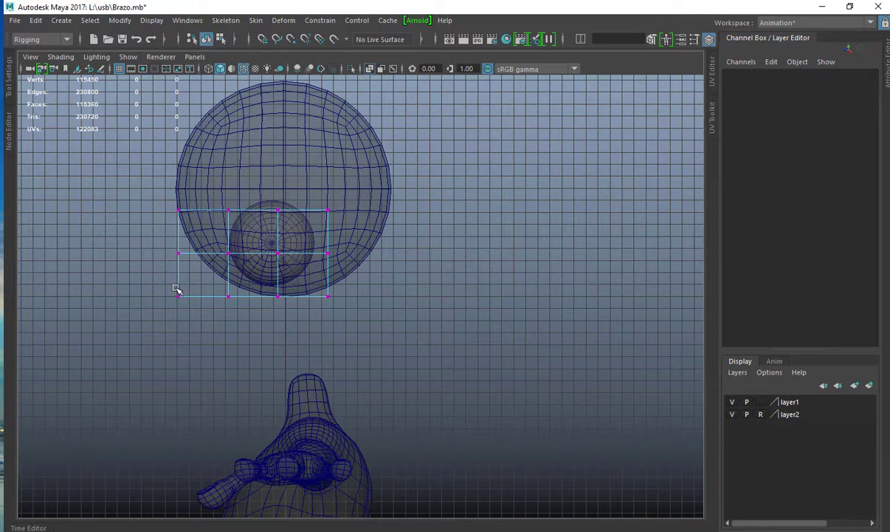
pyautogui.press('F8')
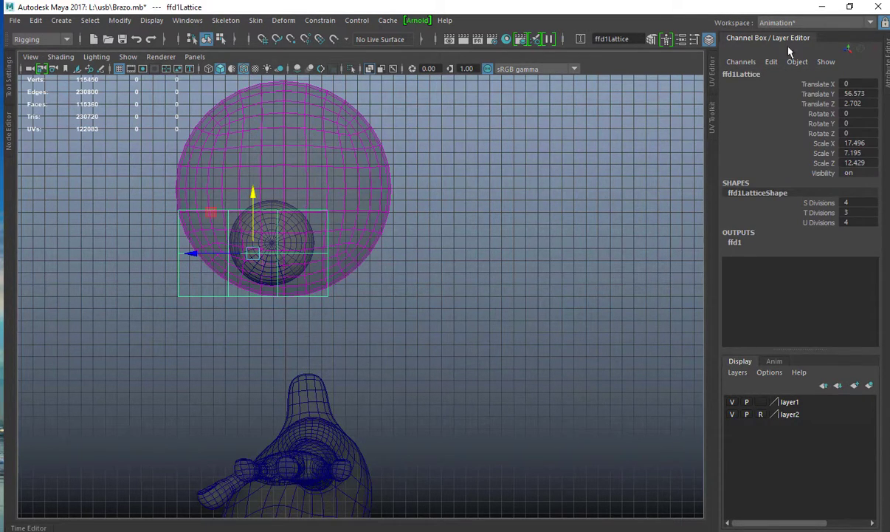
pyautogui.click(886, 59)
pyautogui.click(741, 72)
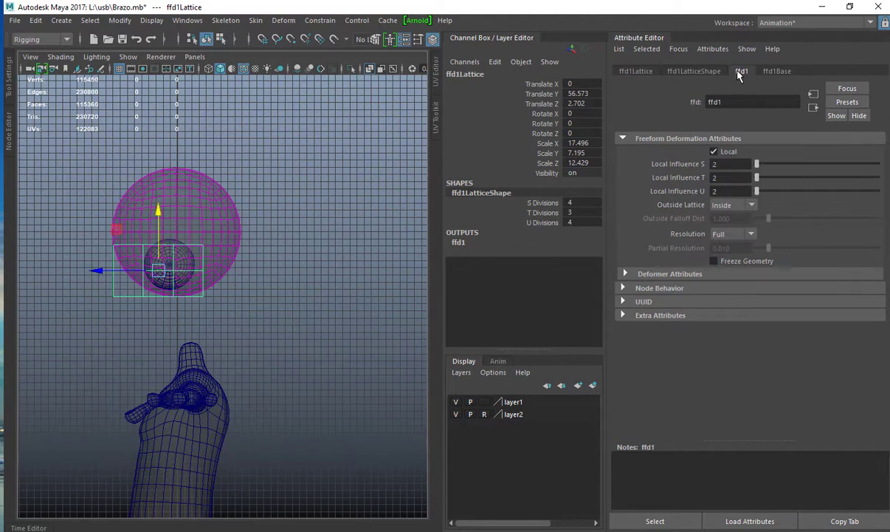
pyautogui.click(713, 152)
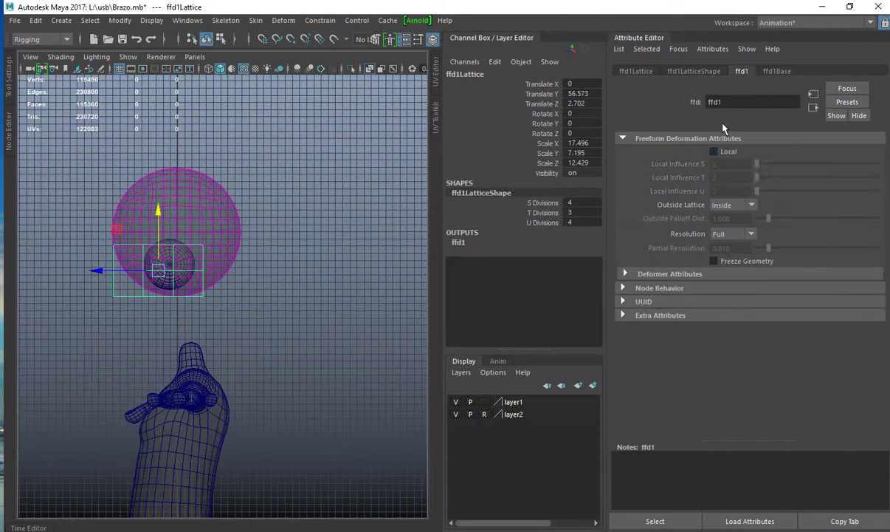
pyautogui.click(644, 39)
pyautogui.click(650, 40)
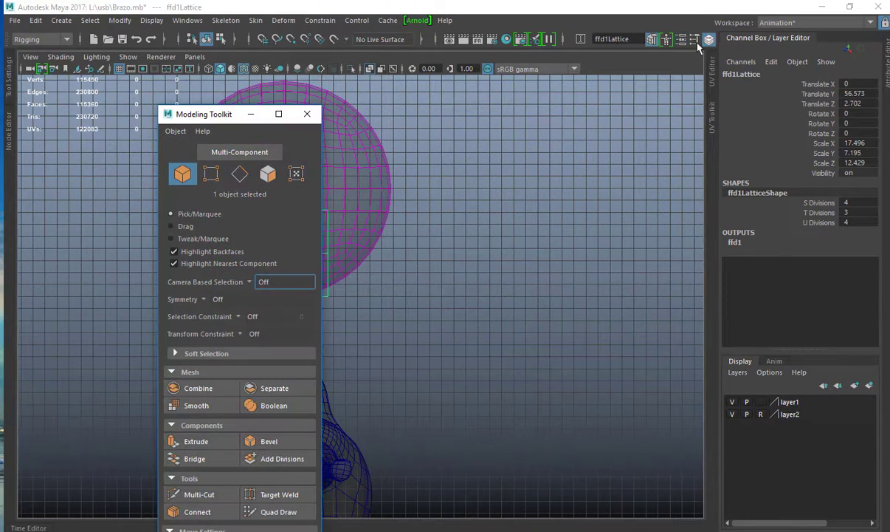
# Close the Modeling Toolkit and pull the three front columns of bottom lattice points down in the side view, extending the head's lower front into a jaw.
pyautogui.click(307, 114)
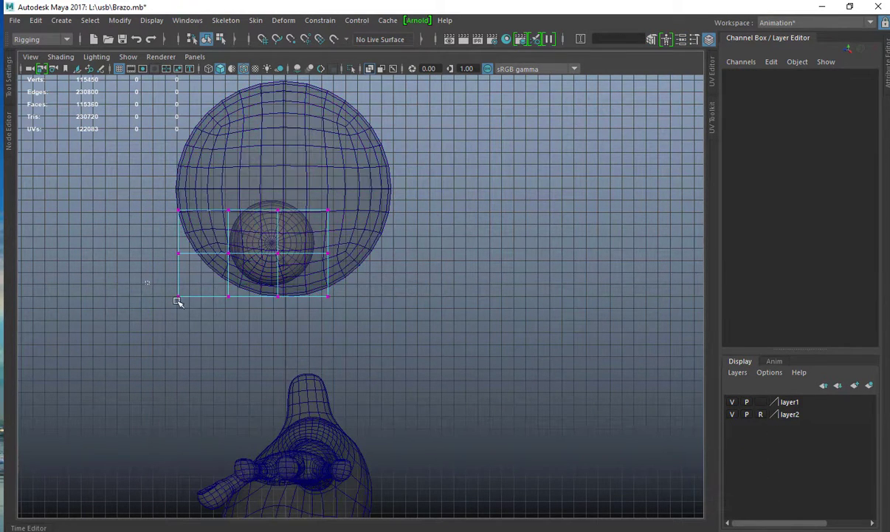
pyautogui.click(180, 300)
pyautogui.moveTo(185, 243); pyautogui.dragTo(186, 307)
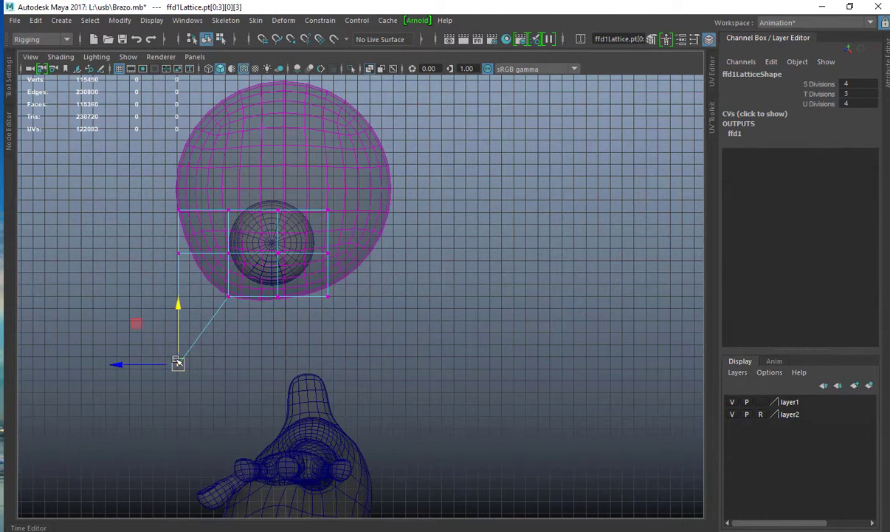
pyautogui.moveTo(177, 359); pyautogui.dragTo(148, 431)
pyautogui.click(229, 299)
pyautogui.moveTo(229, 308); pyautogui.dragTo(234, 369)
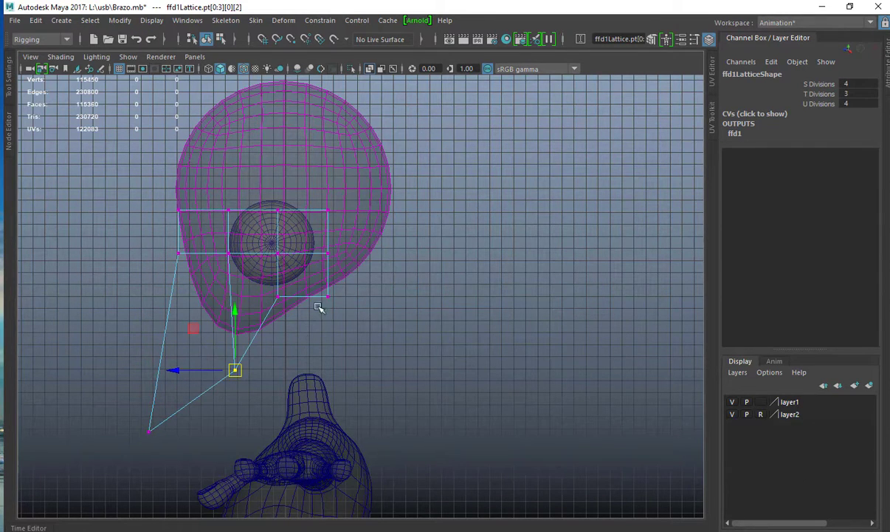
pyautogui.moveTo(290, 304); pyautogui.dragTo(288, 322)
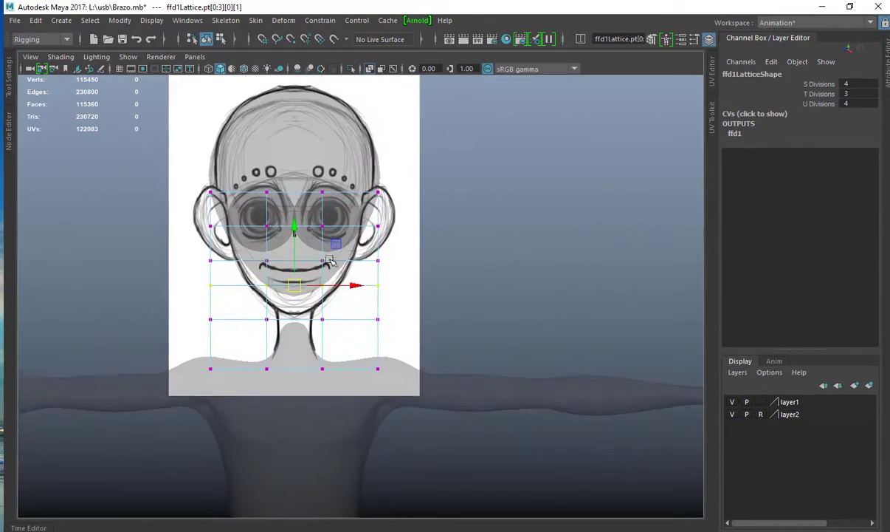
# Pull the two middle lattice points of the front bottom row far down in the front view to lengthen the chin toward the sketch.
pyautogui.scroll(2, 330, 260)
pyautogui.moveTo(184, 359); pyautogui.dragTo(375, 409)
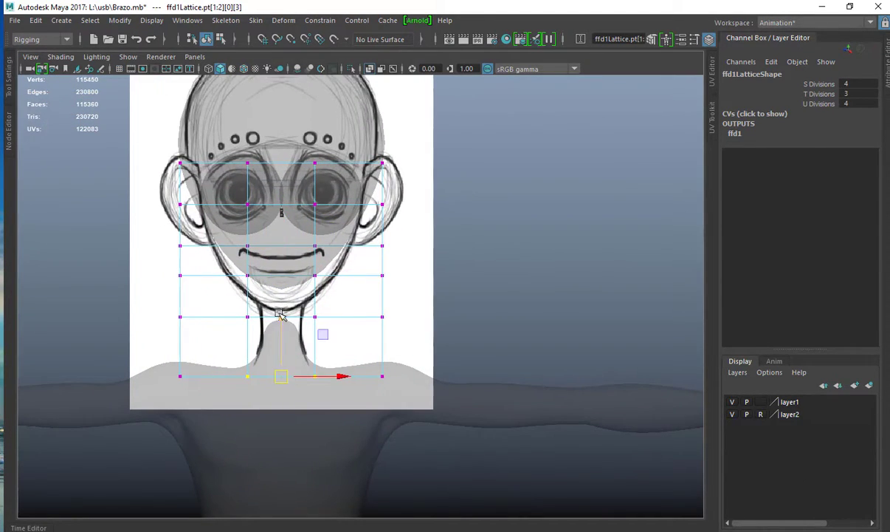
pyautogui.moveTo(280, 314); pyautogui.dragTo(256, 480)
pyautogui.press('space')
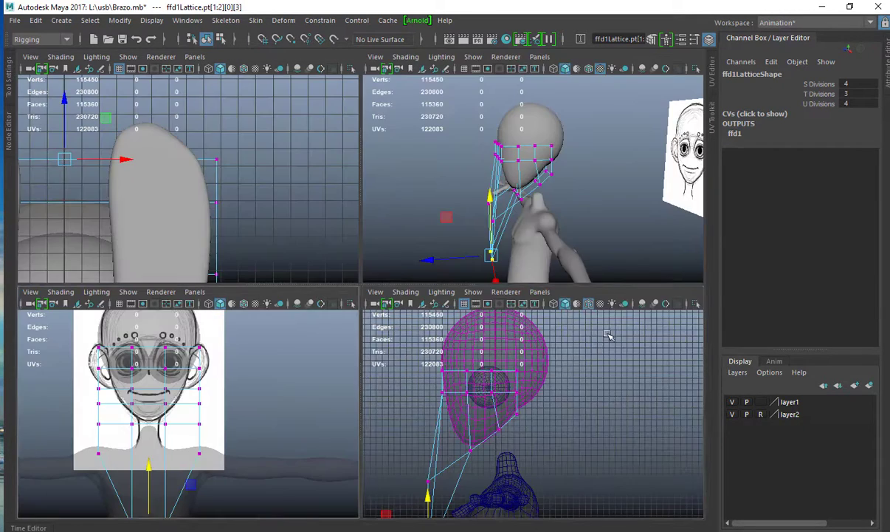
# Move the bottom lattice points of the column behind the chin down and slightly back in the side view to fill out the jaw.
pyautogui.press('space')
pyautogui.click(291, 327)
pyautogui.moveTo(291, 327); pyautogui.dragTo(300, 354)
pyautogui.moveTo(294, 351); pyautogui.dragTo(293, 352)
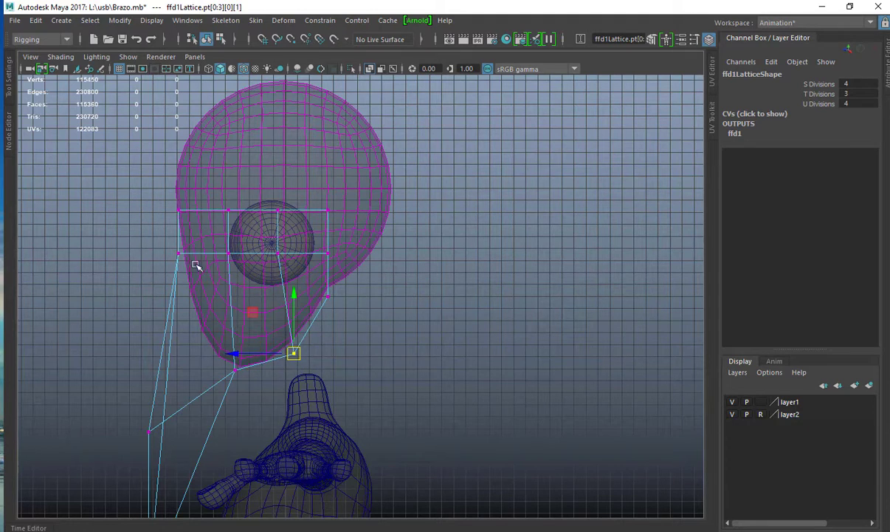
# Lower the middle-row lattice points of the three front columns in the side view, leaving the rear column in place.
pyautogui.moveTo(176, 256); pyautogui.dragTo(163, 278)
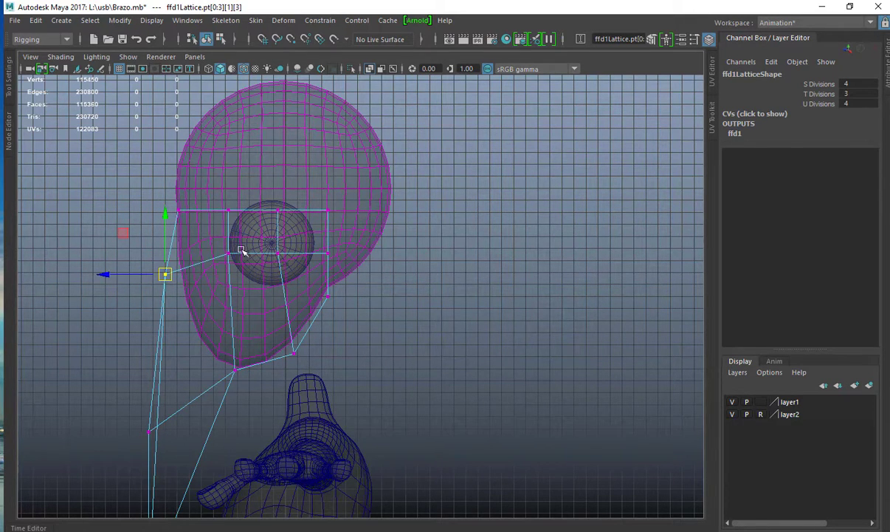
pyautogui.moveTo(236, 258); pyautogui.dragTo(230, 275)
pyautogui.click(276, 252)
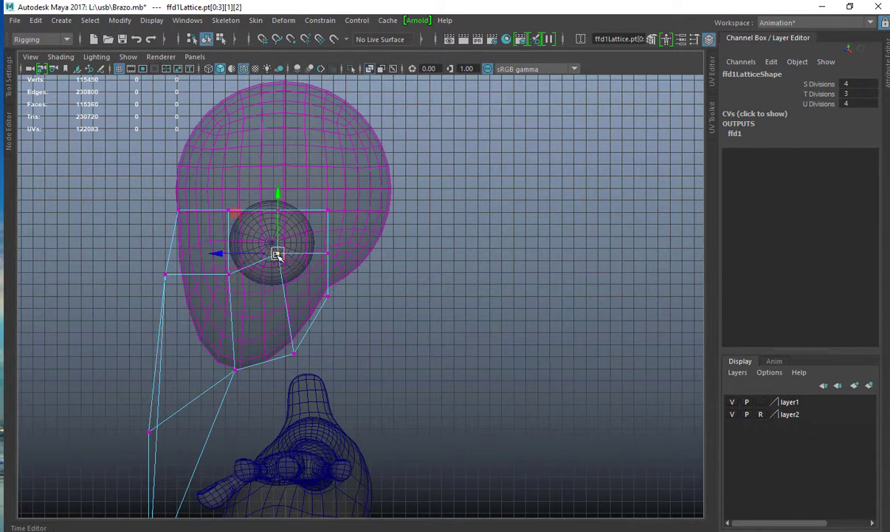
pyautogui.moveTo(276, 253); pyautogui.dragTo(282, 275)
pyautogui.moveTo(199, 253); pyautogui.dragTo(251, 285)
pyautogui.moveTo(127, 252); pyautogui.dragTo(170, 291)
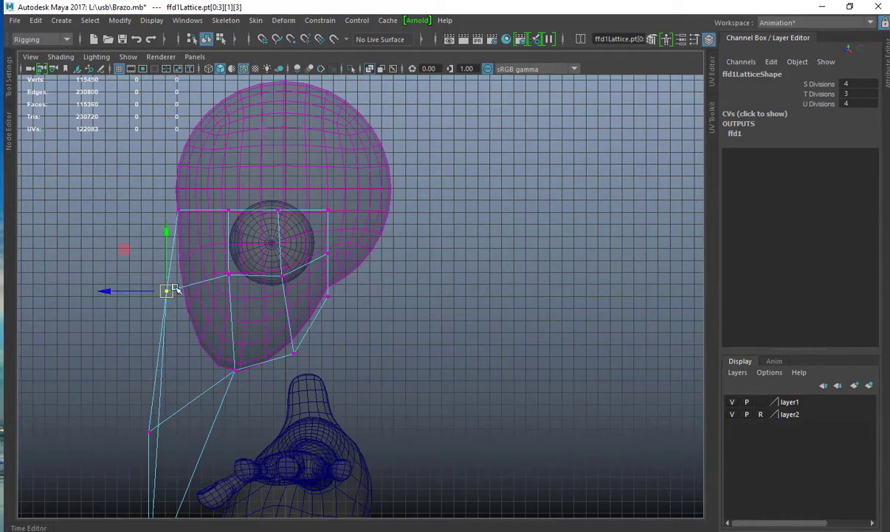
# Lower the rear bottom lattice points slightly in the side view to reshape the lower back of the head.
pyautogui.scroll(-10, 194, 195)
pyautogui.keyDown('alt'); pyautogui.moveTo(195, 195); pyautogui.dragTo(304, 356, button='right'); pyautogui.keyUp('alt')
pyautogui.keyDown('alt'); pyautogui.moveTo(304, 356); pyautogui.dragTo(333, 351, button='middle'); pyautogui.keyUp('alt')
pyautogui.keyDown('alt'); pyautogui.moveTo(333, 351); pyautogui.dragTo(528, 296, button='right'); pyautogui.keyUp('alt')
pyautogui.keyDown('alt'); pyautogui.moveTo(354, 216); pyautogui.dragTo(357, 251, button='middle'); pyautogui.keyUp('alt')
pyautogui.keyDown('alt'); pyautogui.moveTo(357, 251); pyautogui.dragTo(437, 278, button='right'); pyautogui.keyUp('alt')
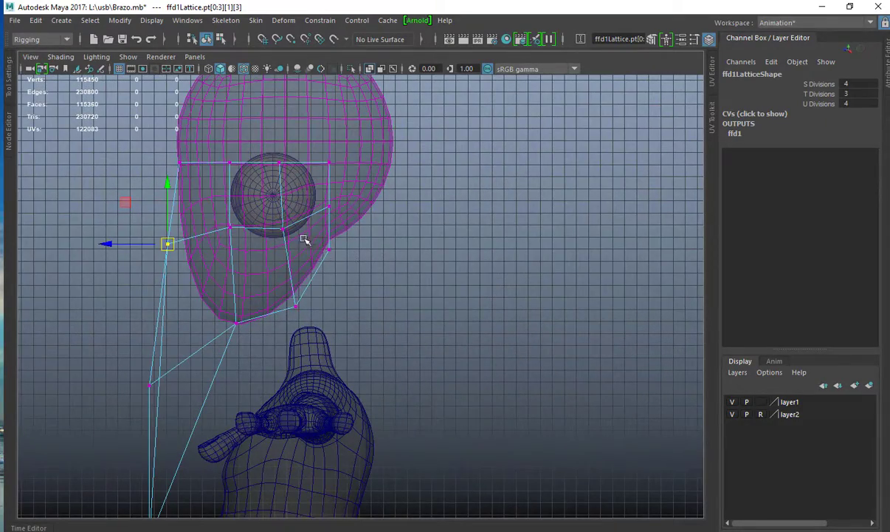
pyautogui.moveTo(304, 238); pyautogui.dragTo(351, 267)
pyautogui.moveTo(329, 250); pyautogui.dragTo(330, 270)
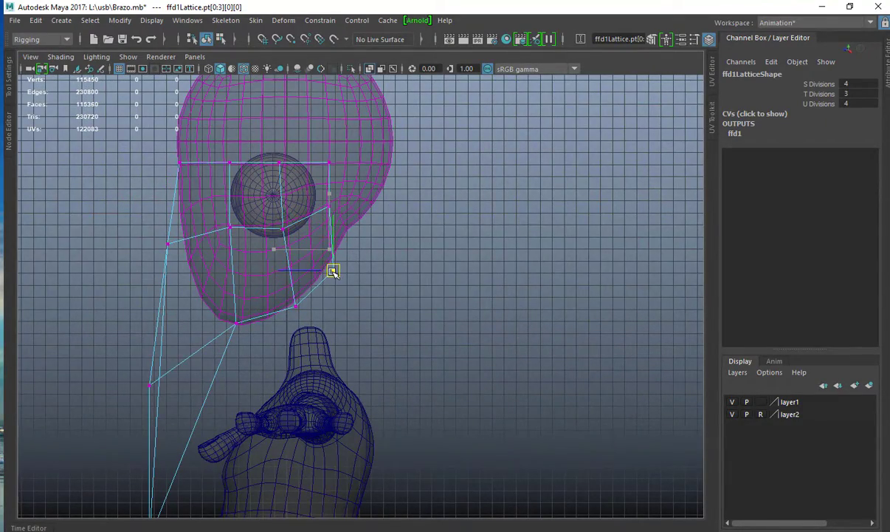
pyautogui.scroll(-5, 337, 193)
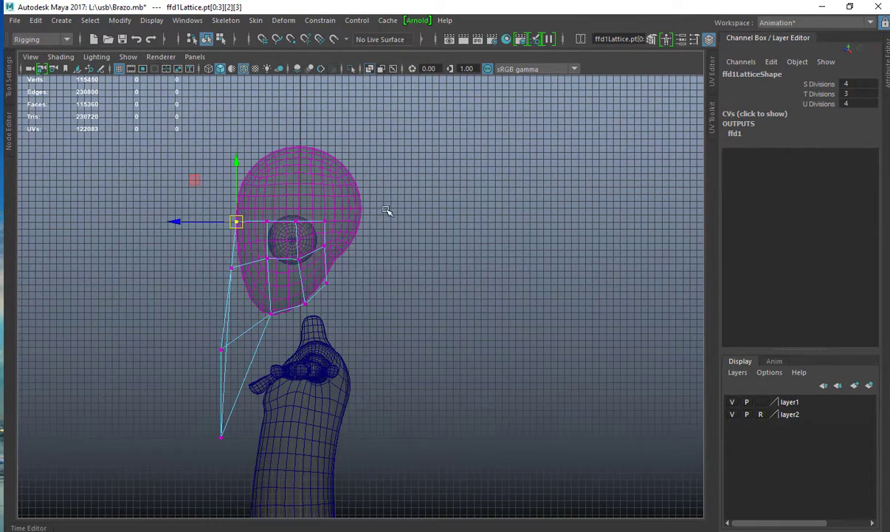
# Examine the deformed head against the body and the front sketch in the perspective and front views.
pyautogui.click(424, 185)
pyautogui.click(312, 183)
pyautogui.press('space')
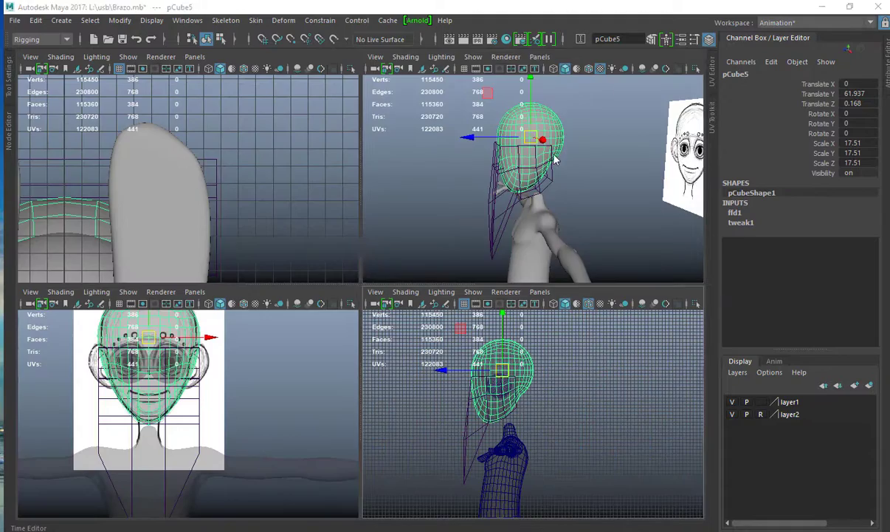
pyautogui.press('space')
pyautogui.click(397, 152)
pyautogui.keyDown('alt'); pyautogui.moveTo(398, 153); pyautogui.dragTo(369, 285); pyautogui.keyUp('alt')
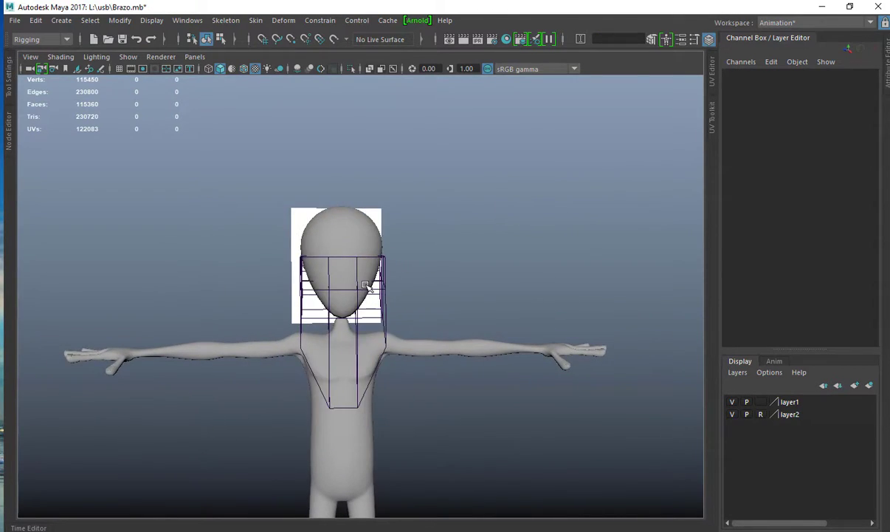
pyautogui.press('space')
pyautogui.press('space')
pyautogui.scroll(2, 343, 288)
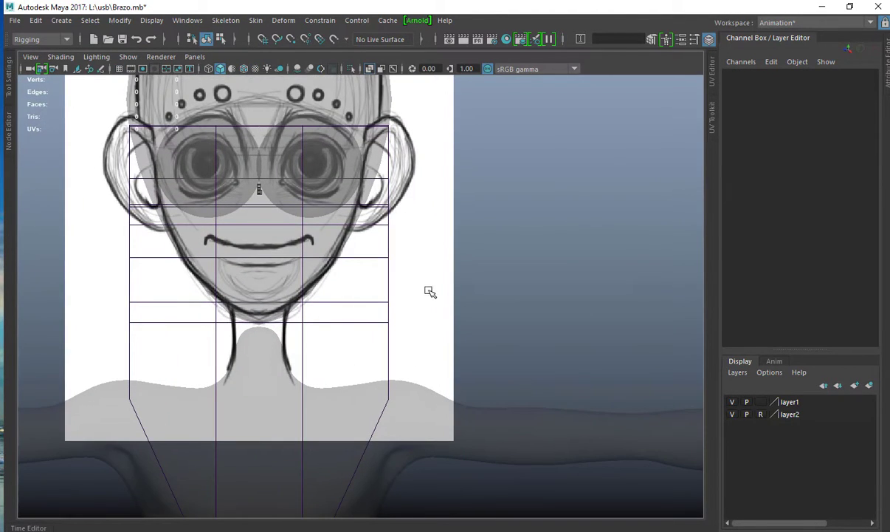
# Raise the two central bottom lattice points in the front view to fit the chin to the sketch, then clear the selection.
pyautogui.click(385, 280)
pyautogui.moveTo(561, 255); pyautogui.dragTo(480, 257, button='right')
pyautogui.scroll(-2, 367, 324)
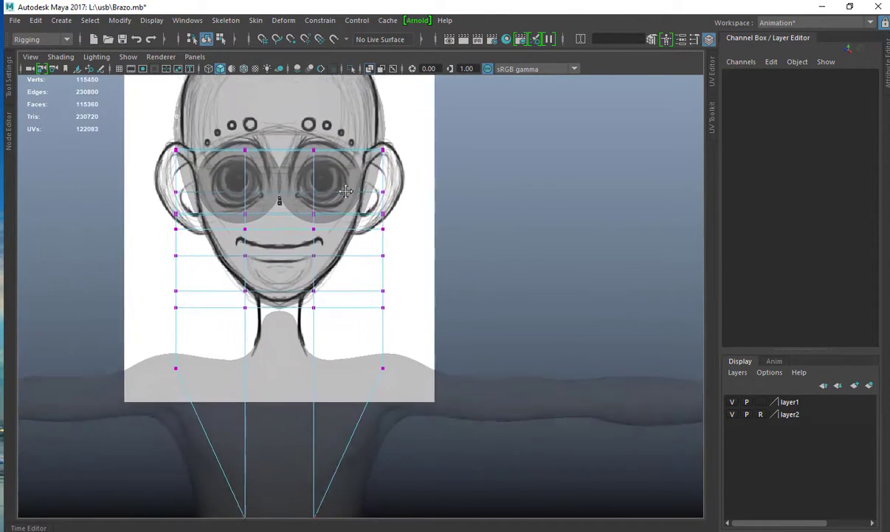
pyautogui.keyDown('alt'); pyautogui.moveTo(367, 325); pyautogui.dragTo(379, 232, button='middle'); pyautogui.keyUp('alt')
pyautogui.moveTo(173, 399); pyautogui.dragTo(403, 470)
pyautogui.moveTo(293, 367); pyautogui.dragTo(310, 320)
pyautogui.keyDown('alt'); pyautogui.moveTo(408, 304); pyautogui.dragTo(392, 443, button='middle'); pyautogui.keyUp('alt')
pyautogui.scroll(-1, 392, 443)
pyautogui.click(573, 253)
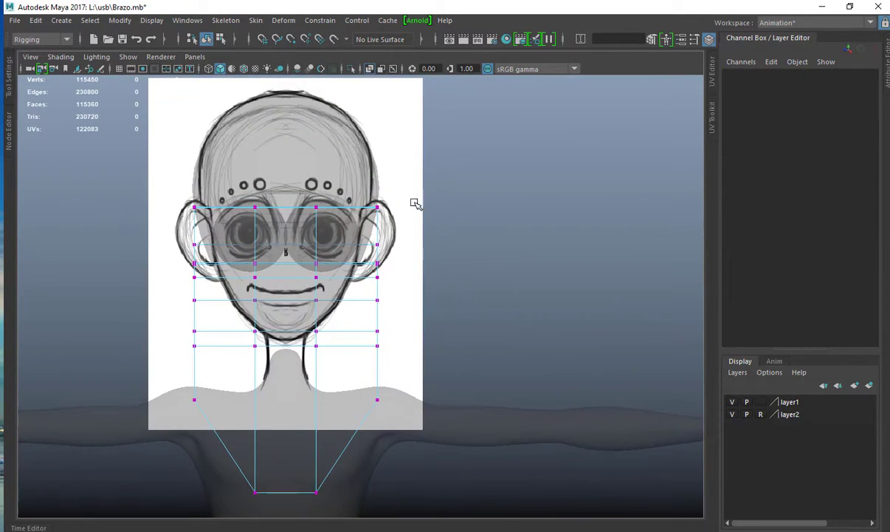
# Select the head mesh and delete its construction history, baking in the lattice deformation.
pyautogui.moveTo(352, 189); pyautogui.dragTo(378, 212)
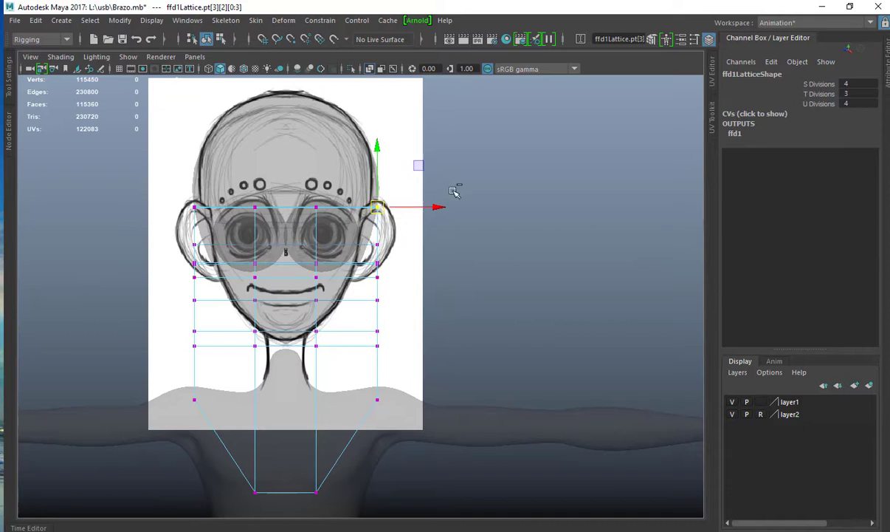
pyautogui.click(331, 170)
pyautogui.click(334, 170)
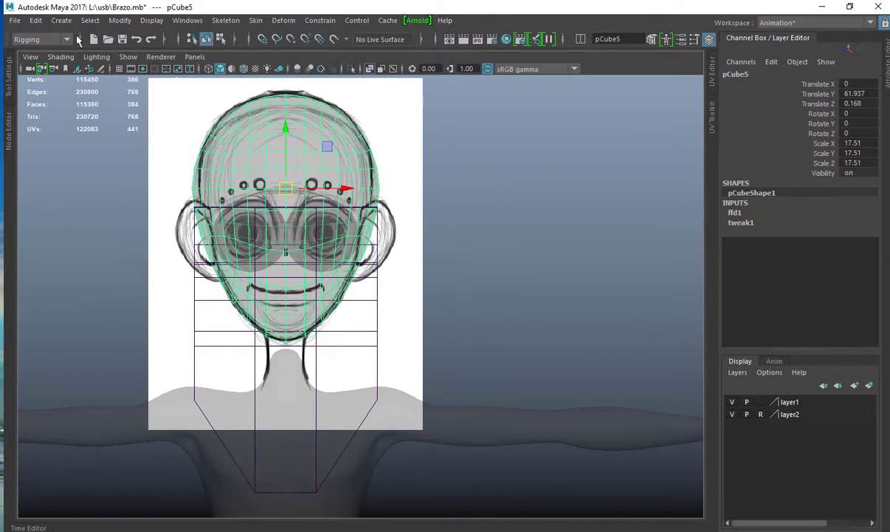
pyautogui.click(36, 20)
pyautogui.moveTo(166, 161)
pyautogui.click(234, 169)
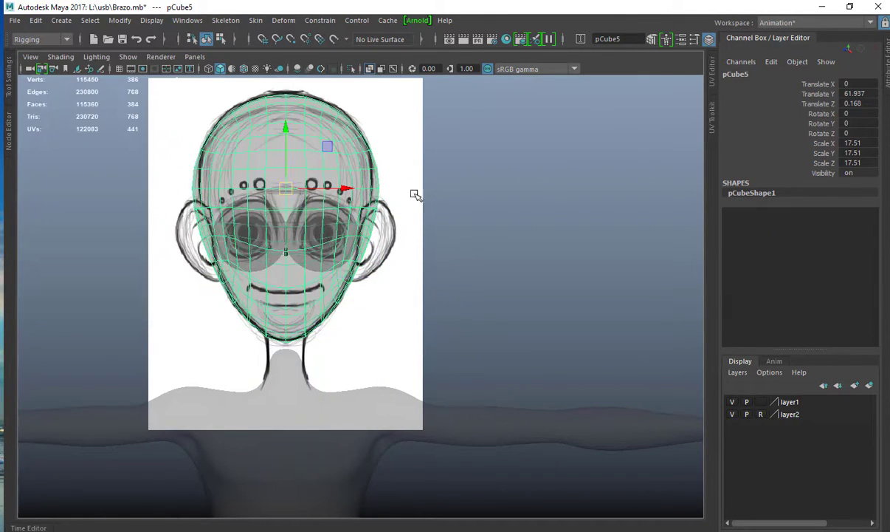
# Examine the reshaped head from the front and sides in the perspective view.
pyautogui.click(416, 183)
pyautogui.press('space')
pyautogui.press('space')
pyautogui.keyDown('alt'); pyautogui.moveTo(491, 171); pyautogui.dragTo(361, 223); pyautogui.keyUp('alt')
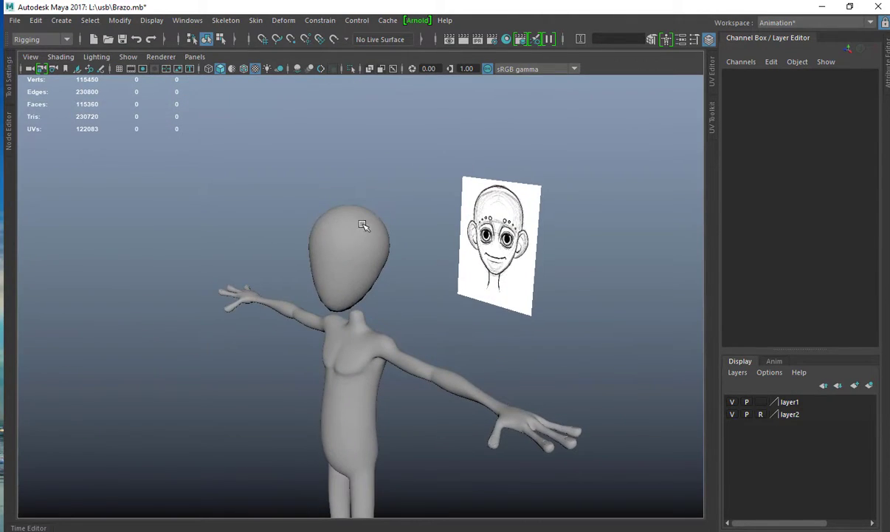
pyautogui.click(362, 224)
pyautogui.keyDown('alt'); pyautogui.moveTo(362, 224); pyautogui.dragTo(414, 222, button='right'); pyautogui.keyUp('alt')
pyautogui.keyDown('alt'); pyautogui.moveTo(414, 221); pyautogui.dragTo(361, 208); pyautogui.keyUp('alt')
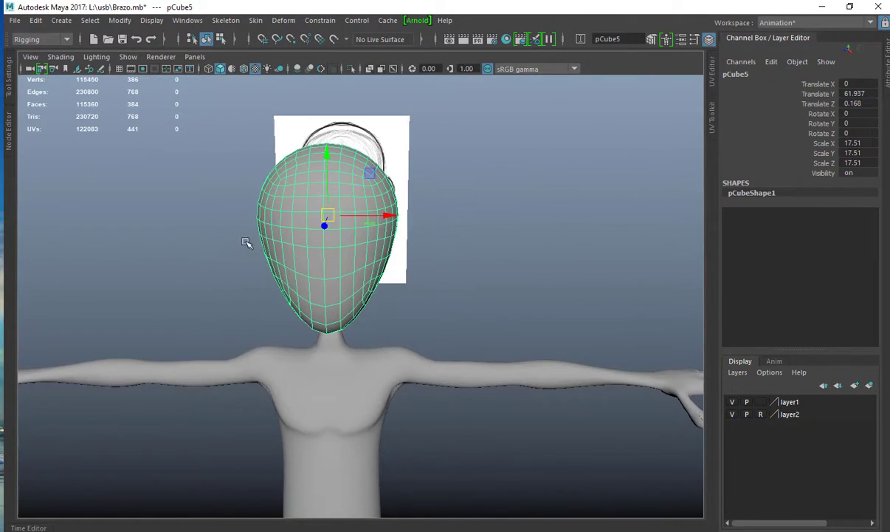
pyautogui.keyDown('alt'); pyautogui.moveTo(245, 242); pyautogui.dragTo(403, 268); pyautogui.keyUp('alt')
# Activate the Sculpt tool on the head mesh and enlarge its brush to nearly the head's width.
pyautogui.moveTo(406, 248)
pyautogui.keyDown('shift'); pyautogui.mouseDown(button='right')
pyautogui.moveTo(388, 231)
pyautogui.moveTo(349, 221)
pyautogui.mouseUp(button='right'); pyautogui.keyUp('shift')
pyautogui.keyDown('alt'); pyautogui.moveTo(377, 227); pyautogui.dragTo(358, 221); pyautogui.keyUp('alt')
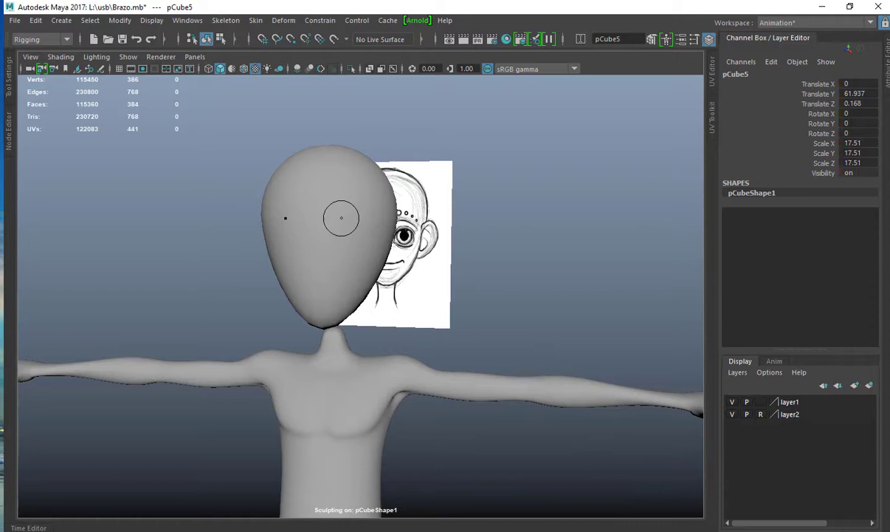
pyautogui.press('b')
pyautogui.moveTo(344, 221); pyautogui.dragTo(379, 221)
pyautogui.keyDown('shift'); pyautogui.moveTo(352, 207); pyautogui.dragTo(337, 268, button='right'); pyautogui.keyUp('shift')
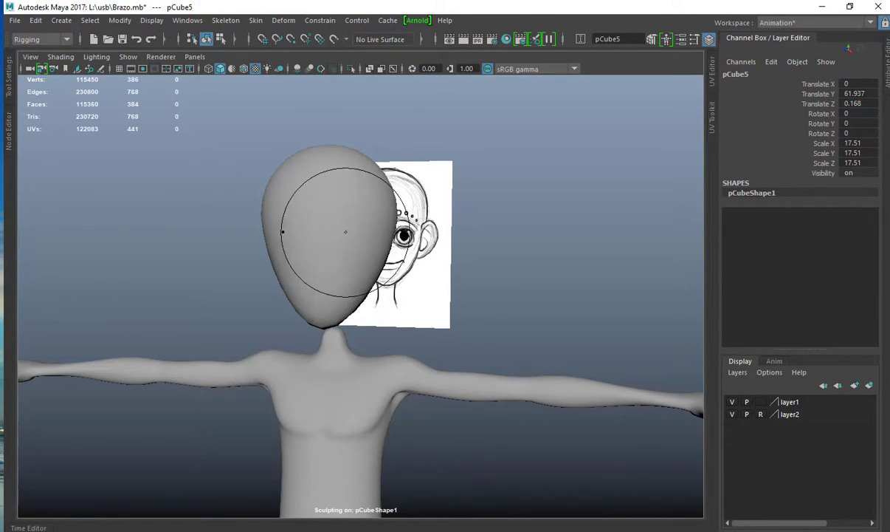
pyautogui.keyDown('shift'); pyautogui.moveTo(354, 204); pyautogui.dragTo(351, 219, button='right'); pyautogui.keyUp('shift')
# Sculpt the head's surface with the large brush, working around the face, jaw and lower back.
pyautogui.keyDown('alt'); pyautogui.moveTo(351, 218); pyautogui.dragTo(324, 218); pyautogui.keyUp('alt')
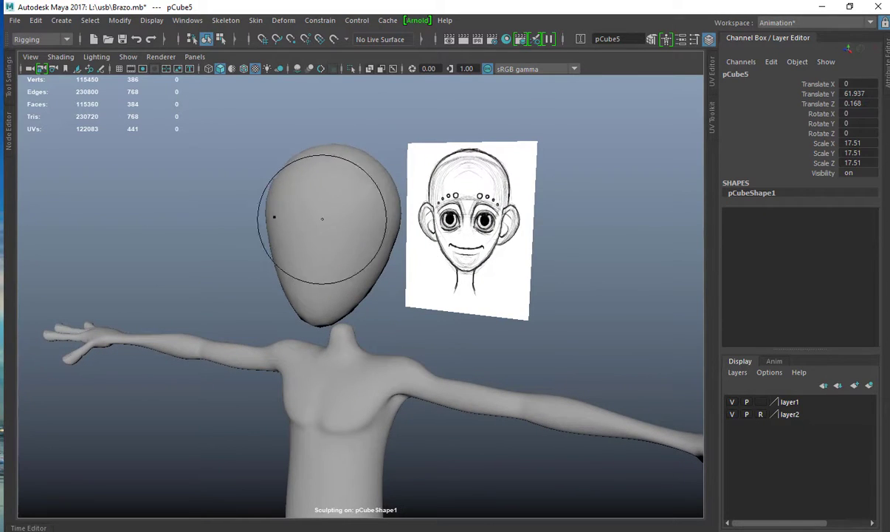
pyautogui.keyDown('shift'); pyautogui.moveTo(345, 192); pyautogui.dragTo(343, 150, button='right'); pyautogui.keyUp('shift')
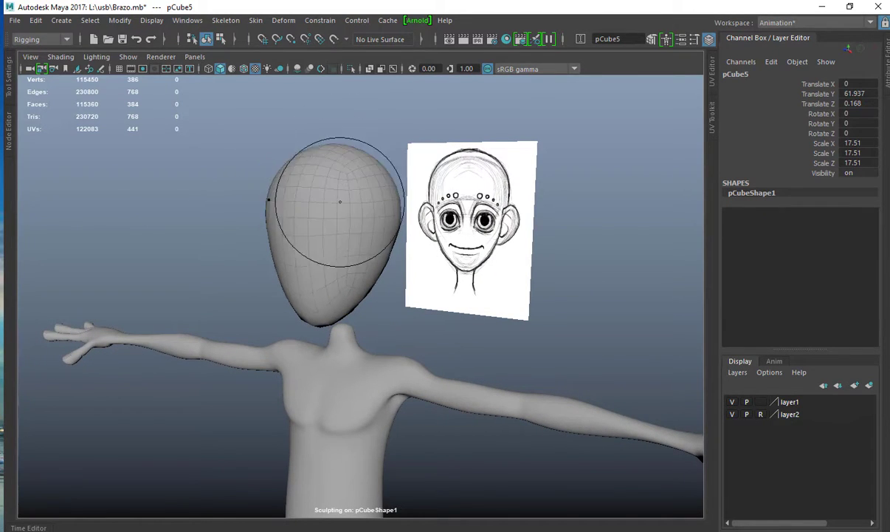
pyautogui.moveTo(324, 242)
pyautogui.mouseDown()
pyautogui.moveTo(350, 222)
pyautogui.moveTo(316, 218)
pyautogui.mouseUp()
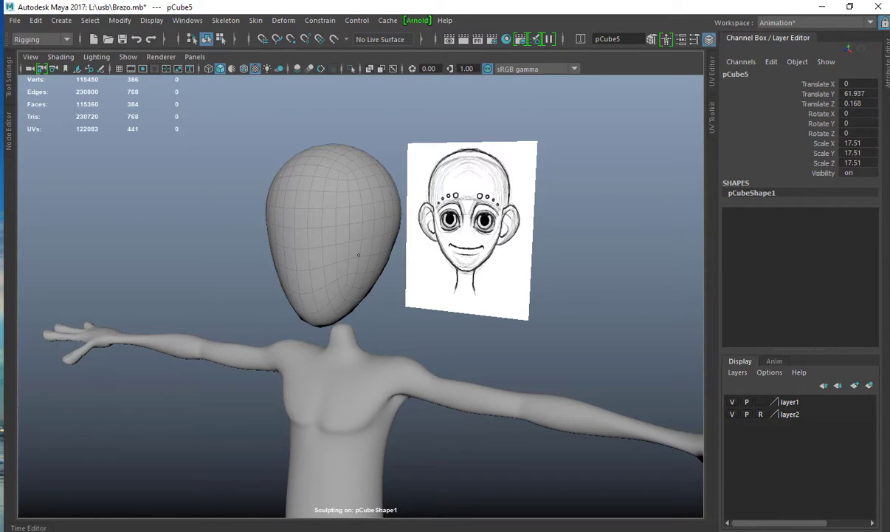
pyautogui.keyDown('alt'); pyautogui.moveTo(358, 255); pyautogui.dragTo(379, 238); pyautogui.keyUp('alt')
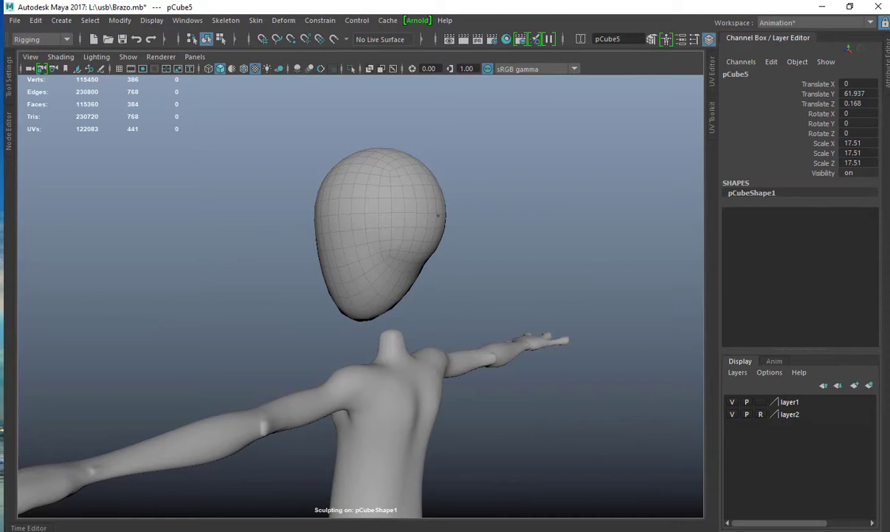
pyautogui.keyDown('alt'); pyautogui.moveTo(362, 206); pyautogui.dragTo(312, 211); pyautogui.keyUp('alt')
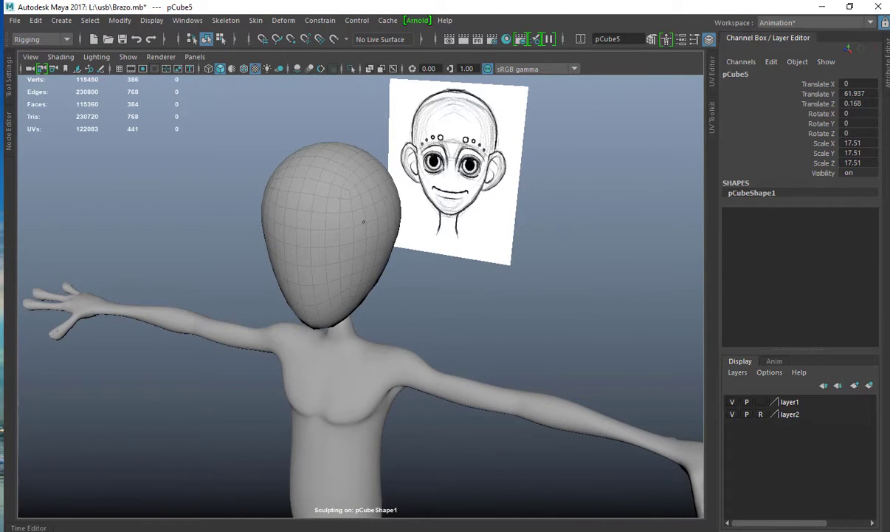
pyautogui.keyDown('alt'); pyautogui.moveTo(318, 260); pyautogui.dragTo(309, 243); pyautogui.keyUp('alt')
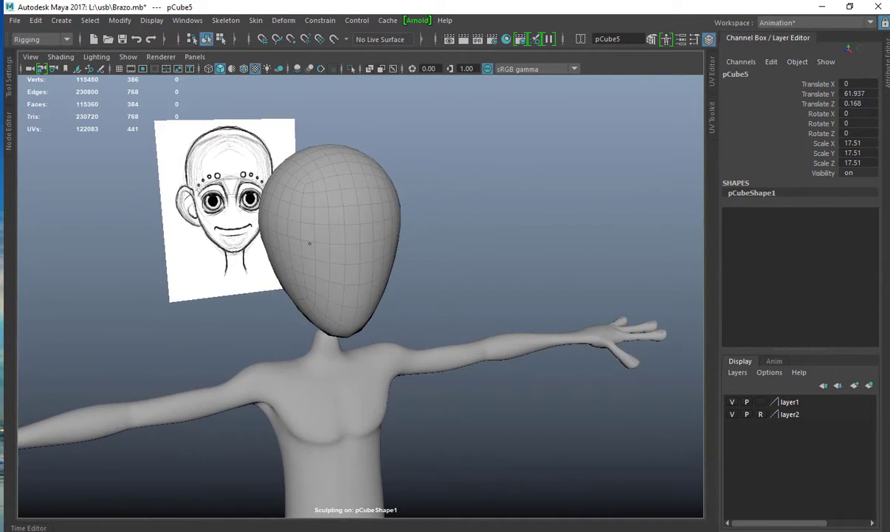
pyautogui.moveTo(309, 282)
pyautogui.keyDown('alt'); pyautogui.mouseDown()
pyautogui.moveTo(307, 241)
pyautogui.moveTo(447, 253)
pyautogui.mouseUp(); pyautogui.keyUp('alt')
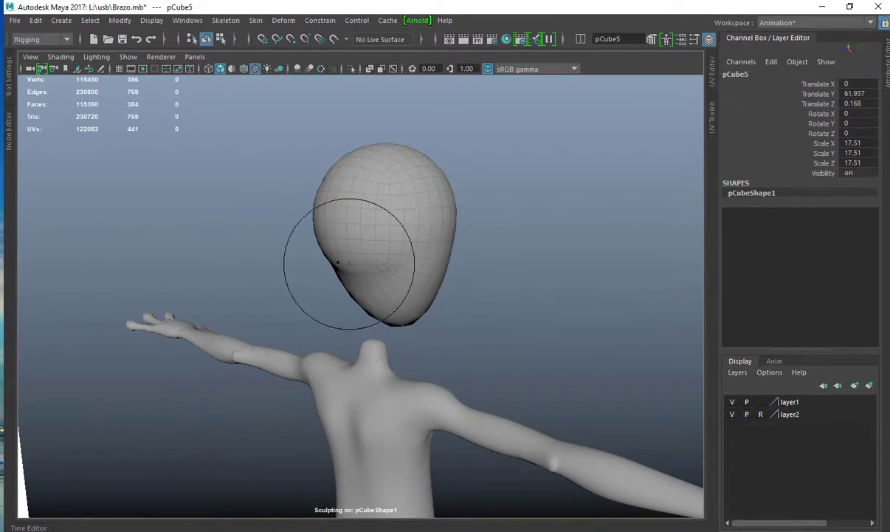
pyautogui.moveTo(349, 263)
pyautogui.keyDown('alt'); pyautogui.mouseDown()
pyautogui.moveTo(371, 235)
pyautogui.moveTo(621, 215)
pyautogui.mouseUp(); pyautogui.keyUp('alt')
pyautogui.moveTo(390, 268)
pyautogui.mouseDown()
pyautogui.moveTo(338, 248)
pyautogui.moveTo(342, 235)
pyautogui.moveTo(343, 244)
pyautogui.moveTo(457, 259)
pyautogui.moveTo(368, 209)
pyautogui.moveTo(364, 225)
pyautogui.moveTo(191, 262)
pyautogui.mouseUp()
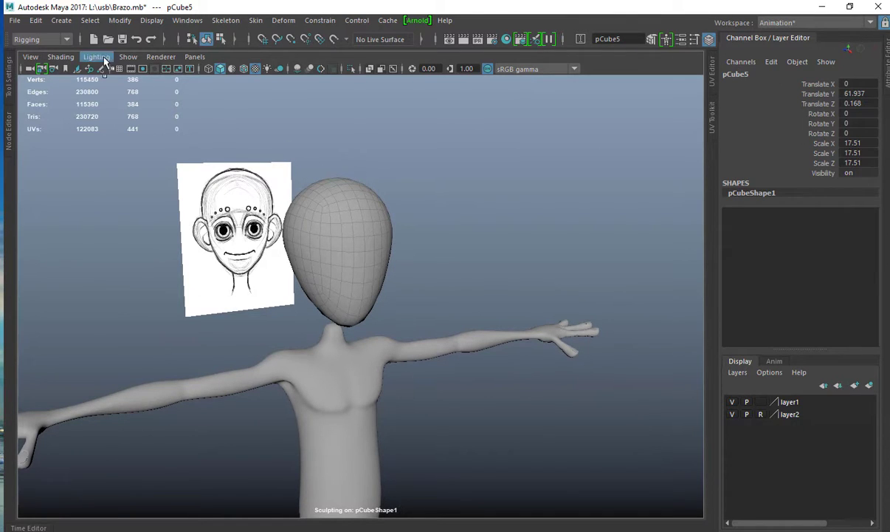
# Turn off the display of cameras in the perspective view.
pyautogui.click(130, 57)
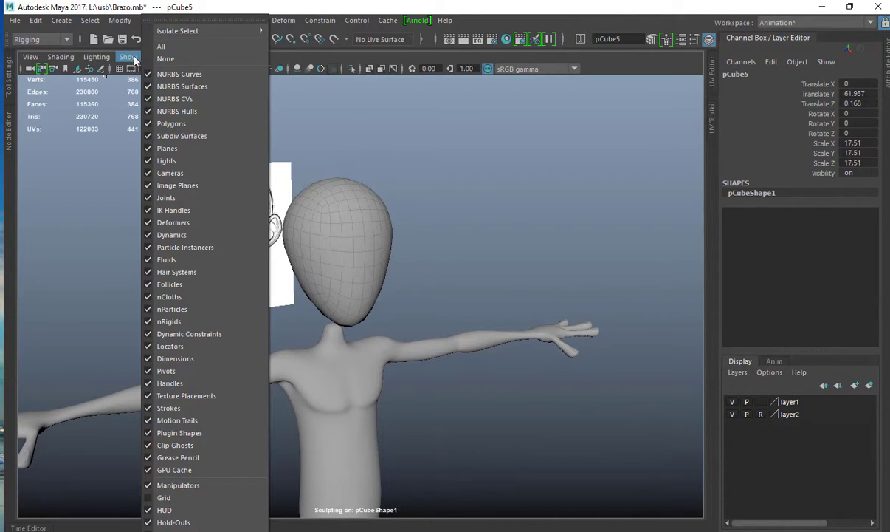
pyautogui.click(190, 173)
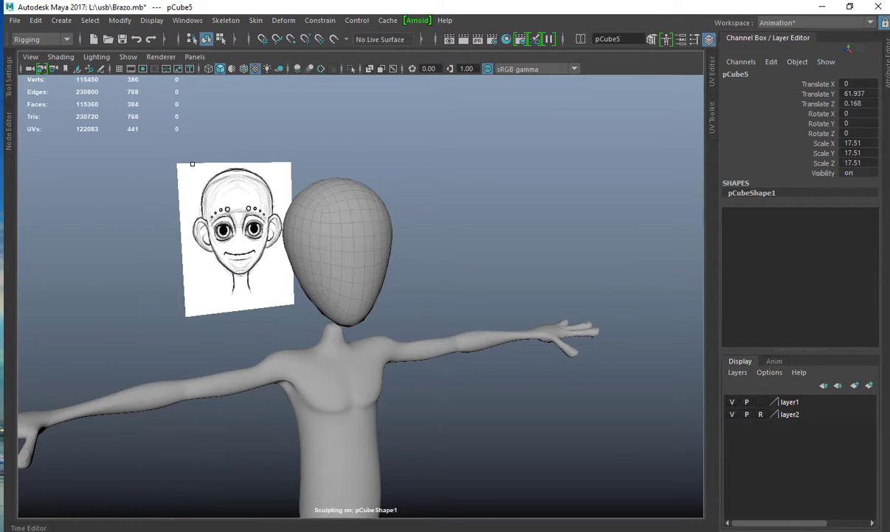
# Turn off the display of image planes in the perspective view.
pyautogui.click(135, 59)
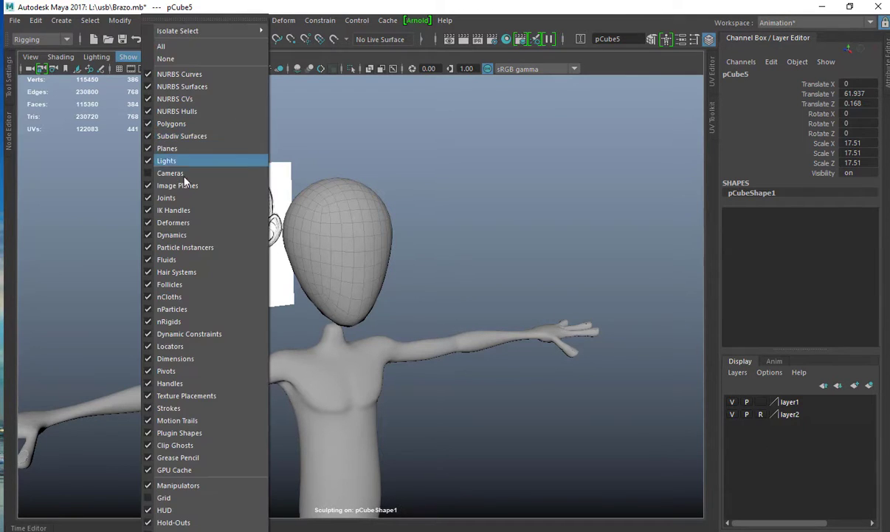
pyautogui.click(211, 174)
# Examine the sculpted head from the back, sides and front in the perspective view.
pyautogui.moveTo(389, 179)
pyautogui.keyDown('alt'); pyautogui.mouseDown()
pyautogui.moveTo(352, 186)
pyautogui.moveTo(574, 189)
pyautogui.moveTo(515, 235)
pyautogui.moveTo(403, 209)
pyautogui.moveTo(437, 217)
pyautogui.moveTo(415, 215)
pyautogui.mouseUp(); pyautogui.keyUp('alt')
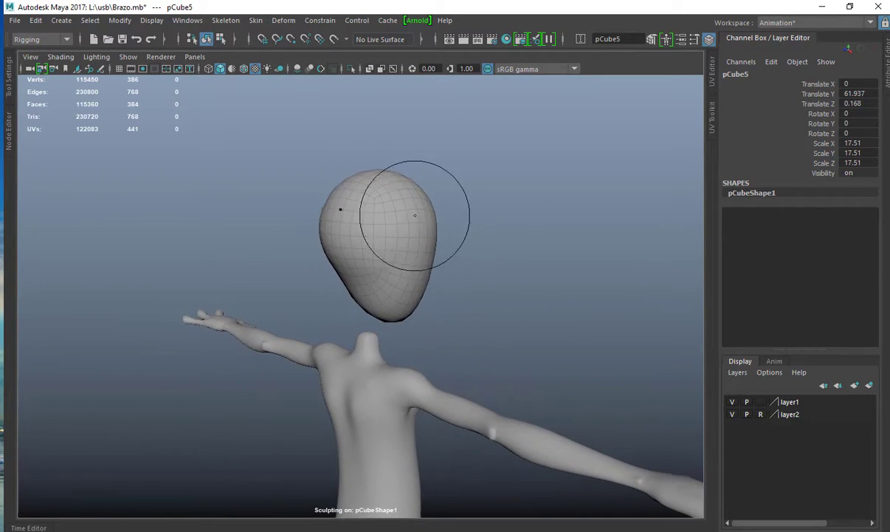
pyautogui.keyDown('alt'); pyautogui.moveTo(146, 226); pyautogui.dragTo(44, 229, button='right'); pyautogui.keyUp('alt')
pyautogui.keyDown('alt'); pyautogui.moveTo(362, 203); pyautogui.dragTo(344, 180); pyautogui.keyUp('alt')
pyautogui.keyDown('alt'); pyautogui.moveTo(344, 179); pyautogui.dragTo(489, 244, button='right'); pyautogui.keyUp('alt')
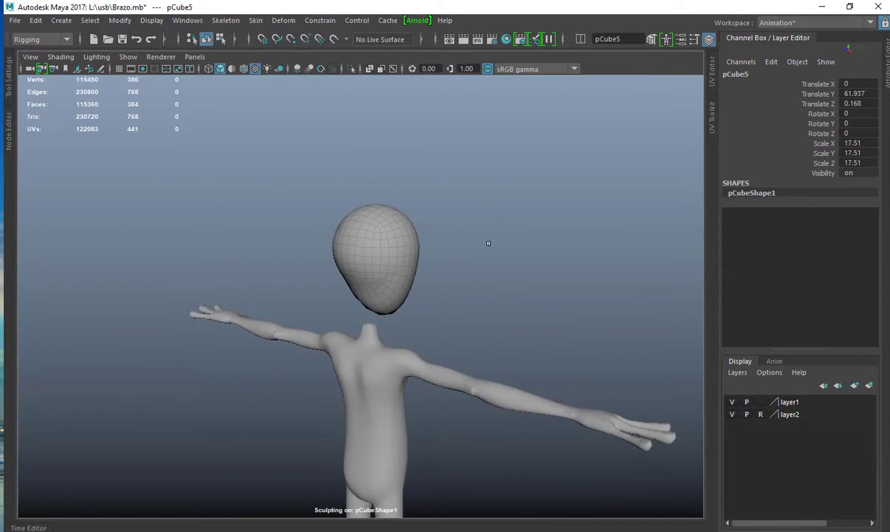
pyautogui.keyDown('alt'); pyautogui.moveTo(488, 245); pyautogui.dragTo(294, 276); pyautogui.keyUp('alt')
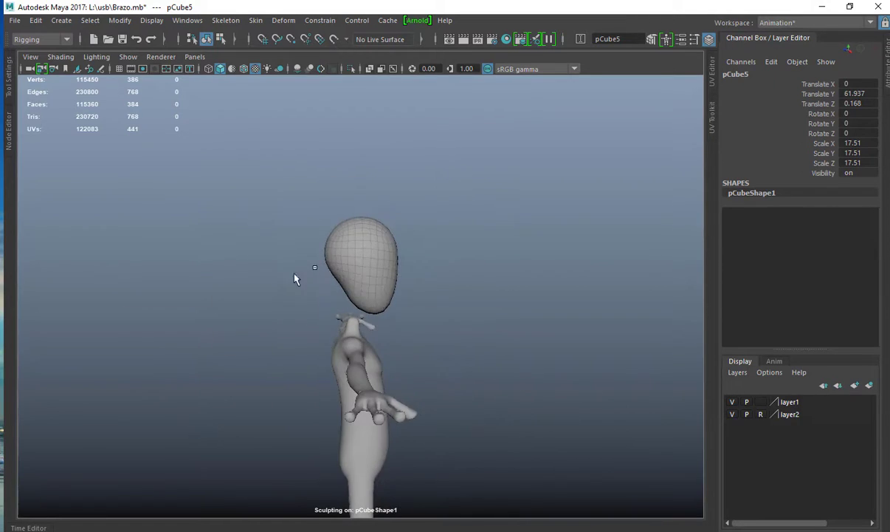
pyautogui.press('space')
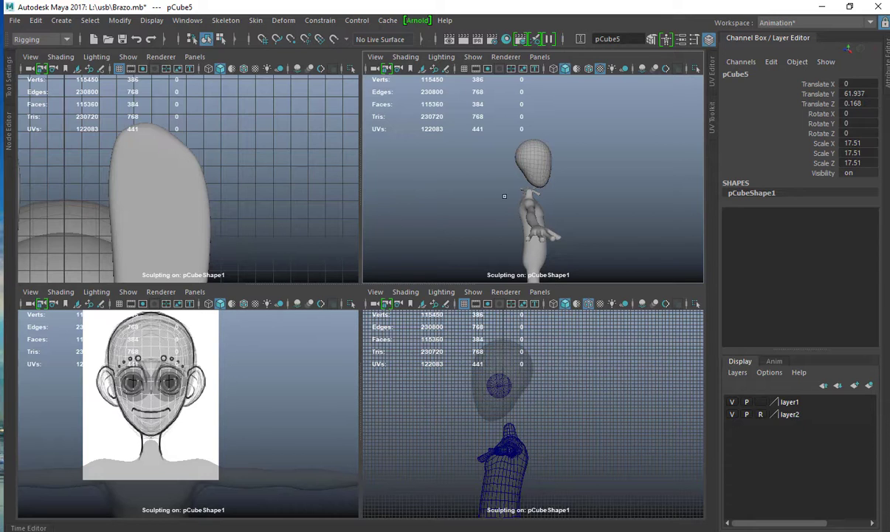
pyautogui.keyDown('alt'); pyautogui.moveTo(552, 195); pyautogui.dragTo(618, 193, button='right'); pyautogui.keyUp('alt')
pyautogui.keyDown('alt'); pyautogui.moveTo(618, 193); pyautogui.dragTo(434, 176); pyautogui.keyUp('alt')
pyautogui.press('space')
pyautogui.keyDown('alt'); pyautogui.moveTo(434, 176); pyautogui.dragTo(473, 193, button='right'); pyautogui.keyUp('alt')
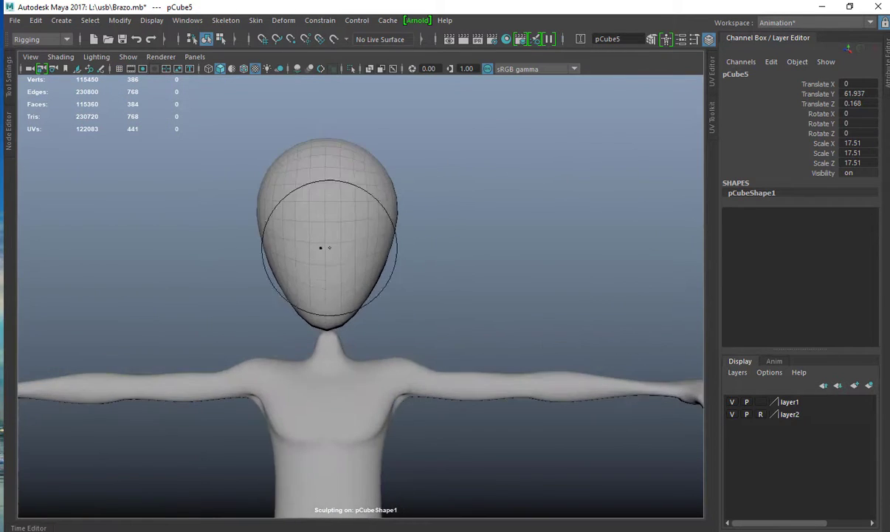
pyautogui.moveTo(304, 241)
pyautogui.keyDown('alt'); pyautogui.mouseDown()
pyautogui.moveTo(310, 225)
pyautogui.moveTo(325, 265)
pyautogui.mouseUp(); pyautogui.keyUp('alt')
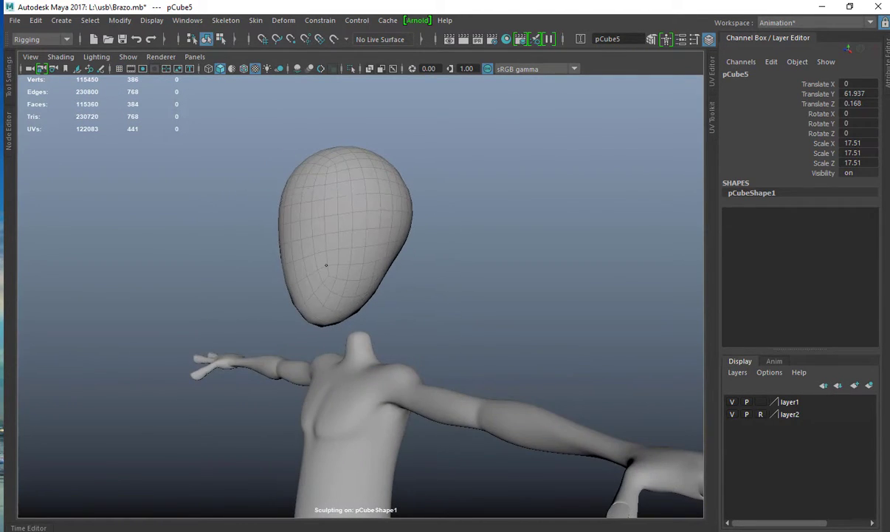
pyautogui.keyDown('alt'); pyautogui.moveTo(398, 257); pyautogui.dragTo(344, 201); pyautogui.keyUp('alt')
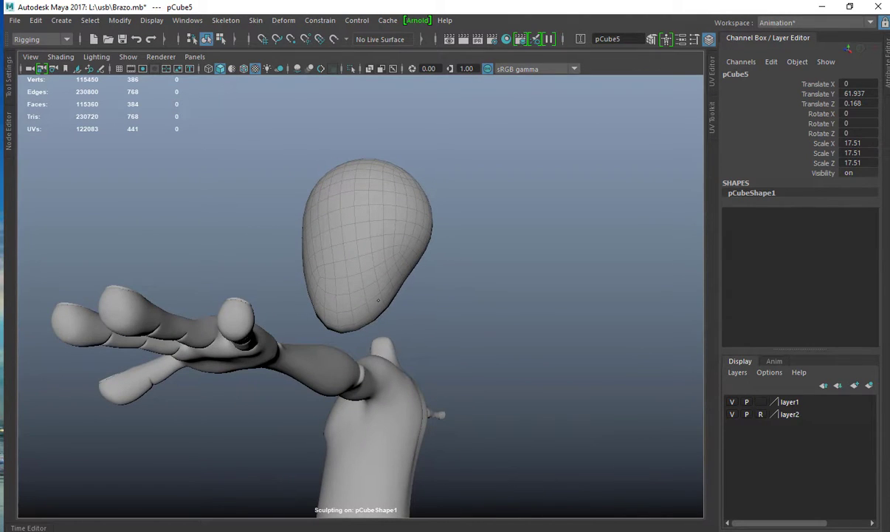
pyautogui.keyDown('alt'); pyautogui.moveTo(350, 273); pyautogui.dragTo(388, 213); pyautogui.keyUp('alt')
pyautogui.keyDown('shift'); pyautogui.moveTo(387, 213); pyautogui.dragTo(386, 168, button='right'); pyautogui.keyUp('shift')
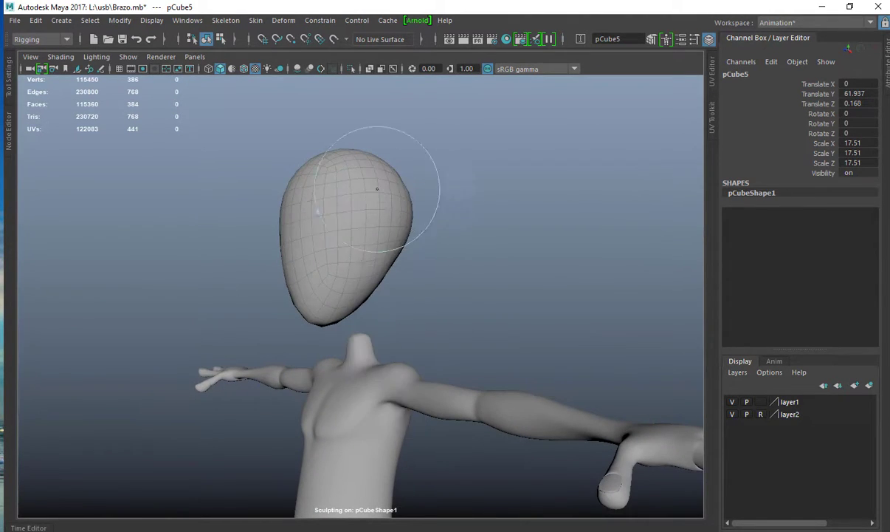
pyautogui.keyDown('alt'); pyautogui.moveTo(343, 272); pyautogui.dragTo(325, 292); pyautogui.keyUp('alt')
# Shrink the Sculpt brush and touch up the cheek and jaw outline against the sketch in the front view.
pyautogui.press('space')
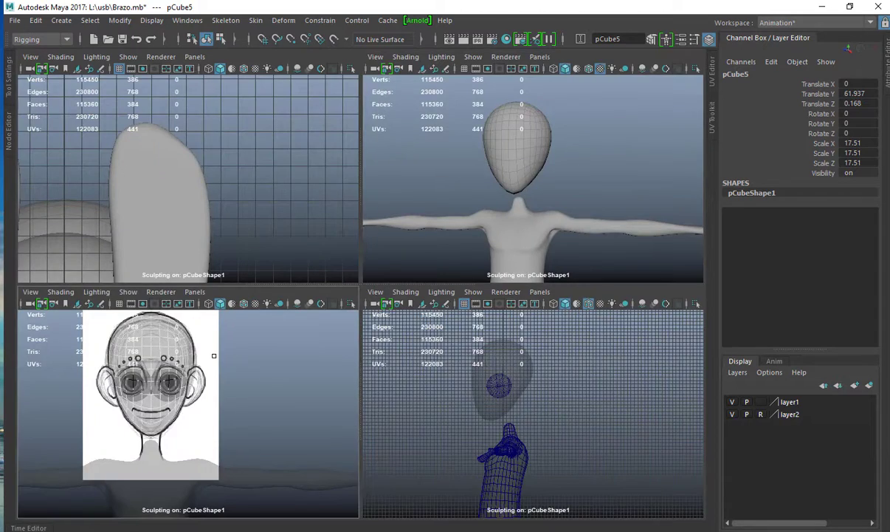
pyautogui.press('space')
pyautogui.scroll(3, 271, 313)
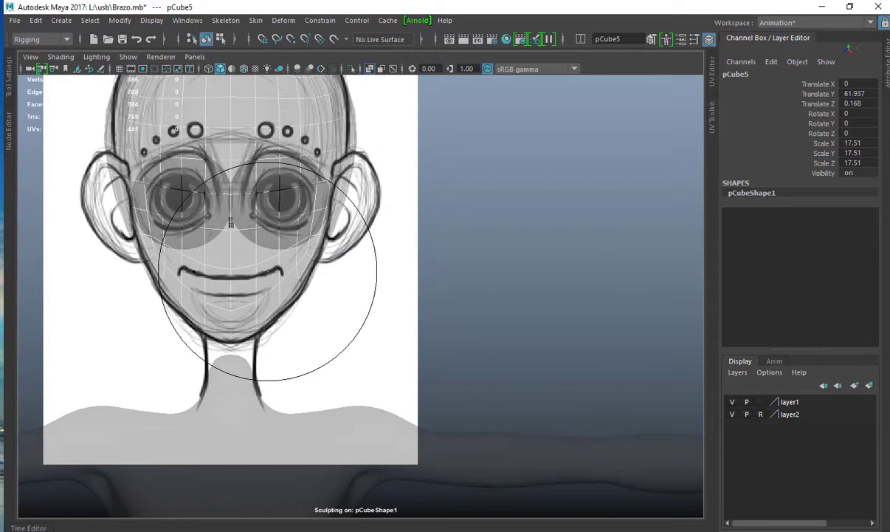
pyautogui.moveTo(280, 271)
pyautogui.mouseDown()
pyautogui.moveTo(258, 271)
pyautogui.moveTo(292, 271)
pyautogui.moveTo(299, 256)
pyautogui.mouseUp()
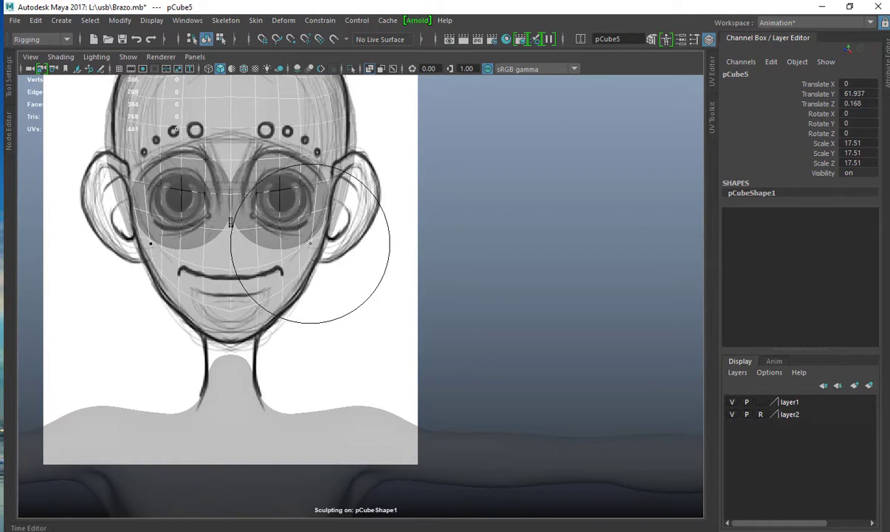
pyautogui.keyDown('alt'); pyautogui.moveTo(317, 242); pyautogui.dragTo(297, 305, button='middle'); pyautogui.keyUp('alt')
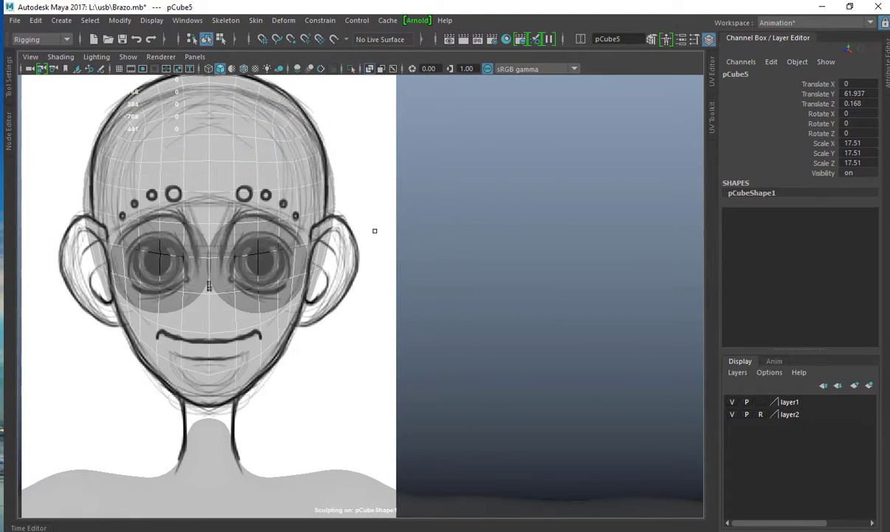
# Return to the perspective view, exit the Sculpt tool and deselect the head mesh.
pyautogui.press('space')
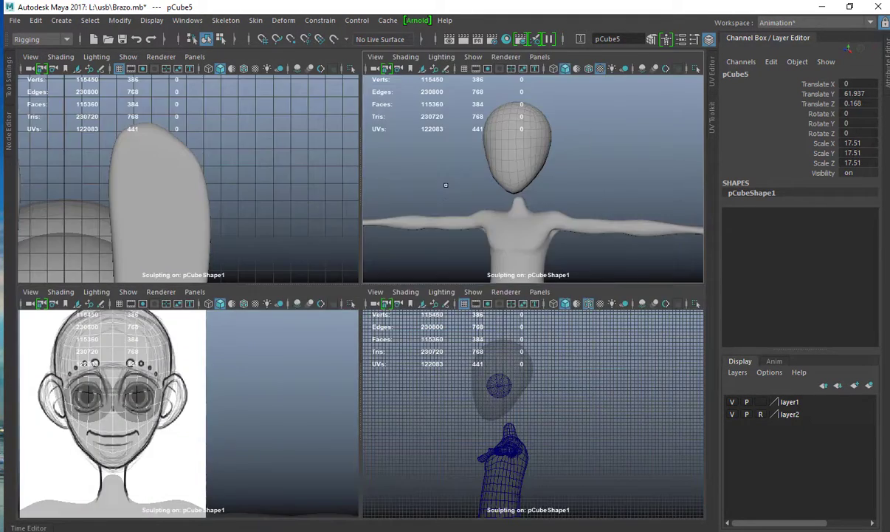
pyautogui.press('space')
pyautogui.keyDown('alt'); pyautogui.moveTo(332, 223); pyautogui.dragTo(371, 250); pyautogui.keyUp('alt')
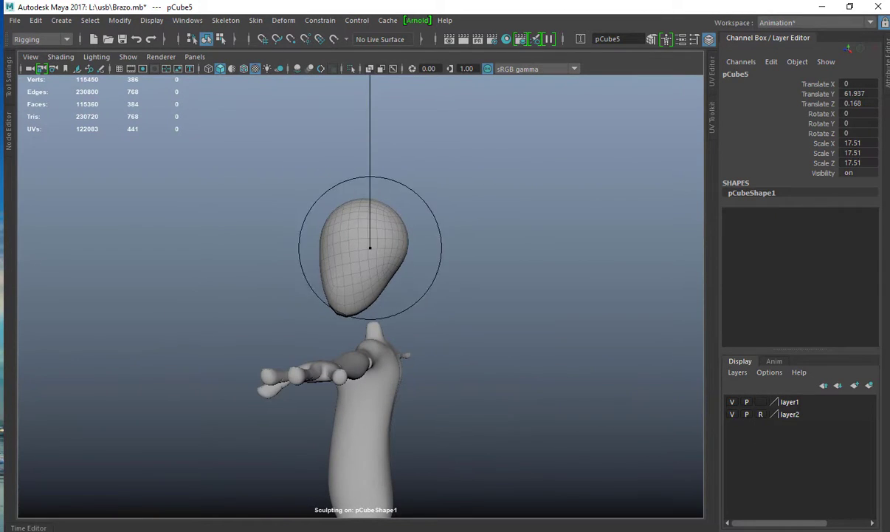
pyautogui.keyDown('alt'); pyautogui.moveTo(388, 216); pyautogui.dragTo(417, 240); pyautogui.keyUp('alt')
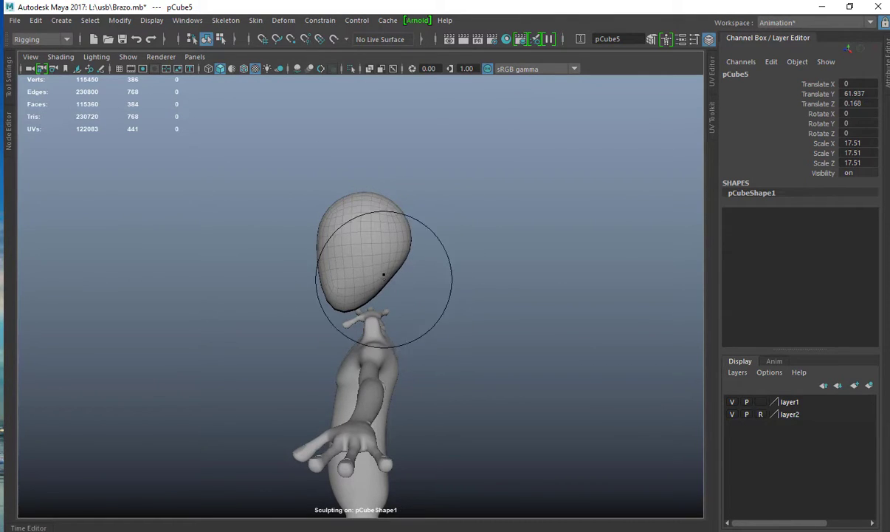
pyautogui.keyDown('alt'); pyautogui.moveTo(384, 274); pyautogui.dragTo(344, 252); pyautogui.keyUp('alt')
pyautogui.press('q')
pyautogui.click(417, 238)
# Examine the head's profile up close and its proportions against the whole body.
pyautogui.moveTo(416, 241)
pyautogui.keyDown('alt'); pyautogui.mouseDown()
pyautogui.moveTo(260, 242)
pyautogui.moveTo(312, 250)
pyautogui.moveTo(194, 253)
pyautogui.mouseUp(); pyautogui.keyUp('alt')
pyautogui.scroll(5, 261, 242)
pyautogui.scroll(5, 356, 250)
pyautogui.keyDown('alt'); pyautogui.moveTo(356, 250); pyautogui.dragTo(330, 256); pyautogui.keyUp('alt')
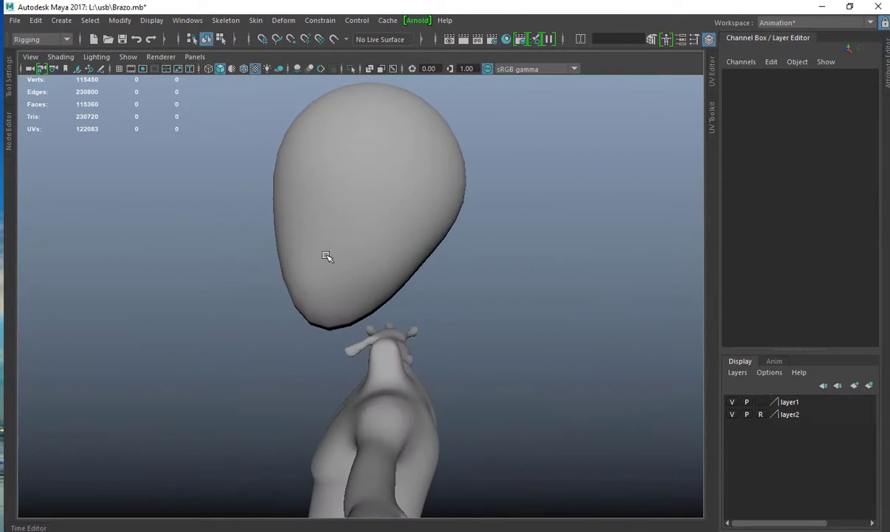
pyautogui.click(330, 179)
pyautogui.scroll(-4, 464, 211)
pyautogui.keyDown('alt'); pyautogui.moveTo(431, 233); pyautogui.dragTo(601, 245); pyautogui.keyUp('alt')
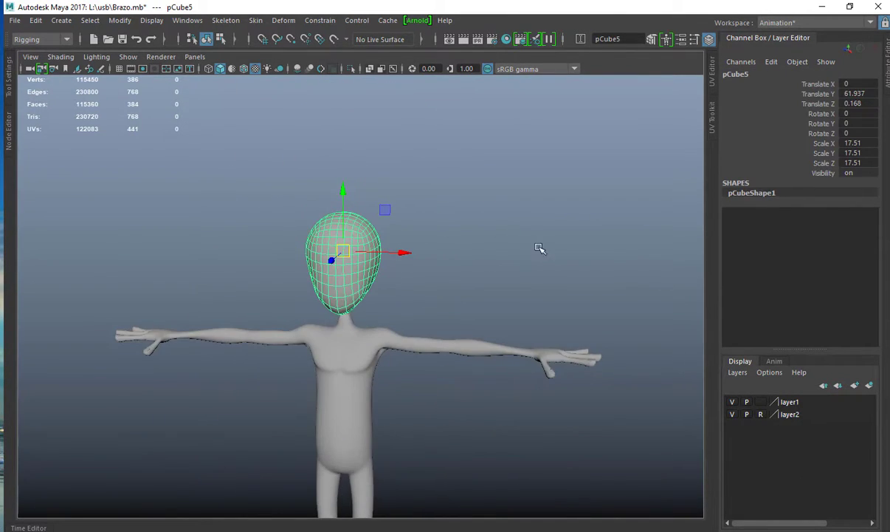
pyautogui.click(540, 249)
pyautogui.scroll(-5, 531, 248)
pyautogui.keyDown('alt'); pyautogui.moveTo(307, 230); pyautogui.dragTo(292, 170, button='middle'); pyautogui.keyUp('alt')
pyautogui.keyDown('alt'); pyautogui.moveTo(273, 222); pyautogui.dragTo(403, 250); pyautogui.keyUp('alt')
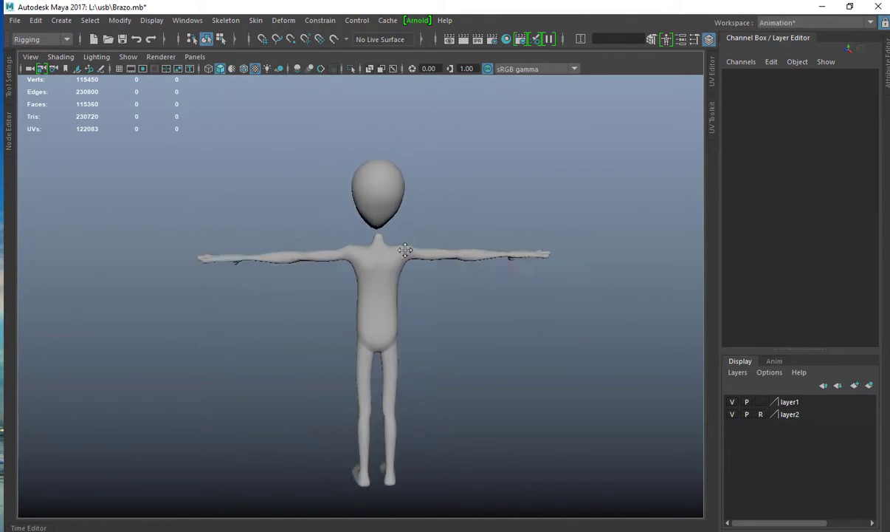
# Delete the ring of faces around the top of the body's neck so that the neck is left open.
pyautogui.scroll(5, 308, 245)
pyautogui.click(327, 249)
pyautogui.scroll(8, 327, 249)
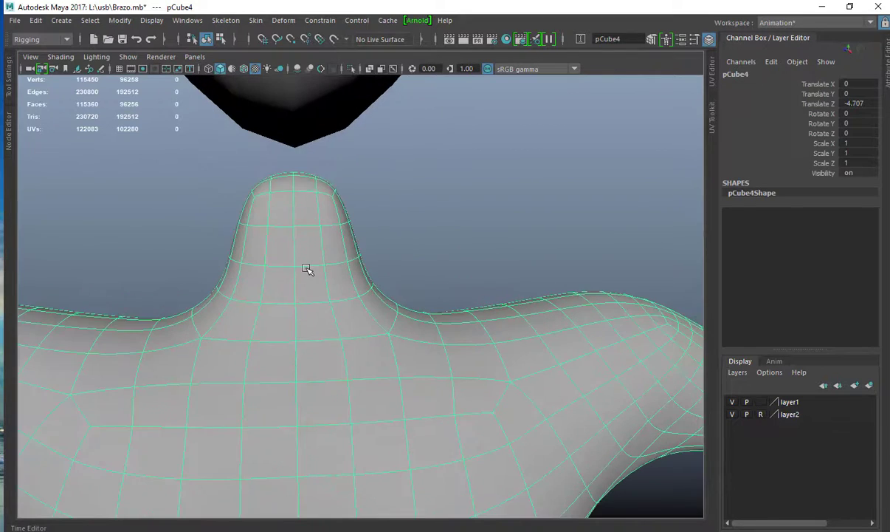
pyautogui.scroll(3, 301, 256)
pyautogui.moveTo(308, 224); pyautogui.dragTo(307, 193, button='right')
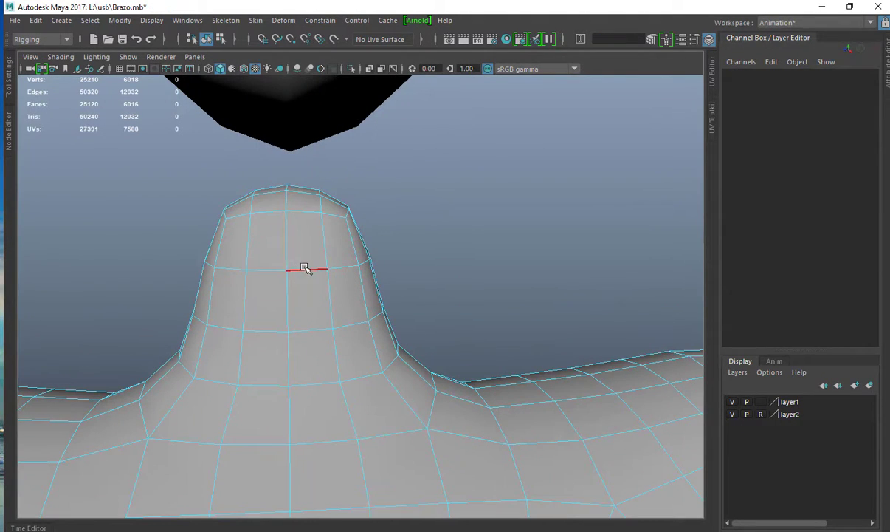
pyautogui.doubleClick(304, 271)
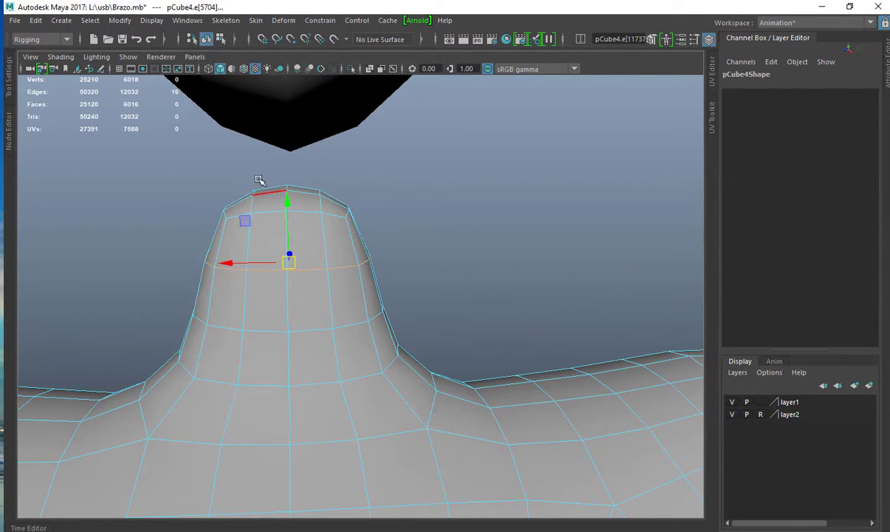
pyautogui.keyDown('alt'); pyautogui.moveTo(313, 224); pyautogui.dragTo(314, 256); pyautogui.keyUp('alt')
pyautogui.moveTo(315, 256); pyautogui.dragTo(341, 303, button='right')
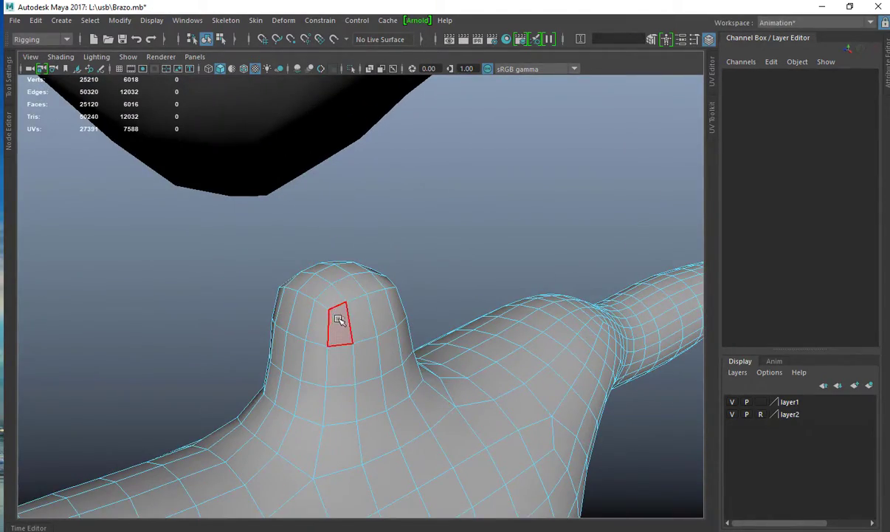
pyautogui.click(337, 315)
pyautogui.keyDown('shift'); pyautogui.doubleClick(316, 313); pyautogui.keyUp('shift')
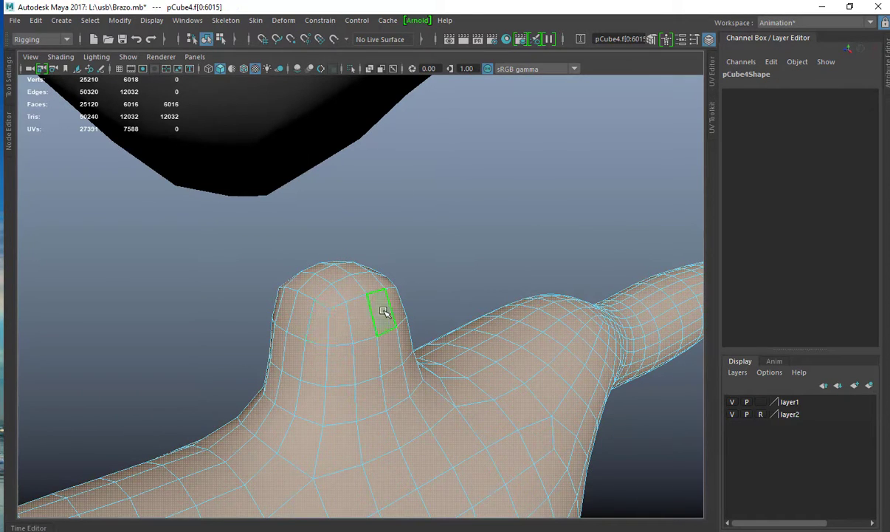
pyautogui.click(367, 316)
pyautogui.keyDown('shift'); pyautogui.doubleClick(359, 336); pyautogui.keyUp('shift')
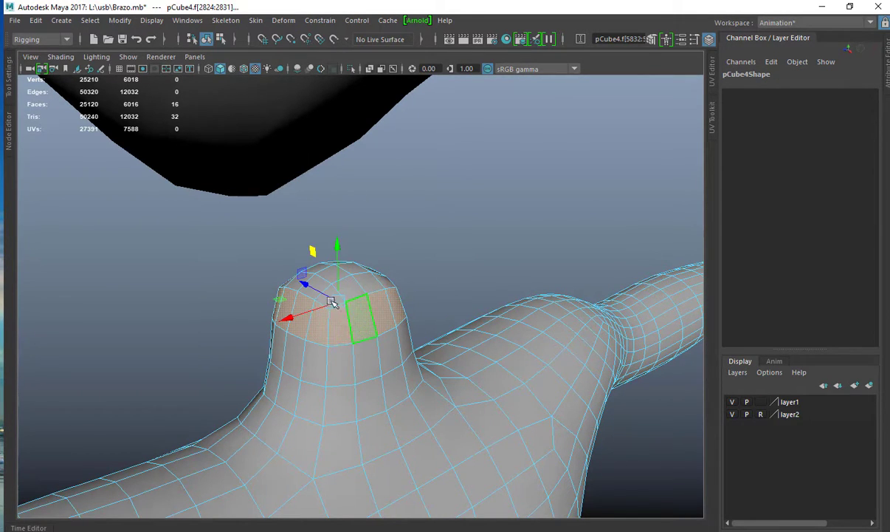
pyautogui.press('Delete')
# Delete a block of four by four faces from the lower back of the head to make an opening for the neck.
pyautogui.click(292, 178)
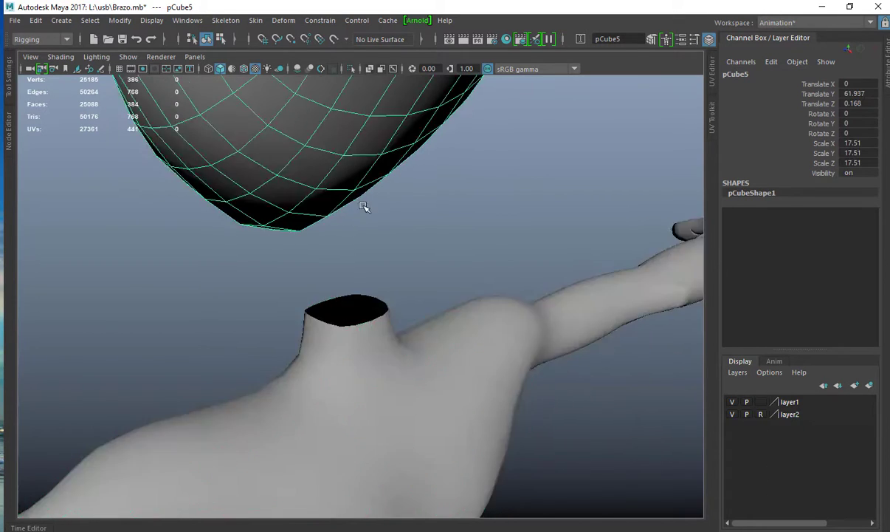
pyautogui.moveTo(364, 207)
pyautogui.keyDown('alt'); pyautogui.mouseDown()
pyautogui.moveTo(333, 205)
pyautogui.moveTo(364, 208)
pyautogui.mouseUp(); pyautogui.keyUp('alt')
pyautogui.moveTo(305, 173); pyautogui.dragTo(316, 235, button='right')
pyautogui.click(302, 140)
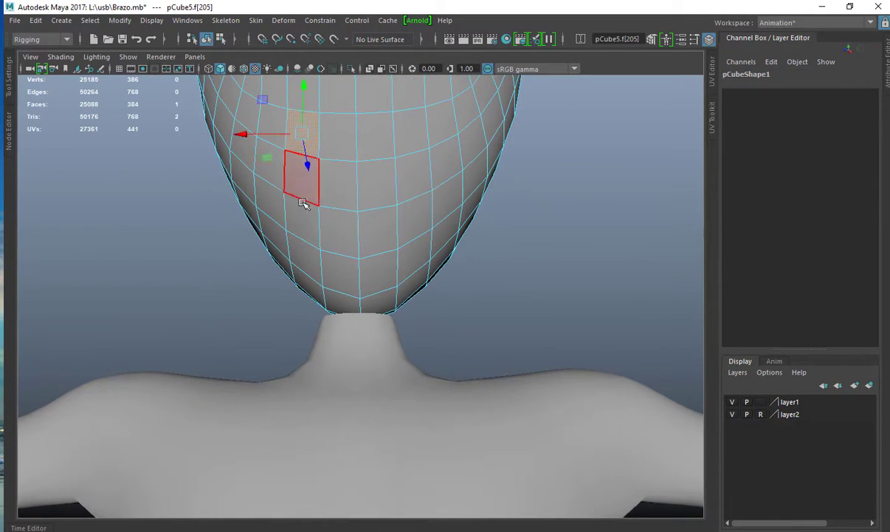
pyautogui.keyDown('shift'); pyautogui.click(304, 192); pyautogui.keyUp('shift')
pyautogui.keyDown('shift'); pyautogui.click(305, 227); pyautogui.keyUp('shift')
pyautogui.keyDown('shift'); pyautogui.click(348, 232); pyautogui.keyUp('shift')
pyautogui.keyDown('shift'); pyautogui.click(347, 183); pyautogui.keyUp('shift')
pyautogui.keyDown('shift'); pyautogui.click(348, 143); pyautogui.keyUp('shift')
pyautogui.keyDown('shift'); pyautogui.click(377, 140); pyautogui.keyUp('shift')
pyautogui.keyDown('shift'); pyautogui.click(385, 183); pyautogui.keyUp('shift')
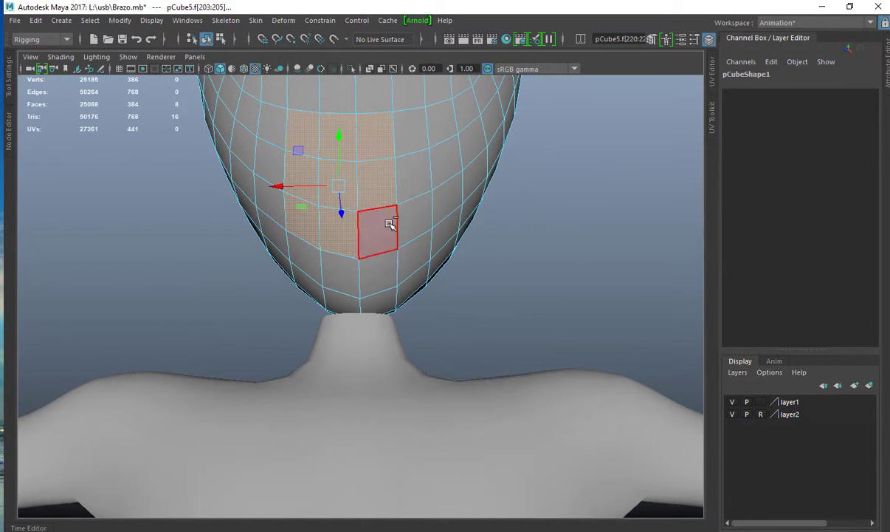
pyautogui.keyDown('shift'); pyautogui.click(390, 224); pyautogui.keyUp('shift')
pyautogui.keyDown('shift'); pyautogui.click(412, 215); pyautogui.keyUp('shift')
pyautogui.keyDown('shift'); pyautogui.click(414, 170); pyautogui.keyUp('shift')
pyautogui.keyDown('shift'); pyautogui.click(410, 140); pyautogui.keyUp('shift')
pyautogui.keyDown('alt'); pyautogui.moveTo(377, 164); pyautogui.dragTo(491, 204); pyautogui.keyUp('alt')
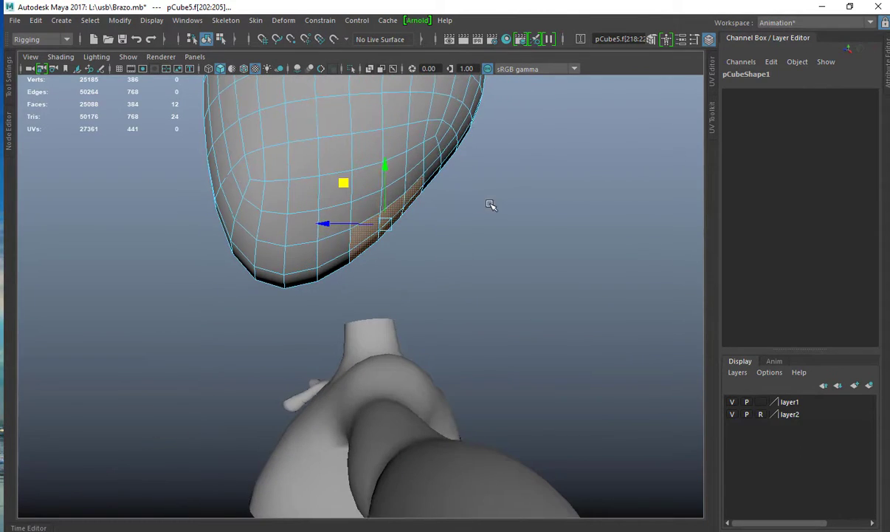
pyautogui.keyDown('shift'); pyautogui.click(333, 242); pyautogui.keyUp('shift')
pyautogui.keyDown('shift'); pyautogui.click(330, 265); pyautogui.keyUp('shift')
pyautogui.keyDown('alt'); pyautogui.moveTo(332, 260); pyautogui.dragTo(502, 195); pyautogui.keyUp('alt')
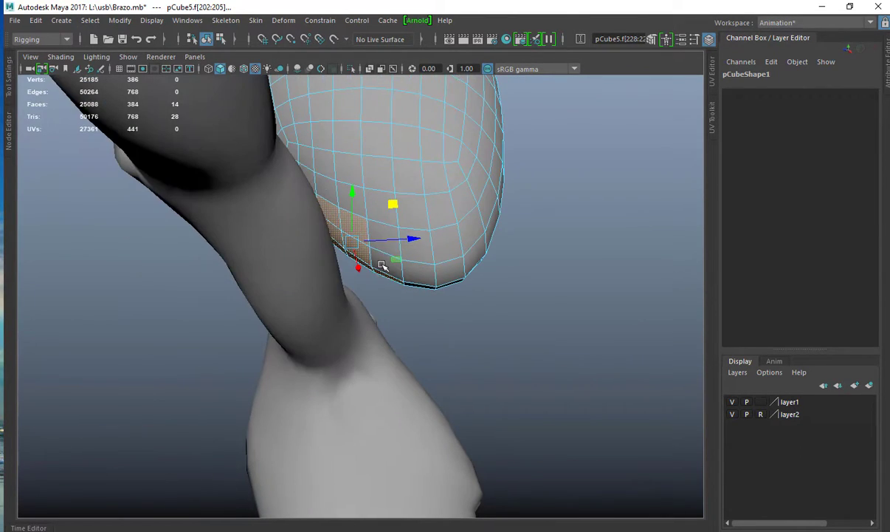
pyautogui.keyDown('shift'); pyautogui.click(392, 274); pyautogui.keyUp('shift')
pyautogui.keyDown('shift'); pyautogui.click(381, 236); pyautogui.keyUp('shift')
pyautogui.keyDown('alt'); pyautogui.moveTo(447, 197); pyautogui.dragTo(731, 165); pyautogui.keyUp('alt')
pyautogui.press('Delete')
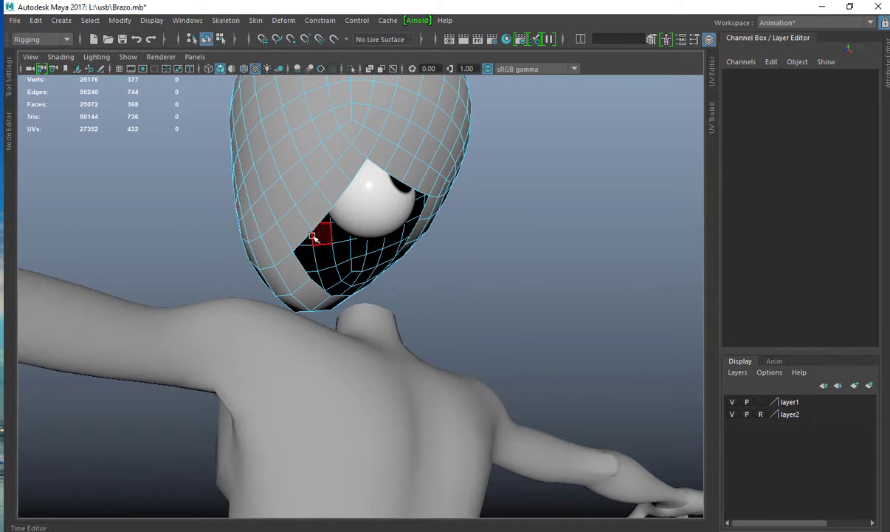
# Select the head and the body and combine them into a single mesh.
pyautogui.doubleClick(305, 240)
pyautogui.keyDown('alt'); pyautogui.moveTo(282, 199); pyautogui.dragTo(364, 303); pyautogui.keyUp('alt')
pyautogui.scroll(-3, 287, 193)
pyautogui.click(530, 177)
pyautogui.scroll(-5, 289, 244)
pyautogui.press('space')
pyautogui.click(174, 336)
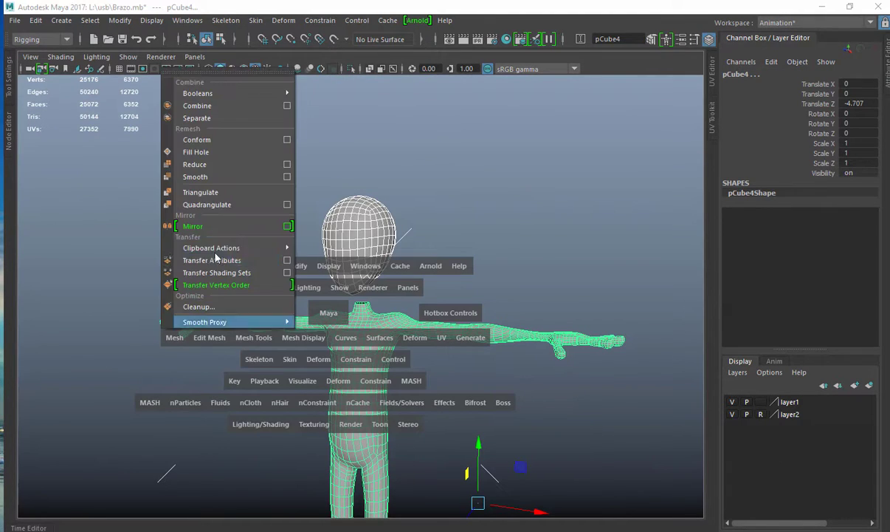
pyautogui.click(223, 108)
pyautogui.click(476, 172)
# Move all the faces of the head part slightly forward in the side view, toward the front of the body.
pyautogui.keyDown('alt'); pyautogui.moveTo(466, 173); pyautogui.dragTo(373, 239); pyautogui.keyUp('alt')
pyautogui.scroll(-4, 175, 193)
pyautogui.scroll(4, 374, 239)
pyautogui.keyDown('alt'); pyautogui.moveTo(410, 275); pyautogui.dragTo(390, 201); pyautogui.keyUp('alt')
pyautogui.scroll(6, 390, 207)
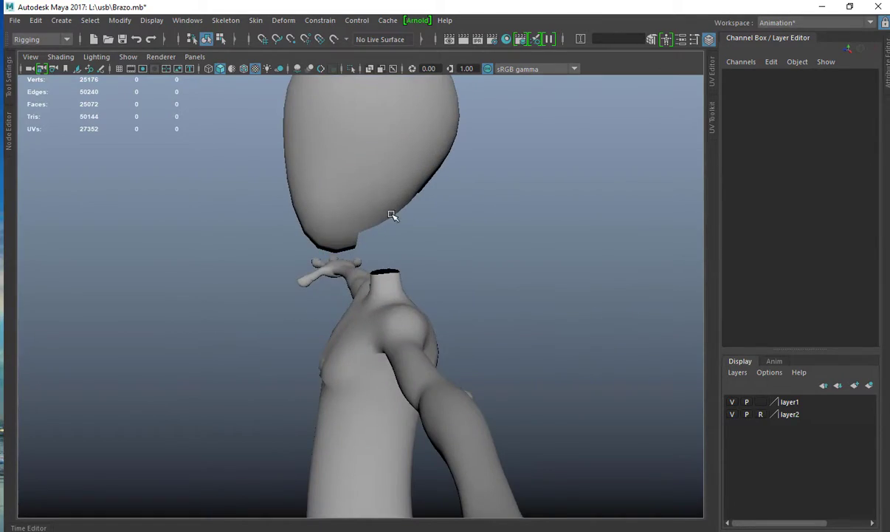
pyautogui.press('space')
pyautogui.press('space')
pyautogui.keyDown('alt'); pyautogui.moveTo(316, 256); pyautogui.dragTo(326, 227, button='middle'); pyautogui.keyUp('alt')
pyautogui.scroll(-2, 374, 226)
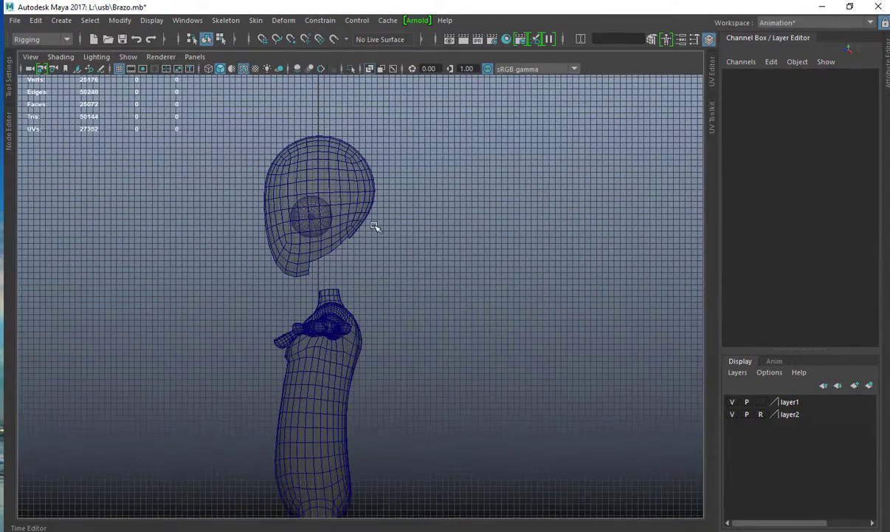
pyautogui.click(361, 223)
pyautogui.press('F11')
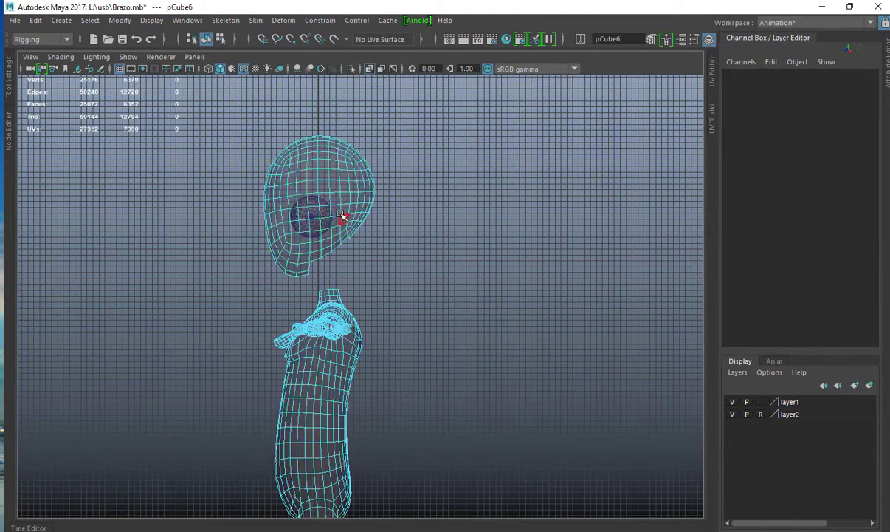
pyautogui.click(354, 212)
pyautogui.moveTo(262, 208); pyautogui.dragTo(252, 207)
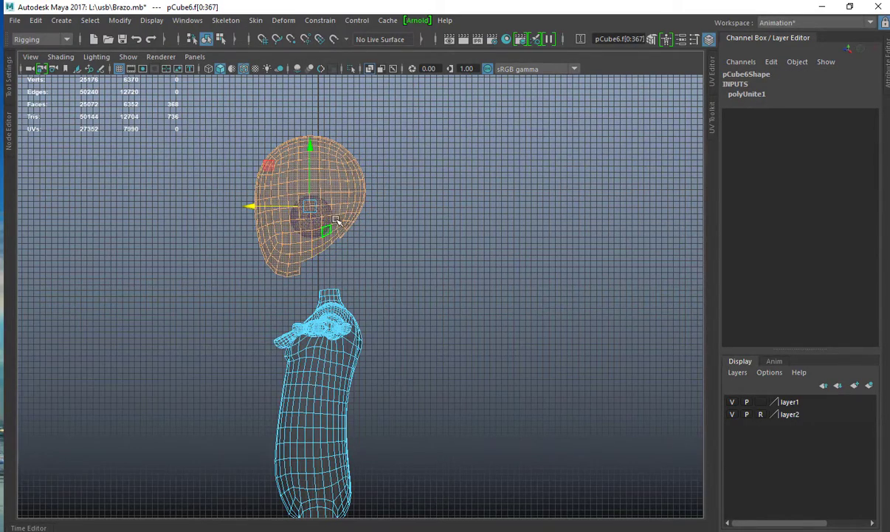
# Examine the head's placement over the whole body in profile, and leave face editing with everything deselected.
pyautogui.scroll(-2, 345, 226)
pyautogui.keyDown('alt'); pyautogui.moveTo(366, 252); pyautogui.dragTo(356, 174, button='middle'); pyautogui.keyUp('alt')
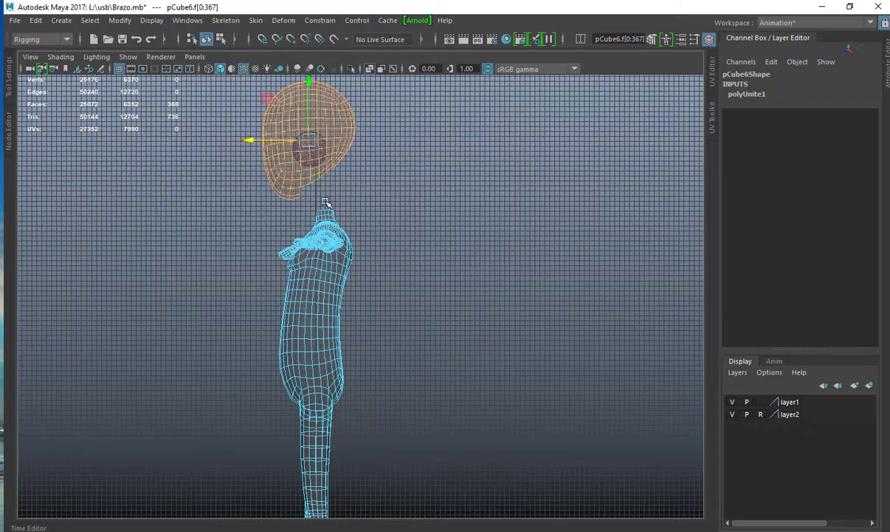
pyautogui.keyDown('alt'); pyautogui.moveTo(324, 172); pyautogui.dragTo(395, 189); pyautogui.keyUp('alt')
pyautogui.scroll(-5, 404, 207)
pyautogui.keyDown('alt'); pyautogui.moveTo(380, 236); pyautogui.dragTo(159, 164, button='middle'); pyautogui.keyUp('alt')
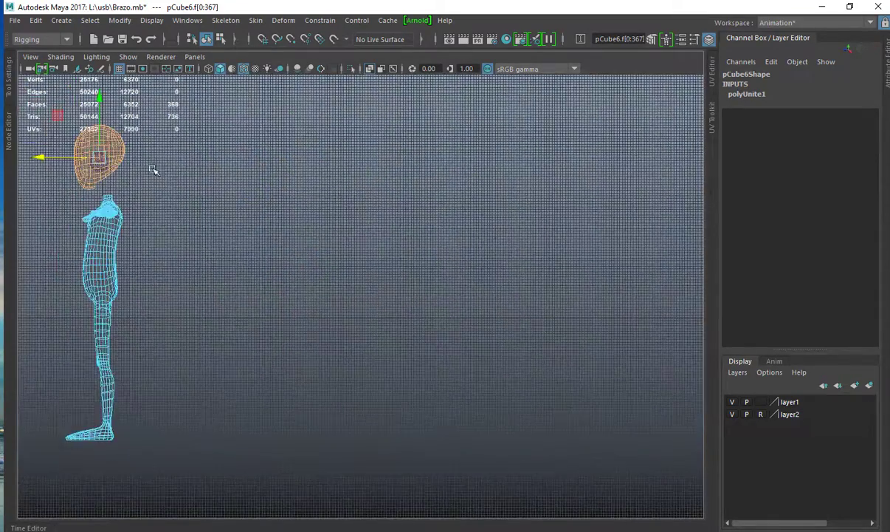
pyautogui.keyDown('alt'); pyautogui.moveTo(218, 211); pyautogui.dragTo(148, 211, button='middle'); pyautogui.keyUp('alt')
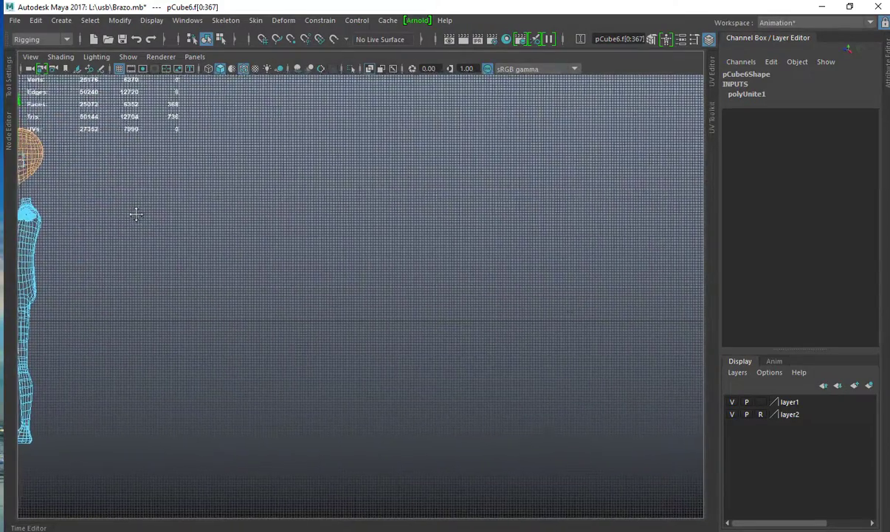
pyautogui.keyDown('alt'); pyautogui.moveTo(338, 246); pyautogui.dragTo(203, 234, button='middle'); pyautogui.keyUp('alt')
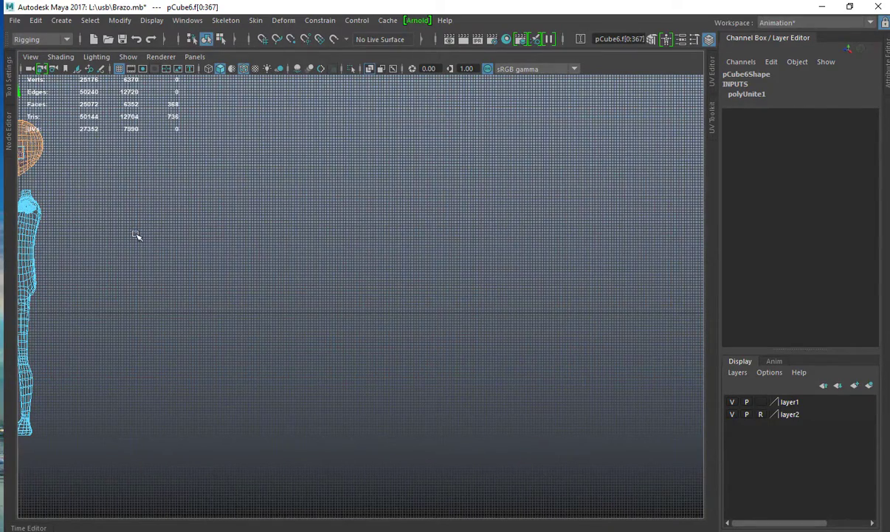
pyautogui.keyDown('alt'); pyautogui.moveTo(137, 235); pyautogui.dragTo(340, 229, button='middle'); pyautogui.keyUp('alt')
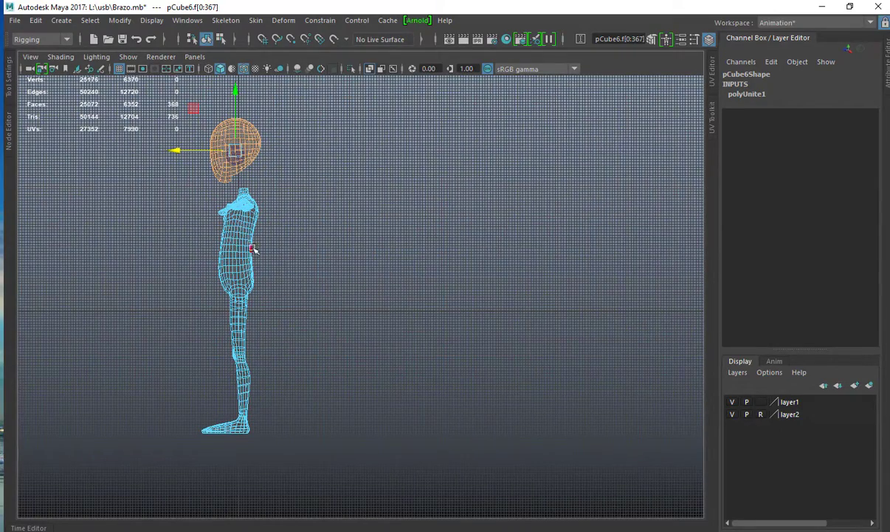
pyautogui.moveTo(237, 153); pyautogui.dragTo(346, 126, button='right')
pyautogui.keyDown('alt'); pyautogui.moveTo(298, 190); pyautogui.dragTo(334, 254, button='middle'); pyautogui.keyUp('alt')
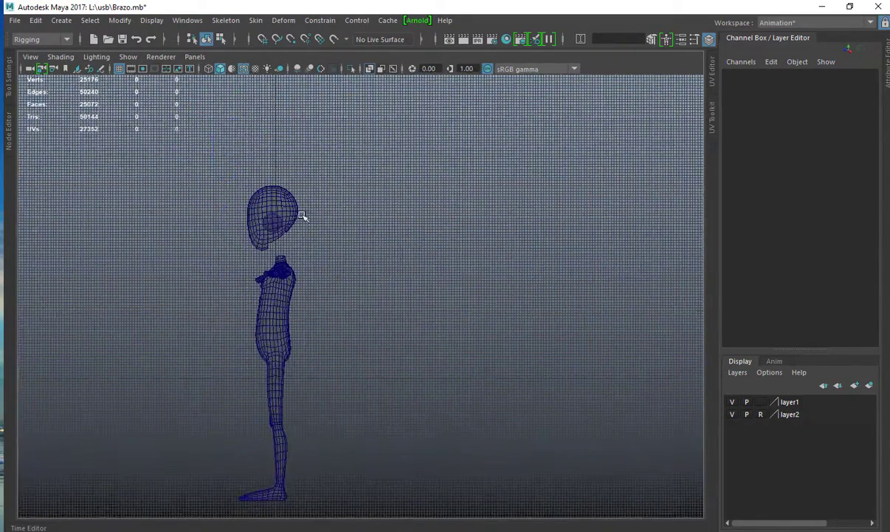
# Bridge the border edge loops of the head's lower opening and the neck's opening with a linear path and 4 divisions.
pyautogui.keyDown('alt'); pyautogui.moveTo(302, 213); pyautogui.dragTo(594, 291, button='right'); pyautogui.keyUp('alt')
pyautogui.keyDown('alt'); pyautogui.moveTo(213, 213); pyautogui.dragTo(383, 341, button='middle'); pyautogui.keyUp('alt')
pyautogui.keyDown('alt'); pyautogui.moveTo(383, 341); pyautogui.dragTo(509, 369, button='right'); pyautogui.keyUp('alt')
pyautogui.moveTo(240, 286); pyautogui.dragTo(240, 240, button='right')
pyautogui.doubleClick(302, 293)
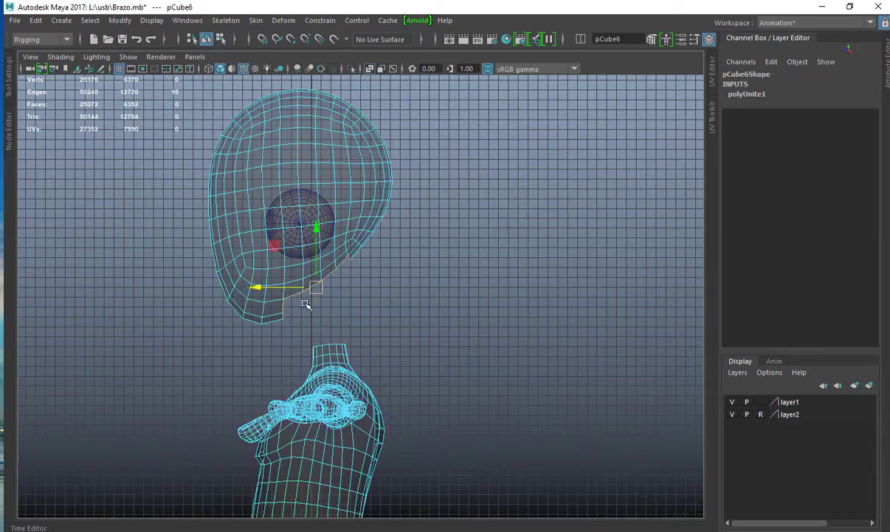
pyautogui.keyDown('shift'); pyautogui.doubleClick(326, 343); pyautogui.keyUp('shift')
pyautogui.press('space')
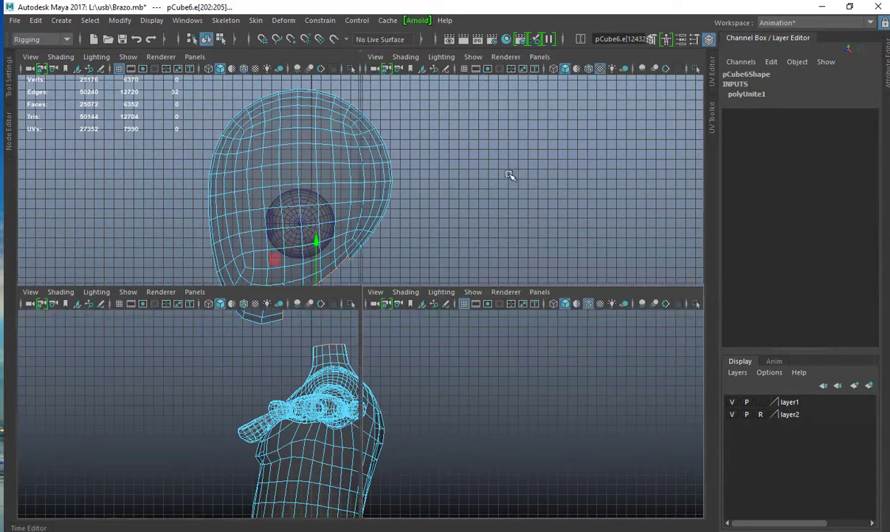
pyautogui.press('space')
pyautogui.moveTo(471, 237)
pyautogui.keyDown('alt'); pyautogui.mouseDown()
pyautogui.moveTo(493, 227)
pyautogui.moveTo(469, 231)
pyautogui.mouseUp(); pyautogui.keyUp('alt')
pyautogui.keyDown('alt'); pyautogui.moveTo(462, 205); pyautogui.dragTo(384, 247, button='middle'); pyautogui.keyUp('alt')
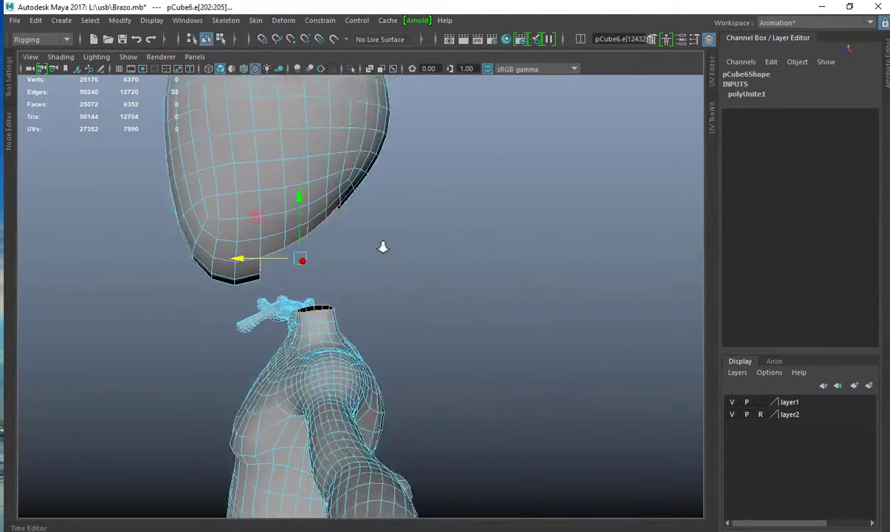
pyautogui.keyDown('alt'); pyautogui.moveTo(384, 247); pyautogui.dragTo(421, 250, button='right'); pyautogui.keyUp('alt')
pyautogui.keyDown('alt'); pyautogui.moveTo(389, 242); pyautogui.dragTo(408, 241); pyautogui.keyUp('alt')
pyautogui.keyDown('shift'); pyautogui.rightClick(447, 222); pyautogui.keyUp('shift')
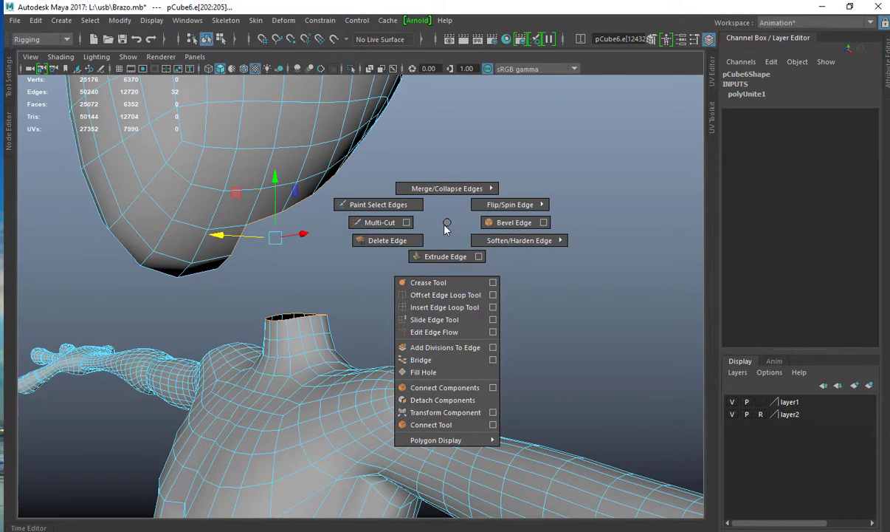
pyautogui.click(491, 359)
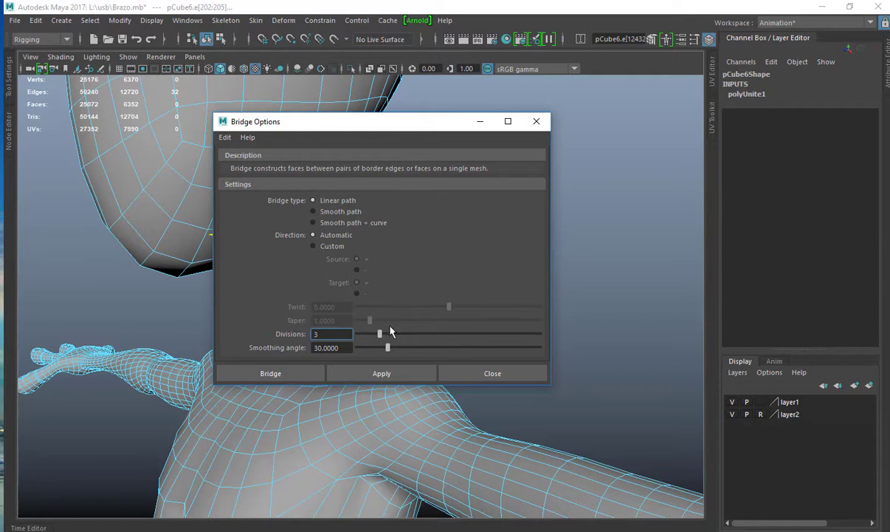
pyautogui.moveTo(365, 122); pyautogui.dragTo(627, 121)
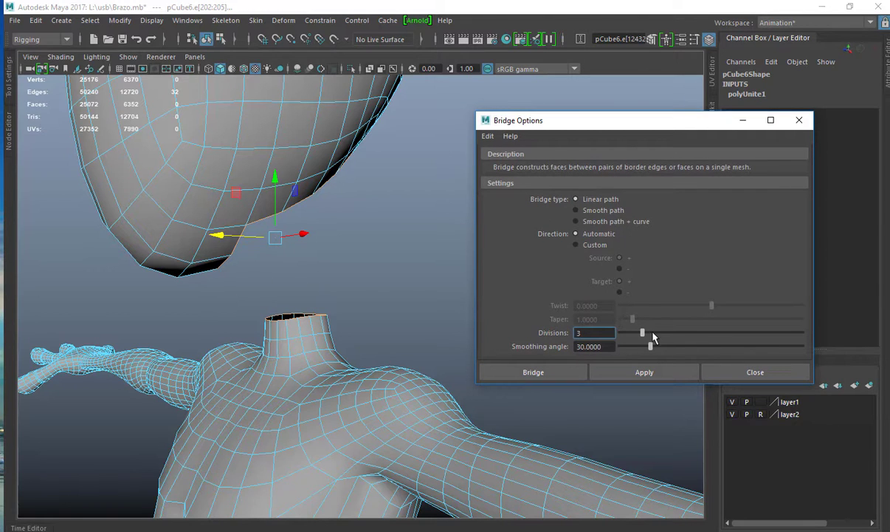
pyautogui.click(555, 371)
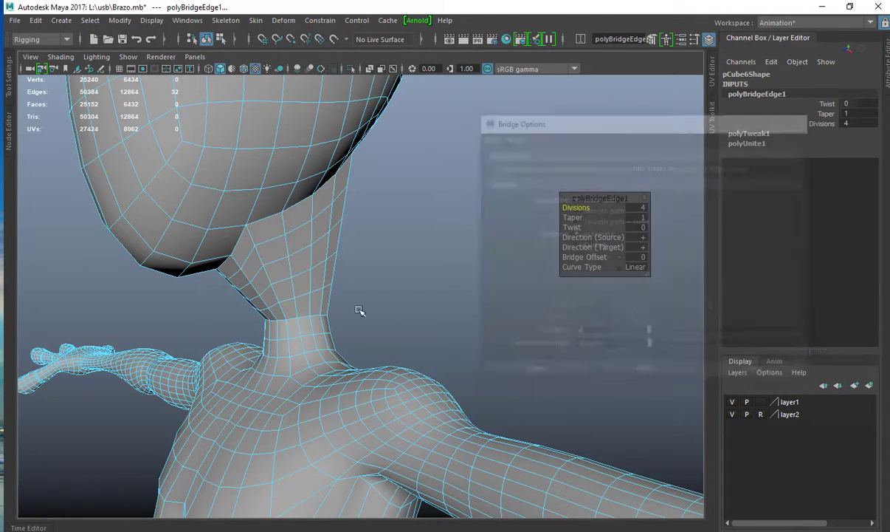
pyautogui.keyDown('alt'); pyautogui.moveTo(311, 264); pyautogui.dragTo(368, 284); pyautogui.keyUp('alt')
pyautogui.click(435, 283)
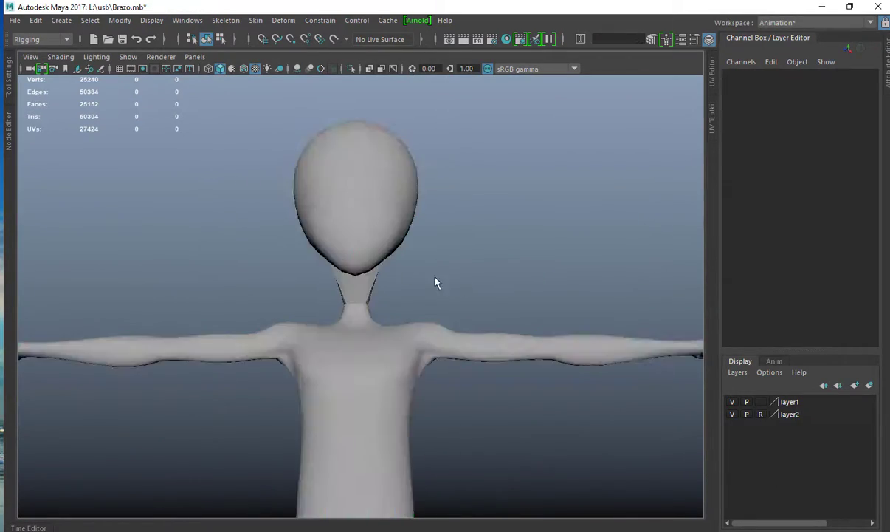
pyautogui.keyDown('alt'); pyautogui.moveTo(435, 283); pyautogui.dragTo(487, 318); pyautogui.keyUp('alt')
pyautogui.click(318, 294)
pyautogui.keyDown('alt'); pyautogui.moveTo(318, 294); pyautogui.dragTo(307, 270); pyautogui.keyUp('alt')
pyautogui.moveTo(300, 288); pyautogui.dragTo(310, 251, button='right')
pyautogui.doubleClick(305, 291)
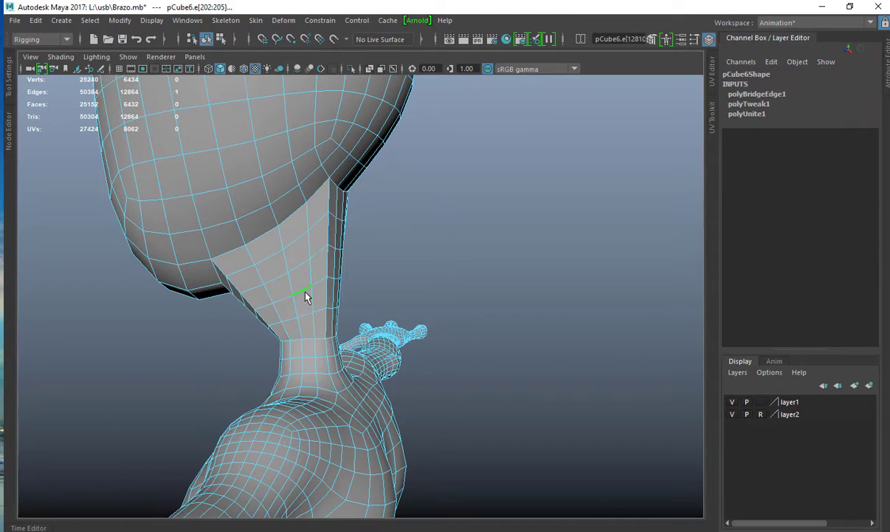
pyautogui.keyDown('ctrl'); pyautogui.moveTo(313, 313); pyautogui.dragTo(308, 350, button='right'); pyautogui.keyUp('ctrl')
pyautogui.hotkey('shift', '.')
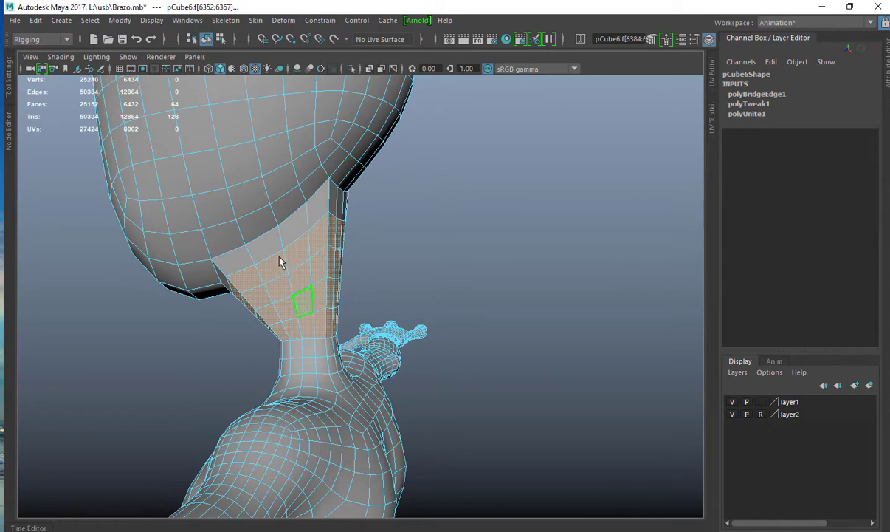
pyautogui.hotkey('ctrl', 'z')
pyautogui.hotkey('ctrl', 'z')
# Convert the bridged neck section's ring selection to vertices and average them five times at 10 iterations each.
pyautogui.click(303, 292)
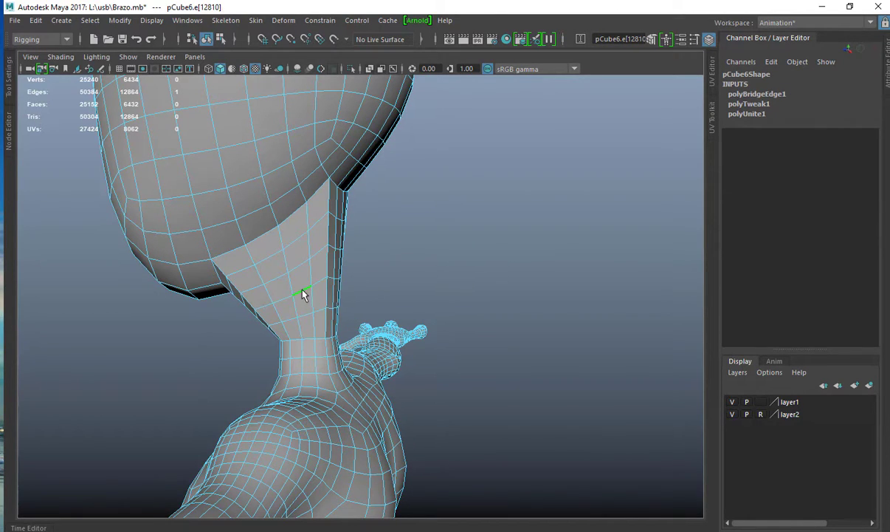
pyautogui.keyDown('ctrl'); pyautogui.moveTo(429, 190); pyautogui.dragTo(415, 264, button='right'); pyautogui.keyUp('ctrl')
pyautogui.keyDown('shift'); pyautogui.doubleClick(330, 282); pyautogui.keyUp('shift')
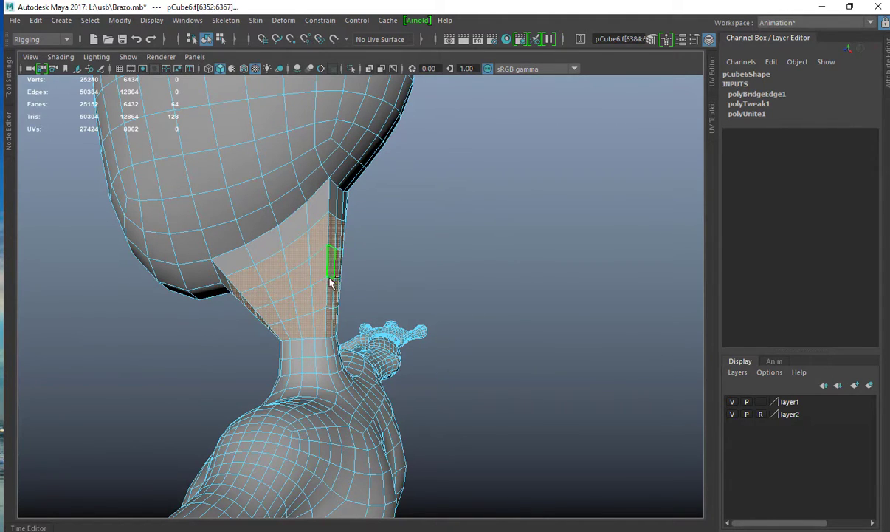
pyautogui.keyDown('alt'); pyautogui.moveTo(290, 290); pyautogui.dragTo(458, 260); pyautogui.keyUp('alt')
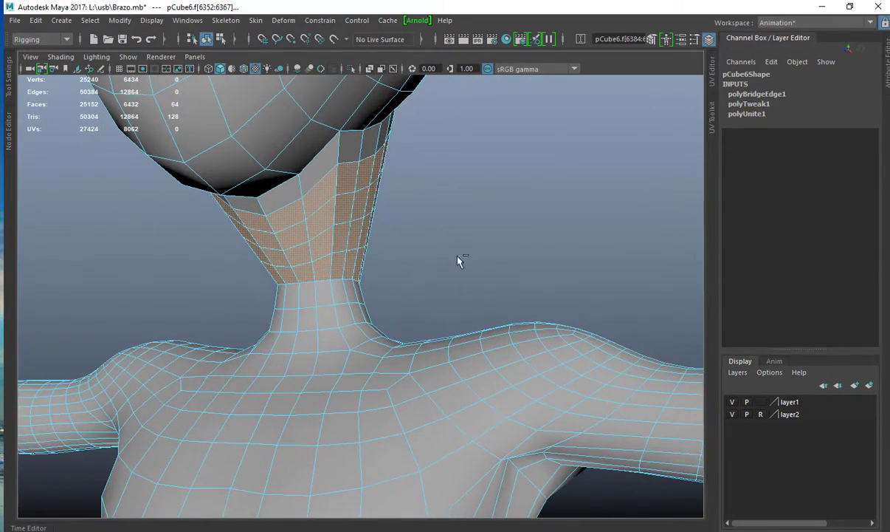
pyautogui.keyDown('alt'); pyautogui.moveTo(395, 238); pyautogui.dragTo(467, 243); pyautogui.keyUp('alt')
pyautogui.keyDown('ctrl'); pyautogui.moveTo(468, 242); pyautogui.dragTo(214, 250, button='right'); pyautogui.keyUp('ctrl')
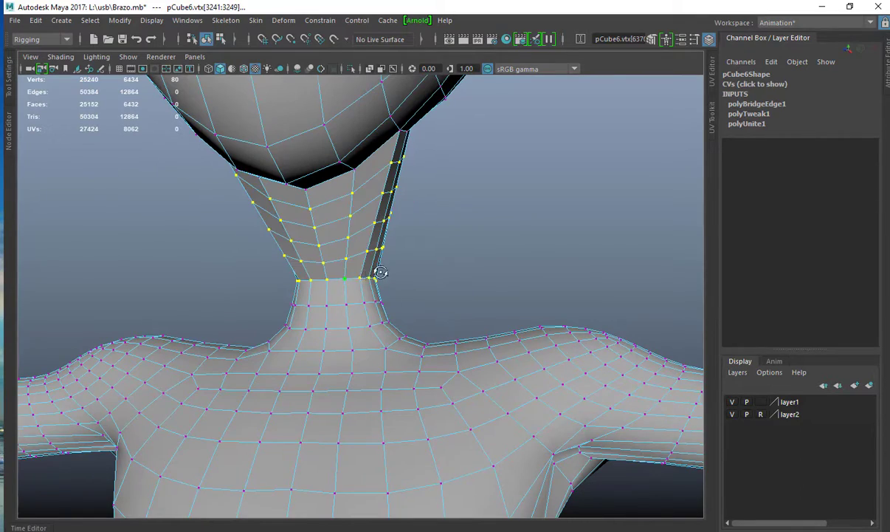
pyautogui.keyDown('alt'); pyautogui.moveTo(382, 273); pyautogui.dragTo(438, 282); pyautogui.keyUp('alt')
pyautogui.press('g')
pyautogui.press('g')
pyautogui.press('g')
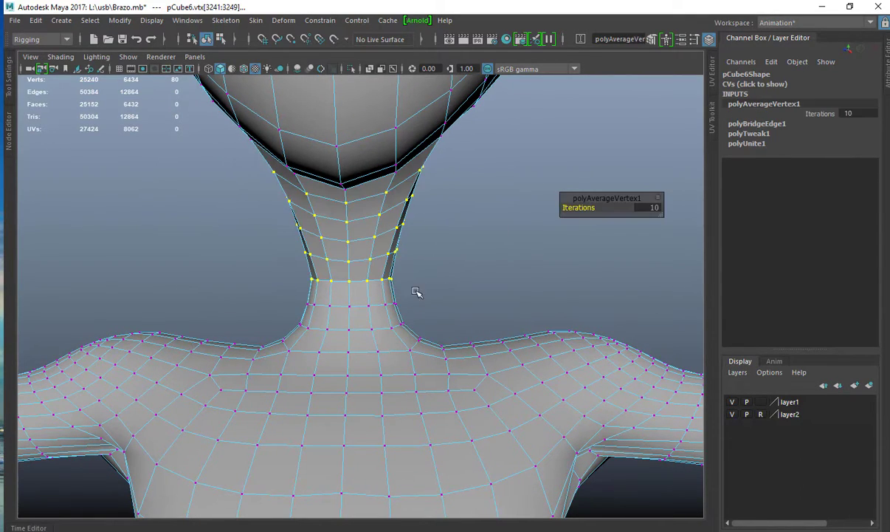
pyautogui.press('g')
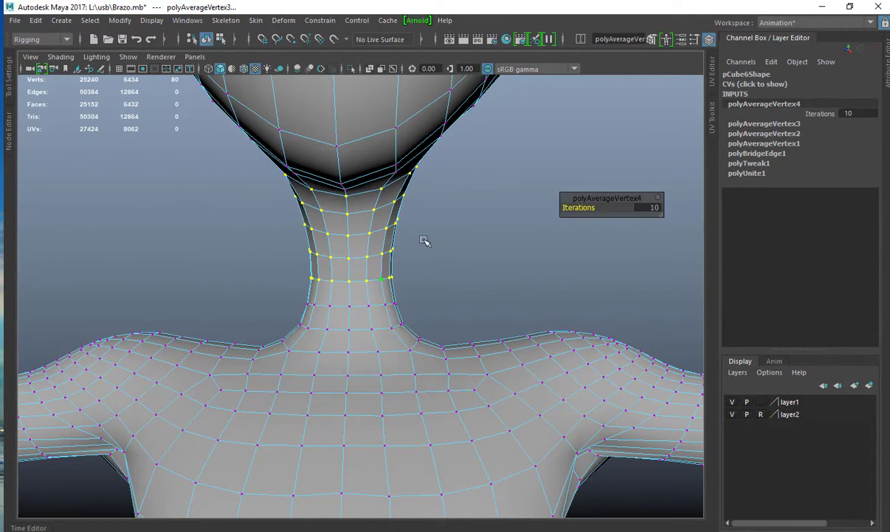
pyautogui.press('g')
pyautogui.keyDown('alt'); pyautogui.moveTo(425, 242); pyautogui.dragTo(310, 224); pyautogui.keyUp('alt')
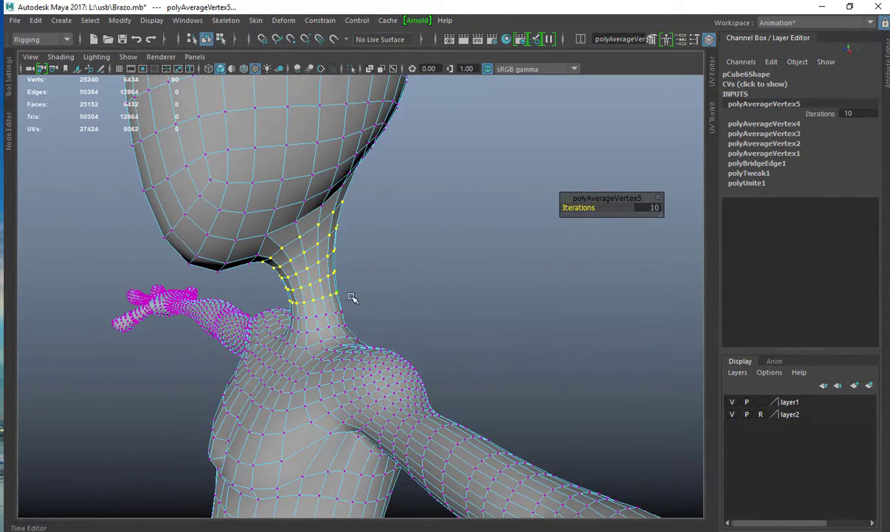
pyautogui.keyDown('alt'); pyautogui.moveTo(352, 297); pyautogui.dragTo(345, 288); pyautogui.keyUp('alt')
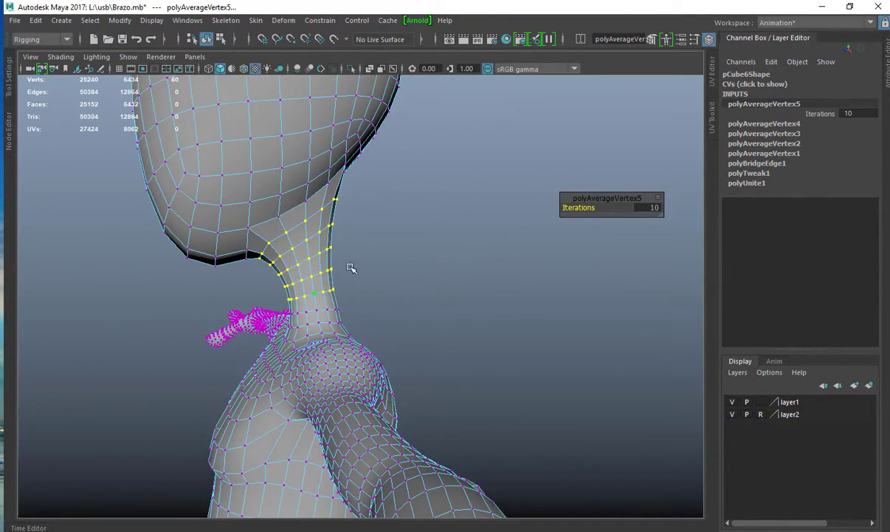
# Return to object selection and soften the edges of the whole character mesh.
pyautogui.moveTo(350, 268); pyautogui.dragTo(391, 230, button='right')
pyautogui.click(391, 235)
pyautogui.click(314, 231)
pyautogui.keyDown('shift'); pyautogui.moveTo(314, 231); pyautogui.dragTo(499, 230, button='right'); pyautogui.keyUp('shift')
pyautogui.click(503, 230)
# Examine the joined neck from all sides, shaded and with its wireframe, checking how it flows into the head and shoulders.
pyautogui.keyDown('alt'); pyautogui.moveTo(494, 232); pyautogui.dragTo(276, 255); pyautogui.keyUp('alt')
pyautogui.scroll(-4, 338, 258)
pyautogui.keyDown('alt'); pyautogui.moveTo(338, 258); pyautogui.dragTo(509, 248); pyautogui.keyUp('alt')
pyautogui.scroll(-4, 284, 230)
pyautogui.keyDown('alt'); pyautogui.moveTo(284, 230); pyautogui.dragTo(592, 256); pyautogui.keyUp('alt')
pyautogui.scroll(4, 313, 260)
pyautogui.keyDown('alt'); pyautogui.moveTo(313, 260); pyautogui.dragTo(512, 265); pyautogui.keyUp('alt')
pyautogui.scroll(5, 423, 268)
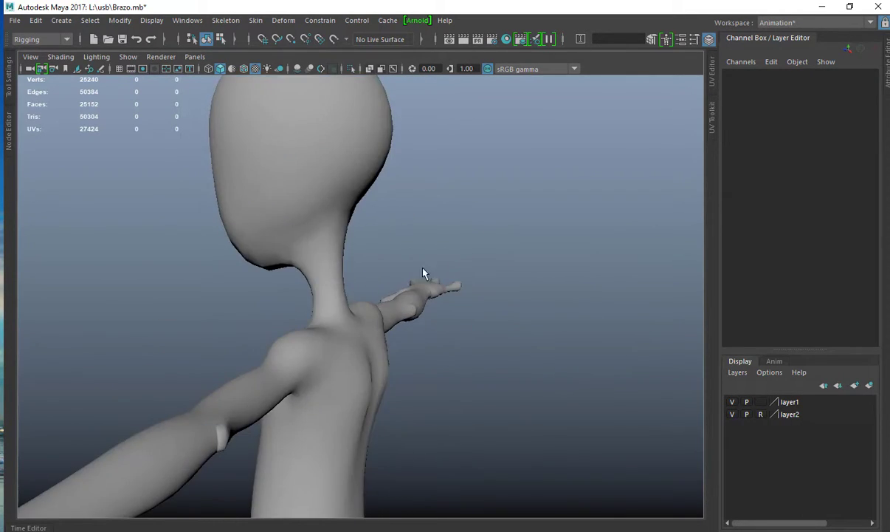
pyautogui.keyDown('alt'); pyautogui.moveTo(423, 273); pyautogui.dragTo(257, 261); pyautogui.keyUp('alt')
pyautogui.keyDown('alt'); pyautogui.moveTo(256, 261); pyautogui.dragTo(318, 305, button='right'); pyautogui.keyUp('alt')
pyautogui.click(385, 310)
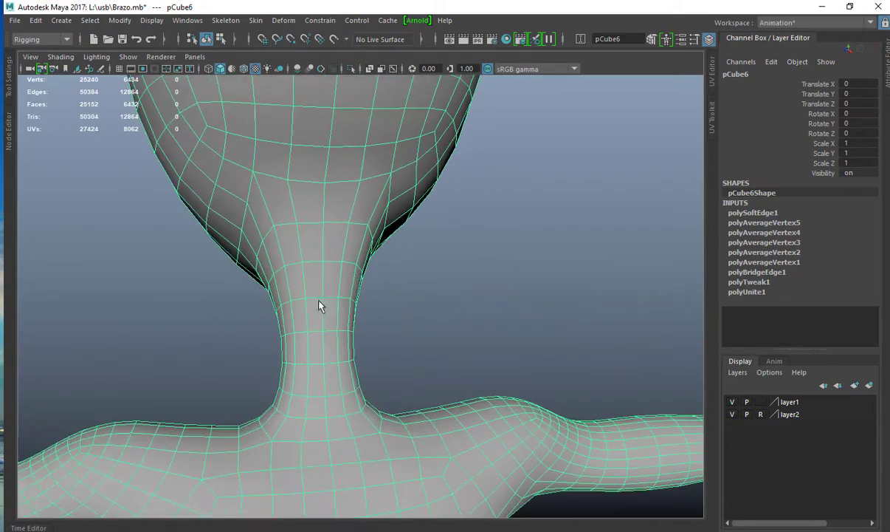
pyautogui.keyDown('alt'); pyautogui.moveTo(319, 305); pyautogui.dragTo(463, 249); pyautogui.keyUp('alt')
pyautogui.scroll(-4, 336, 265)
pyautogui.keyDown('alt'); pyautogui.moveTo(336, 266); pyautogui.dragTo(421, 270); pyautogui.keyUp('alt')
pyautogui.click(482, 292)
pyautogui.scroll(-5, 355, 277)
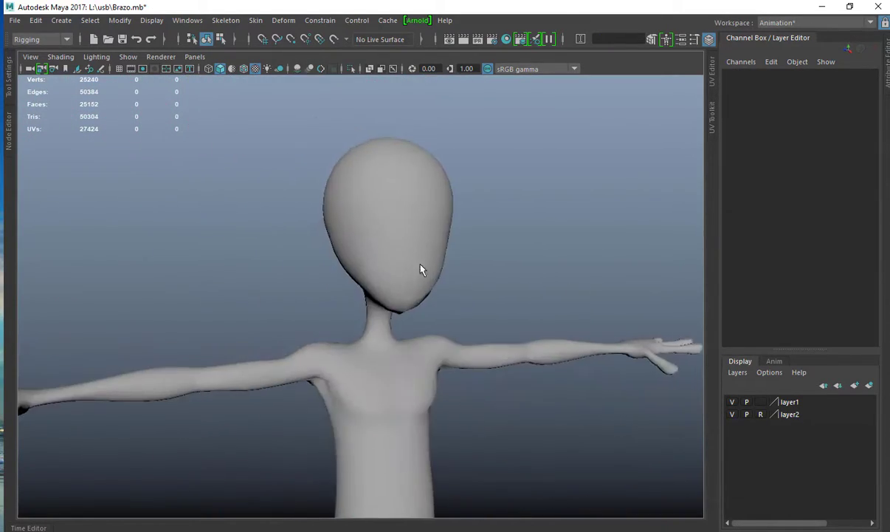
# Examine the complete character's proportions from the front and from several angles.
pyautogui.keyDown('alt'); pyautogui.moveTo(420, 269); pyautogui.dragTo(244, 192, button='right'); pyautogui.keyUp('alt')
pyautogui.keyDown('alt'); pyautogui.moveTo(244, 191); pyautogui.dragTo(324, 272); pyautogui.keyUp('alt')
pyautogui.keyDown('alt'); pyautogui.moveTo(324, 272); pyautogui.dragTo(420, 280, button='right'); pyautogui.keyUp('alt')
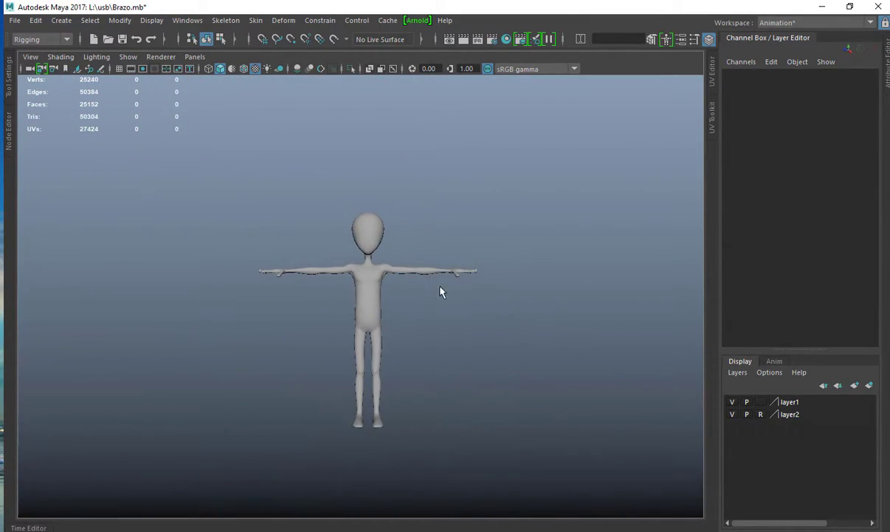
pyautogui.keyDown('alt'); pyautogui.moveTo(440, 288); pyautogui.dragTo(435, 309); pyautogui.keyUp('alt')
pyautogui.keyDown('alt'); pyautogui.moveTo(427, 321); pyautogui.dragTo(425, 302, button='middle'); pyautogui.keyUp('alt')
pyautogui.keyDown('alt'); pyautogui.moveTo(426, 302); pyautogui.dragTo(459, 295, button='right'); pyautogui.keyUp('alt')
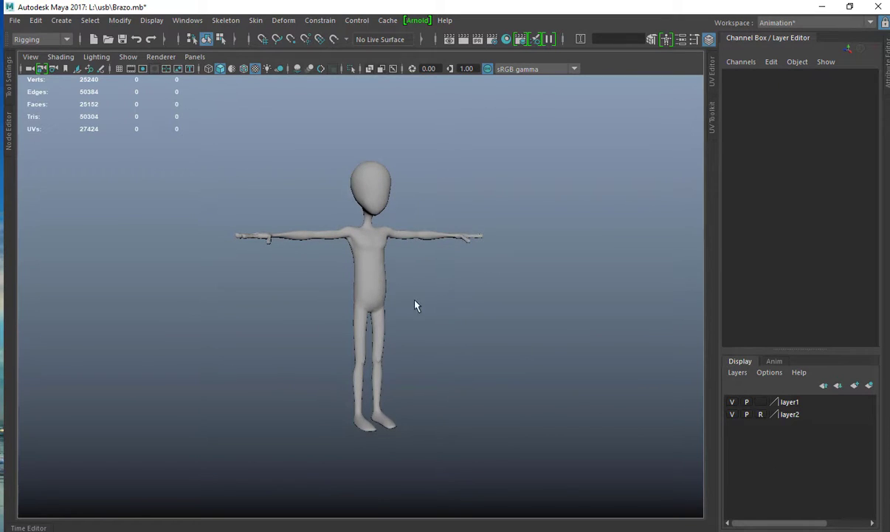
pyautogui.keyDown('alt'); pyautogui.moveTo(416, 304); pyautogui.dragTo(355, 237); pyautogui.keyUp('alt')
pyautogui.keyDown('alt'); pyautogui.moveTo(355, 237); pyautogui.dragTo(363, 204, button='right'); pyautogui.keyUp('alt')
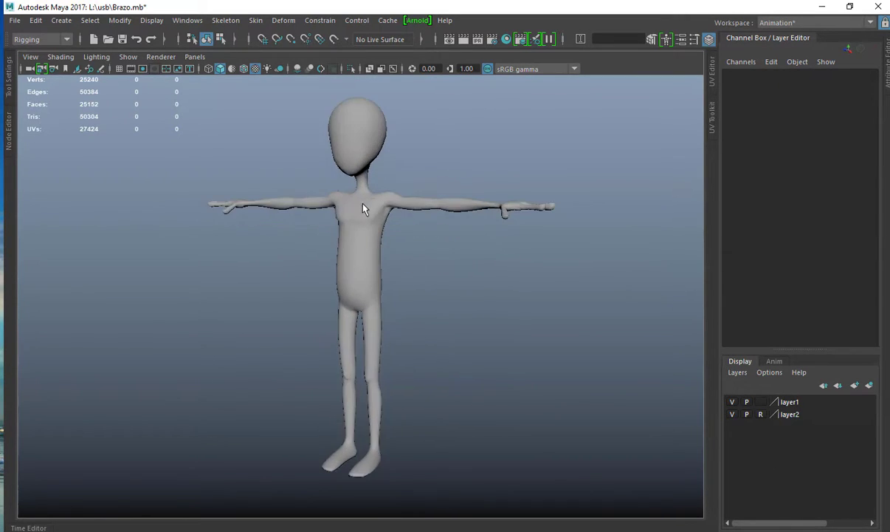
pyautogui.keyDown('alt'); pyautogui.moveTo(358, 240); pyautogui.dragTo(339, 192, button='middle'); pyautogui.keyUp('alt')
pyautogui.keyDown('alt'); pyautogui.moveTo(339, 192); pyautogui.dragTo(447, 247); pyautogui.keyUp('alt')
pyautogui.keyDown('alt'); pyautogui.moveTo(447, 247); pyautogui.dragTo(403, 248, button='right'); pyautogui.keyUp('alt')
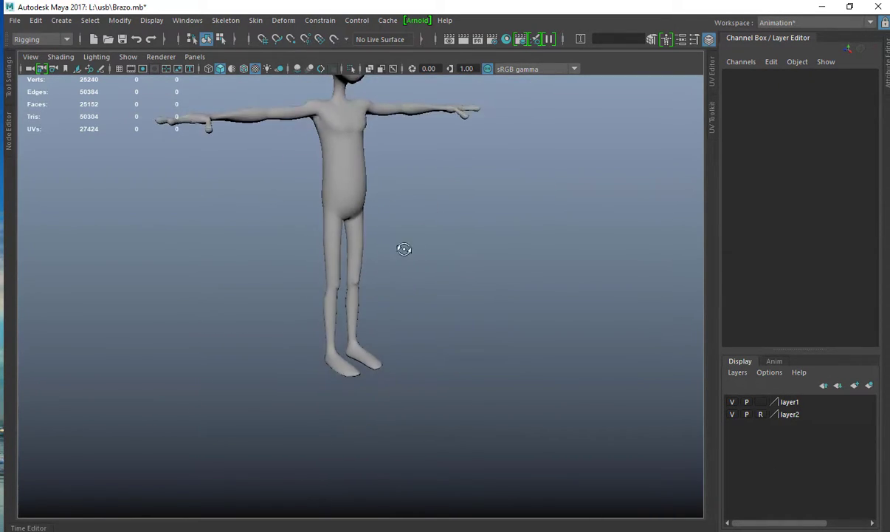
# Select the vertices of the character mesh's left leg from mid-thigh down to the foot in the front view.
pyautogui.keyDown('alt'); pyautogui.moveTo(403, 249); pyautogui.dragTo(347, 265); pyautogui.keyUp('alt')
pyautogui.click(347, 265)
pyautogui.keyDown('alt'); pyautogui.moveTo(348, 265); pyautogui.dragTo(356, 182, button='middle'); pyautogui.keyUp('alt')
pyautogui.keyDown('alt'); pyautogui.moveTo(357, 183); pyautogui.dragTo(471, 272, button='right'); pyautogui.keyUp('alt')
pyautogui.press('space')
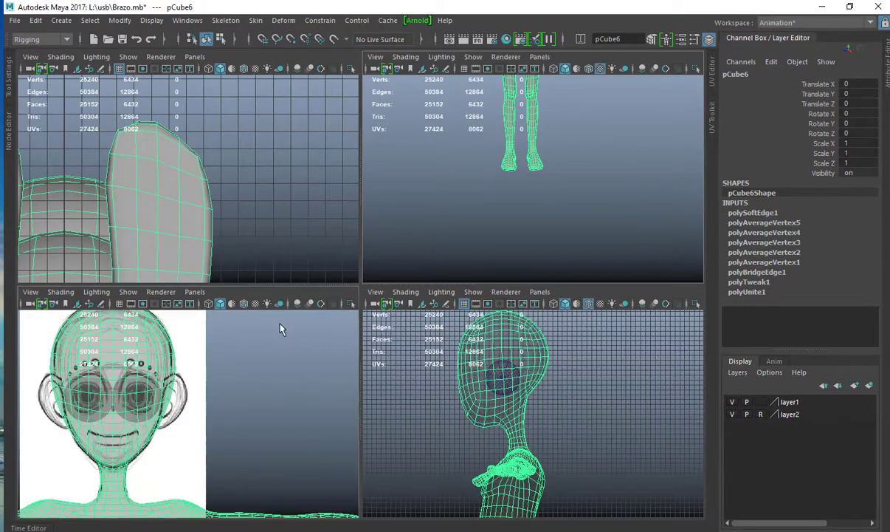
pyautogui.press('space')
pyautogui.scroll(-3, 209, 256)
pyautogui.keyDown('alt'); pyautogui.moveTo(209, 256); pyautogui.dragTo(159, 260, button='right'); pyautogui.keyUp('alt')
pyautogui.keyDown('alt'); pyautogui.moveTo(401, 330); pyautogui.dragTo(380, 212, button='middle'); pyautogui.keyUp('alt')
pyautogui.keyDown('alt'); pyautogui.moveTo(448, 416); pyautogui.dragTo(432, 260, button='middle'); pyautogui.keyUp('alt')
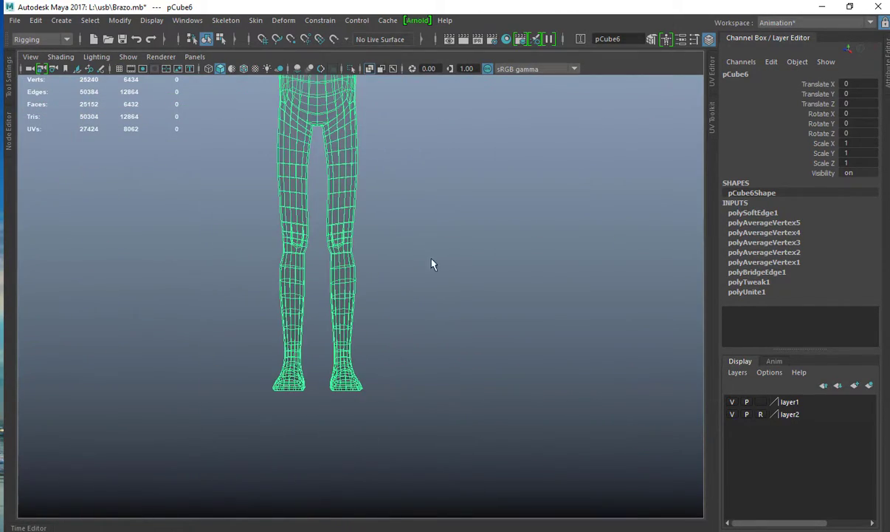
pyautogui.keyDown('alt'); pyautogui.moveTo(397, 266); pyautogui.dragTo(437, 299, button='right'); pyautogui.keyUp('alt')
pyautogui.moveTo(370, 259); pyautogui.dragTo(316, 233, button='right')
pyautogui.moveTo(320, 201); pyautogui.dragTo(491, 469)
pyautogui.moveTo(359, 271); pyautogui.dragTo(453, 435)
# Examine the selected leg vertices from several angles, checking that only the left leg is included.
pyautogui.press('space')
pyautogui.press('space')
pyautogui.keyDown('alt'); pyautogui.moveTo(547, 220); pyautogui.dragTo(313, 196); pyautogui.keyUp('alt')
pyautogui.keyDown('alt'); pyautogui.moveTo(314, 250); pyautogui.dragTo(321, 334, button='middle'); pyautogui.keyUp('alt')
pyautogui.keyDown('alt'); pyautogui.moveTo(329, 318); pyautogui.dragTo(509, 260); pyautogui.keyUp('alt')
pyautogui.keyDown('alt'); pyautogui.moveTo(509, 261); pyautogui.dragTo(405, 205, button='right'); pyautogui.keyUp('alt')
pyautogui.keyDown('alt'); pyautogui.moveTo(405, 205); pyautogui.dragTo(400, 278); pyautogui.keyUp('alt')
pyautogui.scroll(5, 344, 223)
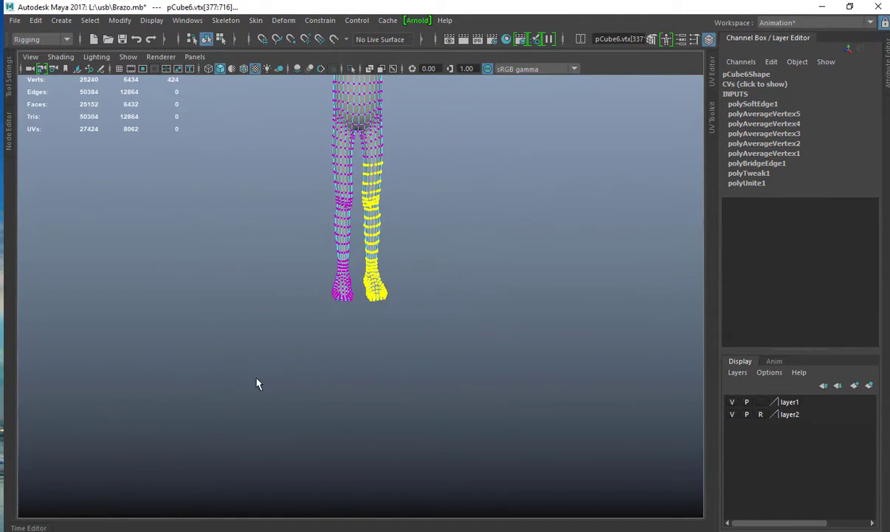
# Create a lattice deformer around the selected left-leg vertices.
pyautogui.press('space')
pyautogui.press('space')
pyautogui.keyDown('alt'); pyautogui.moveTo(391, 274); pyautogui.dragTo(316, 271, button='middle'); pyautogui.keyUp('alt')
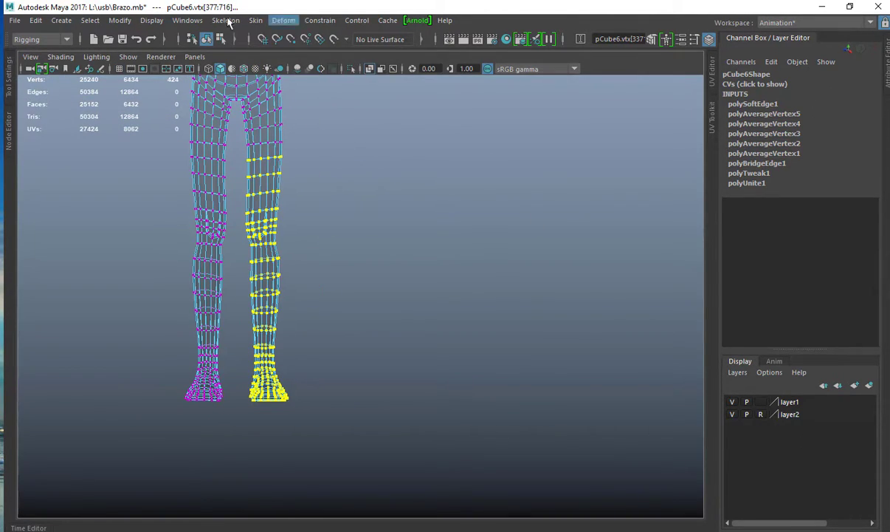
pyautogui.click(284, 20)
pyautogui.click(384, 92)
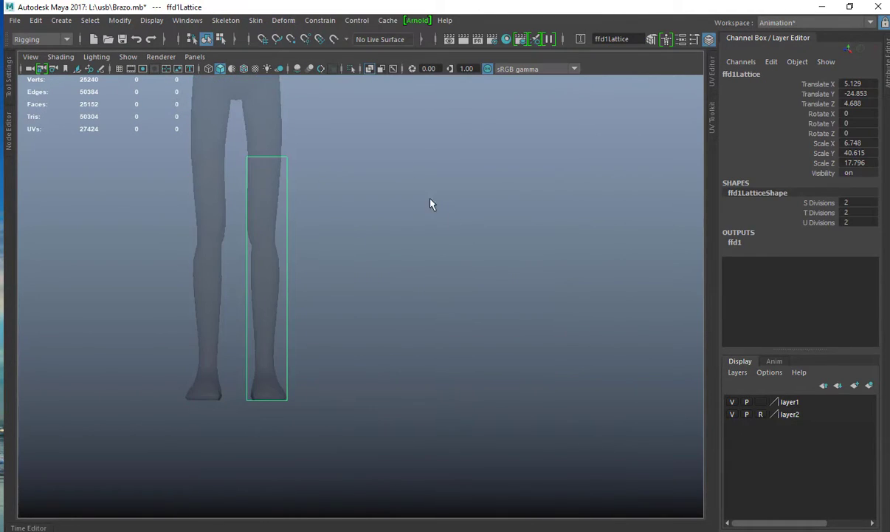
# Set the leg lattice's divisions to S 3, T 5 and U 3.
pyautogui.click(815, 206)
pyautogui.click(816, 212)
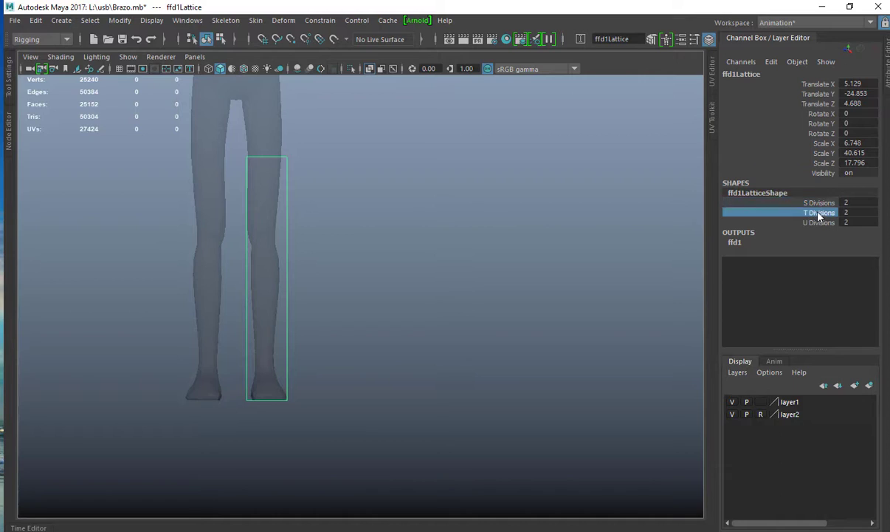
pyautogui.moveTo(817, 204); pyautogui.dragTo(822, 221)
pyautogui.moveTo(387, 258); pyautogui.dragTo(395, 260, button='middle')
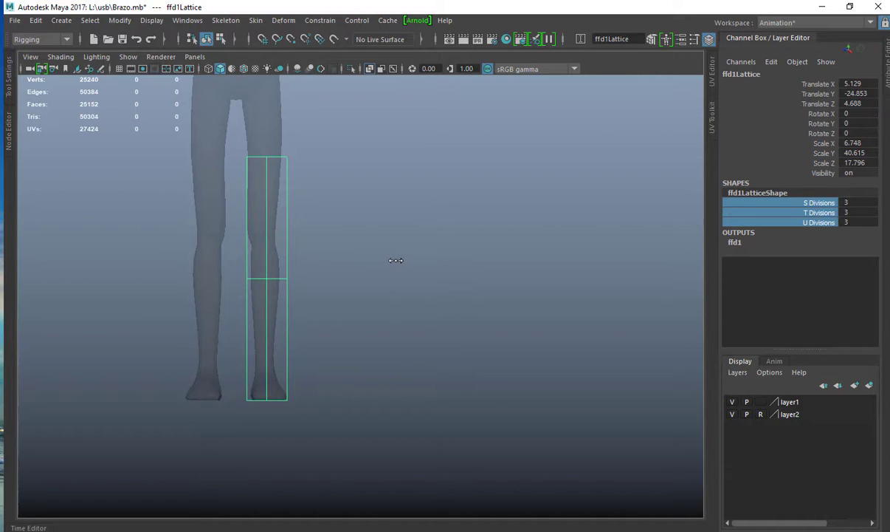
pyautogui.click(820, 212)
pyautogui.moveTo(528, 238); pyautogui.dragTo(543, 241, button='middle')
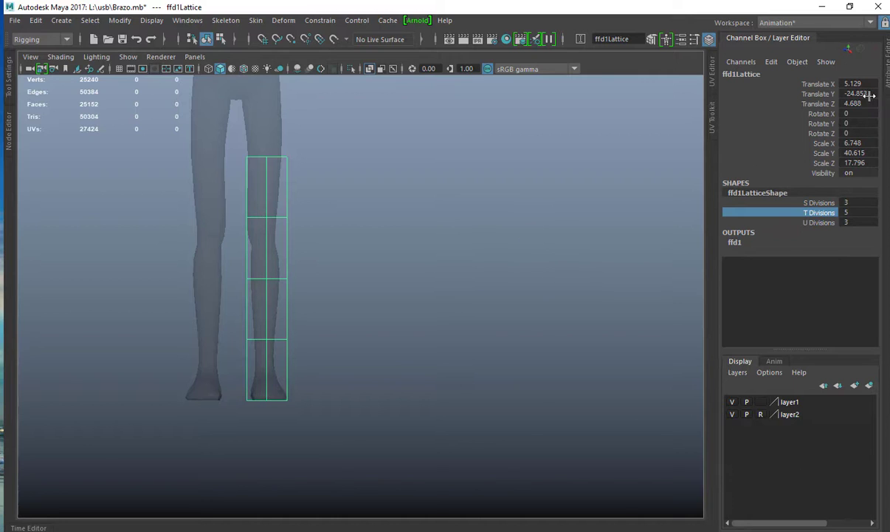
# Review the leg lattice's freeform deformation attributes, including its local influence settings.
pyautogui.hotkey('ctrl', 'a')
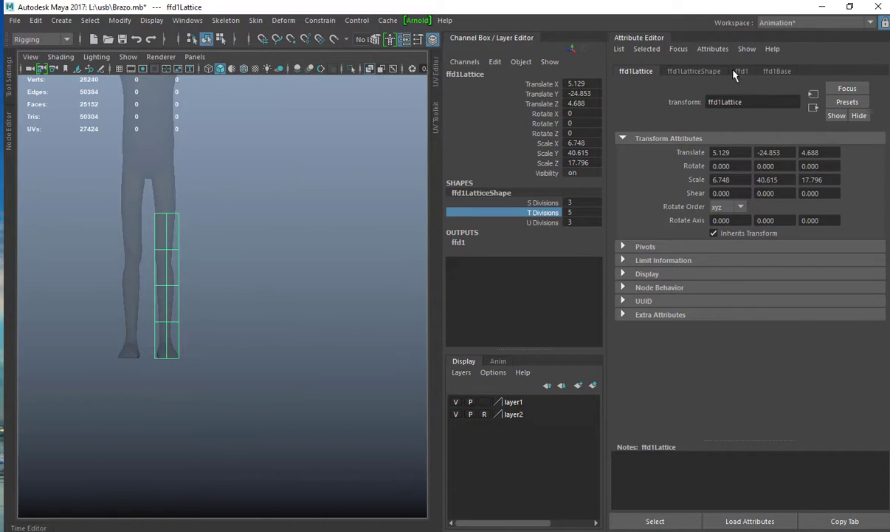
pyautogui.click(741, 71)
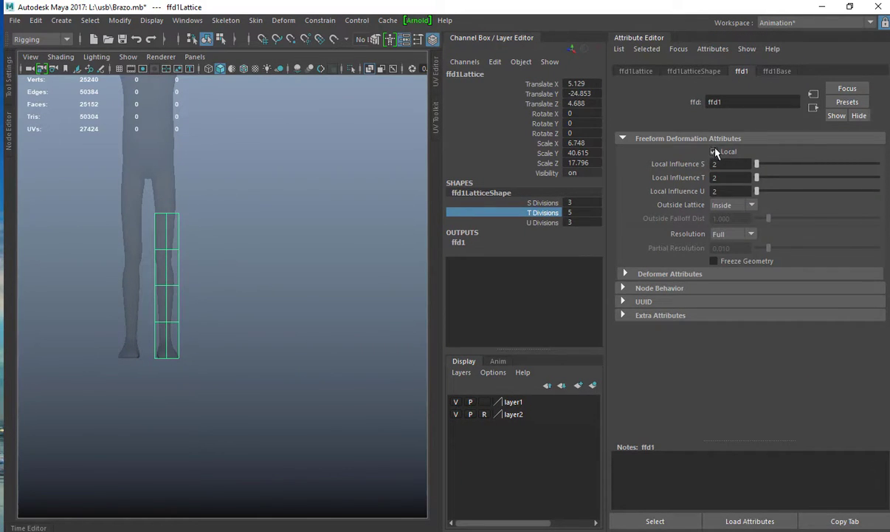
pyautogui.hotkey('ctrl', 'a')
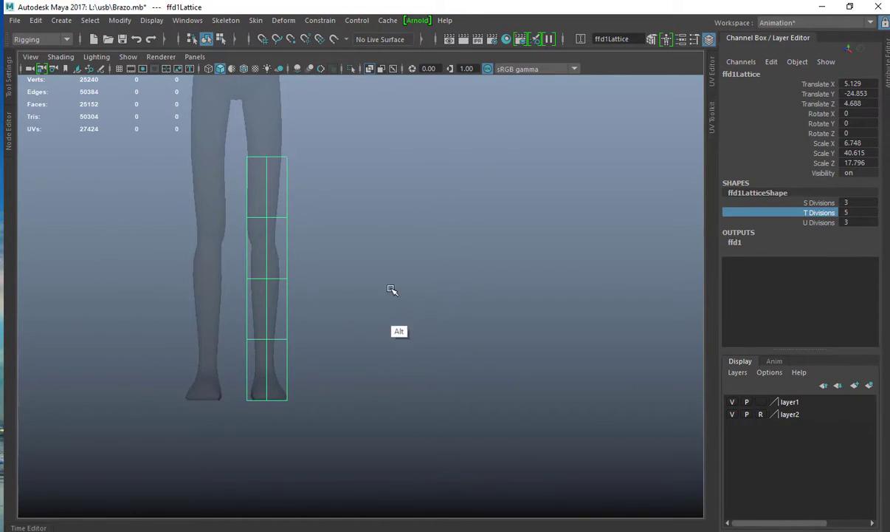
pyautogui.keyDown('alt'); pyautogui.moveTo(392, 289); pyautogui.dragTo(397, 249, button='middle'); pyautogui.keyUp('alt')
pyautogui.keyDown('alt'); pyautogui.moveTo(398, 249); pyautogui.dragTo(485, 306); pyautogui.keyUp('alt')
pyautogui.click(344, 337)
pyautogui.click(291, 316)
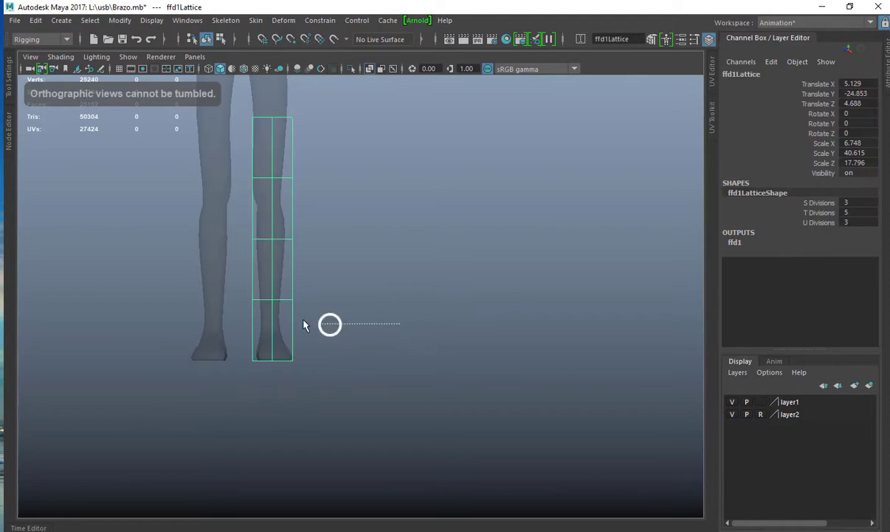
pyautogui.click(336, 322)
pyautogui.moveTo(344, 336); pyautogui.dragTo(229, 385)
pyautogui.click(331, 318)
pyautogui.click(375, 305)
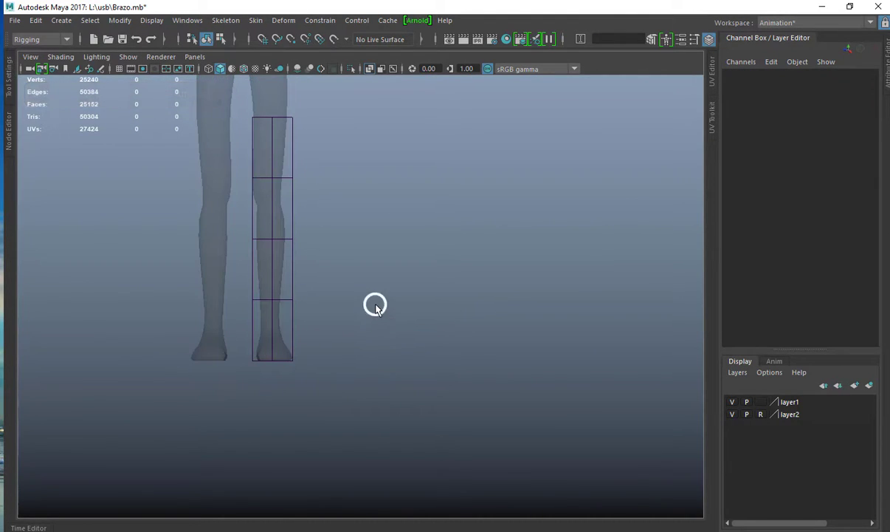
# Select the leg lattice's lowest row of points and scale it wider along X to broaden the foot.
pyautogui.click(295, 308)
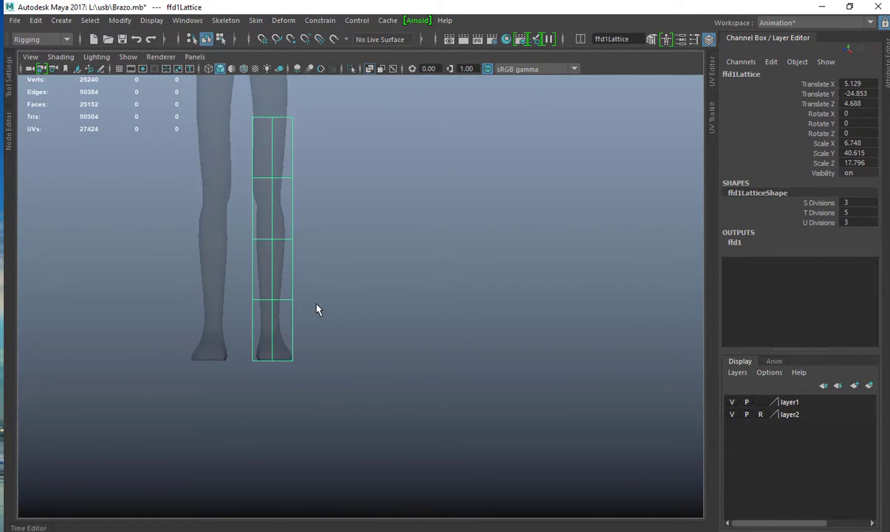
pyautogui.moveTo(358, 223); pyautogui.dragTo(358, 189, button='right')
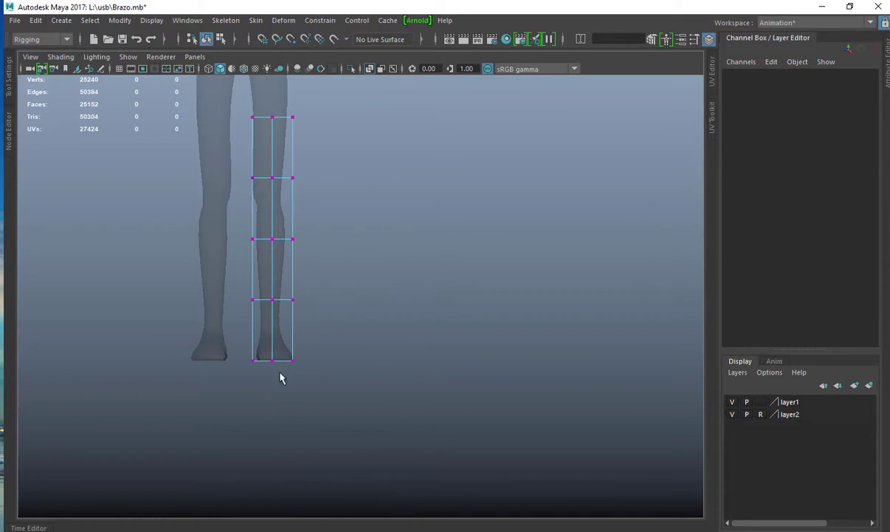
pyautogui.moveTo(248, 403); pyautogui.dragTo(248, 404)
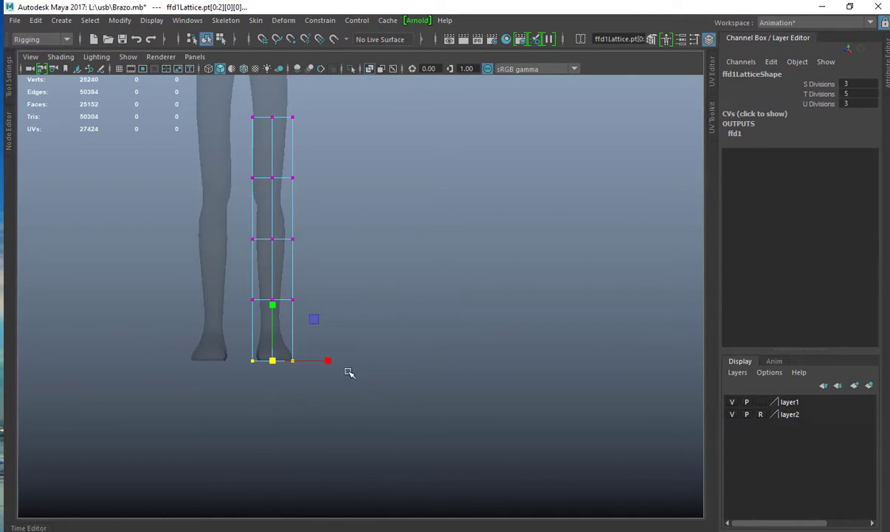
pyautogui.moveTo(334, 363); pyautogui.dragTo(362, 366)
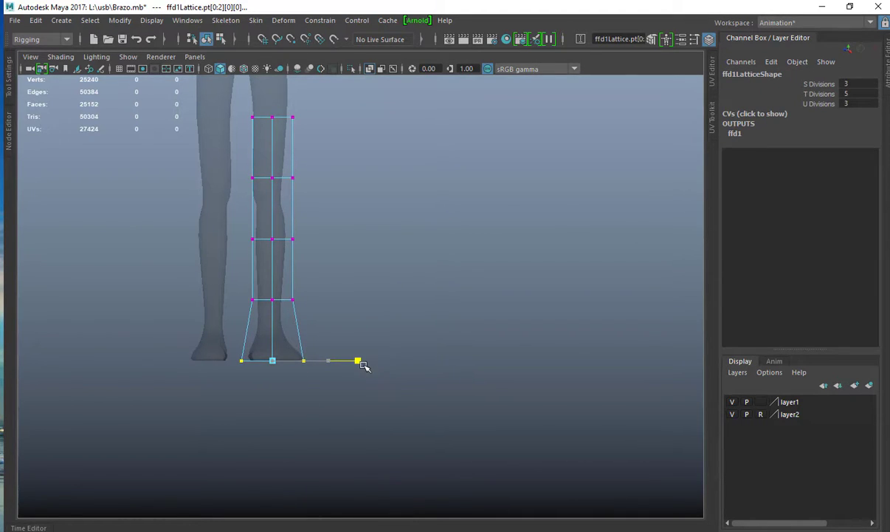
pyautogui.press('space')
pyautogui.press('space')
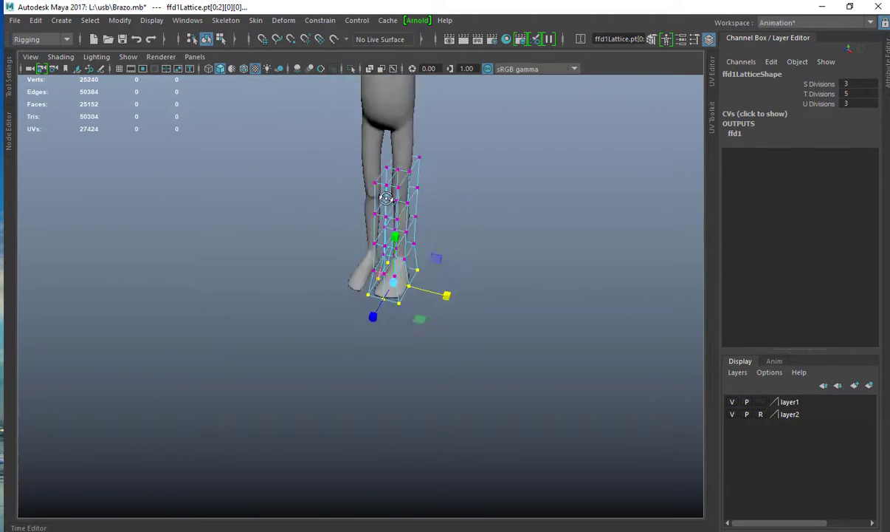
pyautogui.keyDown('alt'); pyautogui.moveTo(427, 169); pyautogui.dragTo(420, 233); pyautogui.keyUp('alt')
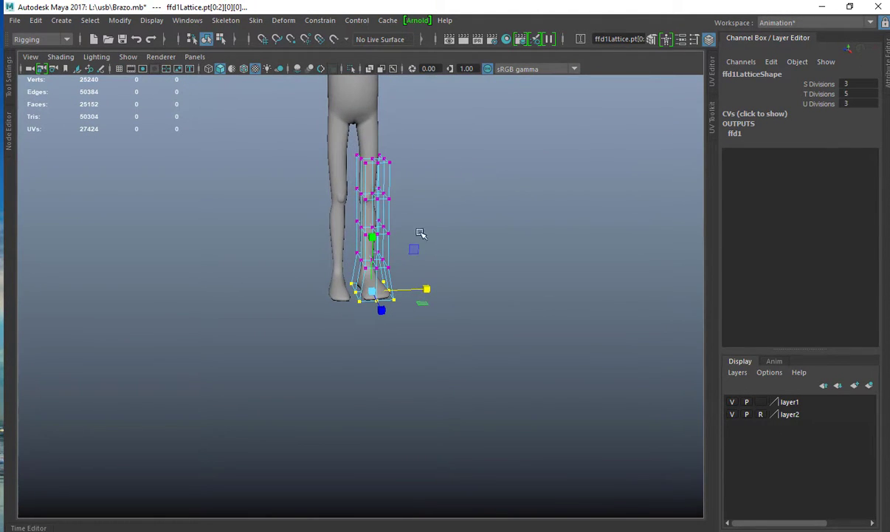
pyautogui.keyDown('alt'); pyautogui.moveTo(312, 231); pyautogui.dragTo(288, 360); pyautogui.keyUp('alt')
# Scale the lattice's second-lowest row of points wider along X to thicken the ankle and lower shin.
pyautogui.press('space')
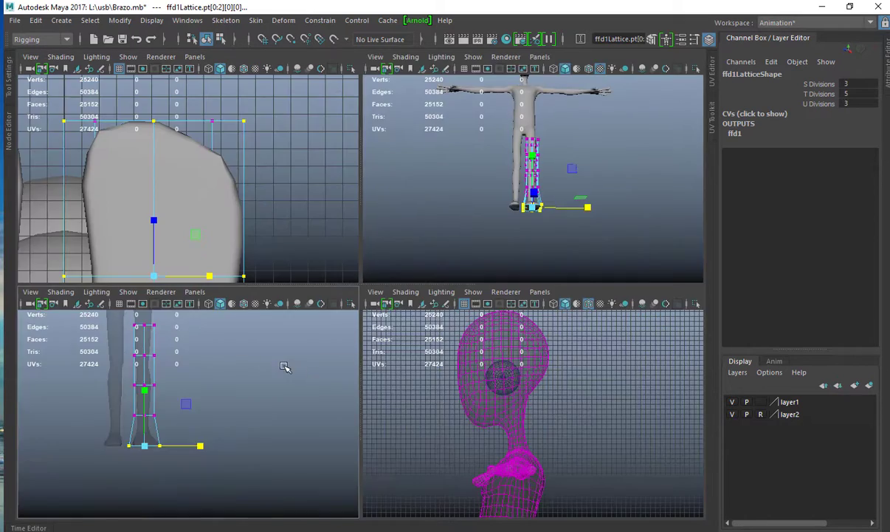
pyautogui.press('space')
pyautogui.moveTo(243, 290); pyautogui.dragTo(319, 311)
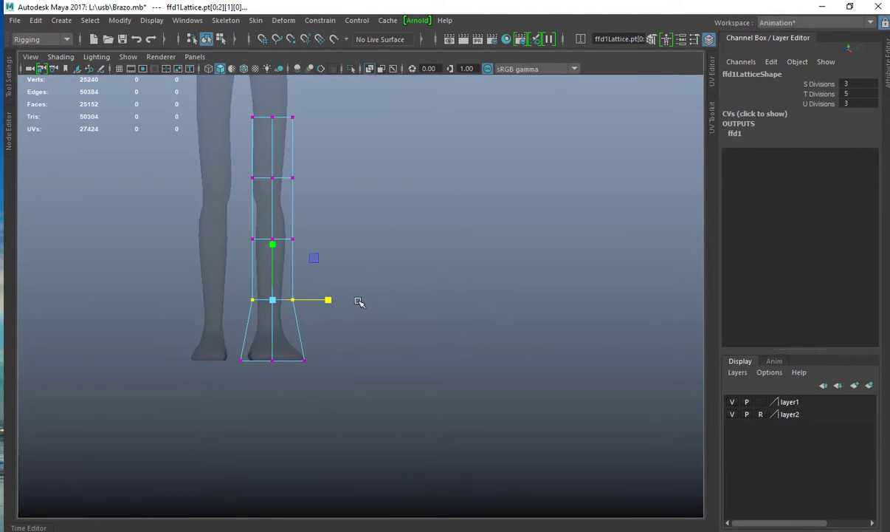
pyautogui.moveTo(360, 301); pyautogui.dragTo(389, 303, button='middle')
pyautogui.keyDown('alt'); pyautogui.moveTo(387, 299); pyautogui.dragTo(289, 258, button='right'); pyautogui.keyUp('alt')
pyautogui.keyDown('alt'); pyautogui.moveTo(288, 258); pyautogui.dragTo(306, 292, button='middle'); pyautogui.keyUp('alt')
pyautogui.press('space')
pyautogui.press('space')
pyautogui.keyDown('alt'); pyautogui.moveTo(445, 163); pyautogui.dragTo(287, 239); pyautogui.keyUp('alt')
pyautogui.keyDown('alt'); pyautogui.moveTo(287, 238); pyautogui.dragTo(465, 279, button='right'); pyautogui.keyUp('alt')
# In the side view, pull the rear calf lattice points backward and slightly up, and the middle knee points forward and slightly down.
pyautogui.press('space')
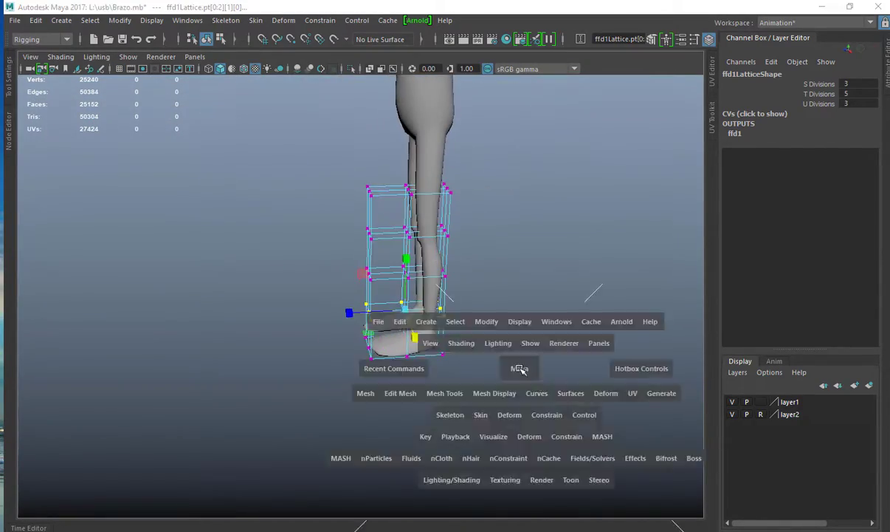
pyautogui.press('space')
pyautogui.keyDown('alt'); pyautogui.moveTo(523, 408); pyautogui.dragTo(471, 383, button='right'); pyautogui.keyUp('alt')
pyautogui.keyDown('alt'); pyautogui.moveTo(471, 383); pyautogui.dragTo(448, 6, button='middle'); pyautogui.keyUp('alt')
pyautogui.keyDown('alt'); pyautogui.moveTo(475, 259); pyautogui.dragTo(519, 139, button='middle'); pyautogui.keyUp('alt')
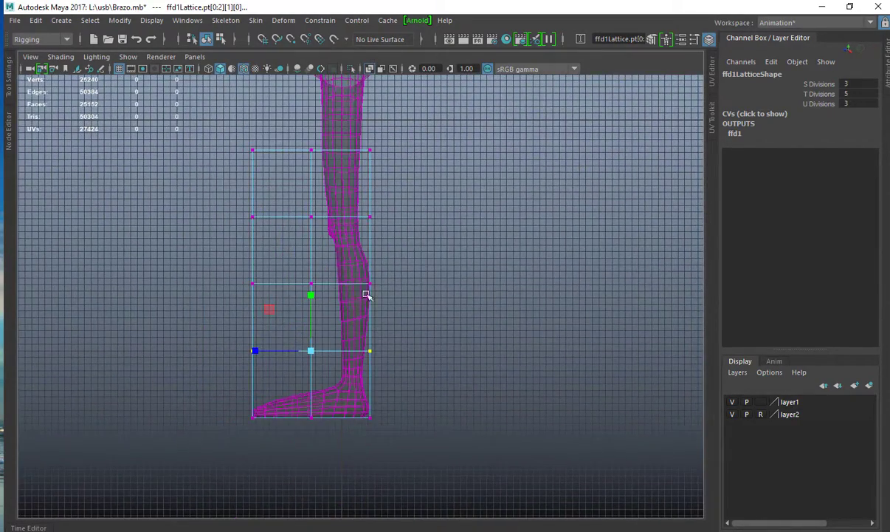
pyautogui.moveTo(342, 259); pyautogui.dragTo(389, 276)
pyautogui.click(311, 217)
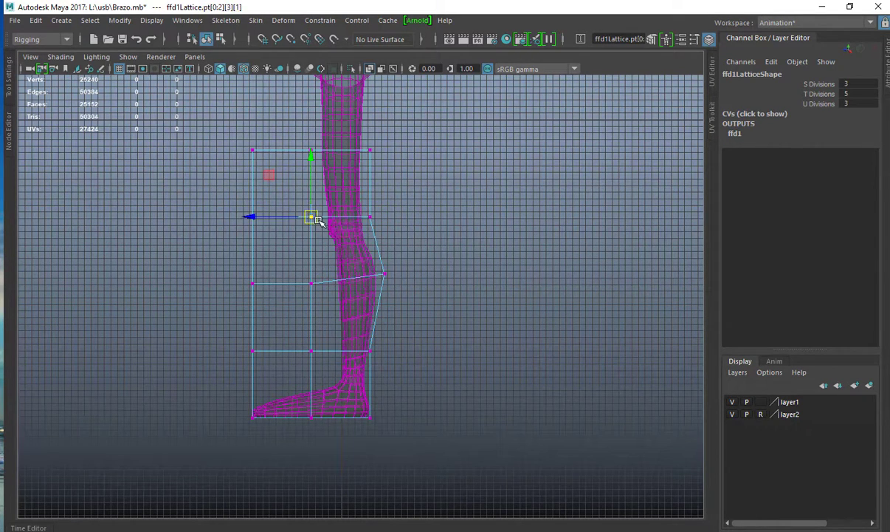
pyautogui.moveTo(313, 219); pyautogui.dragTo(305, 229)
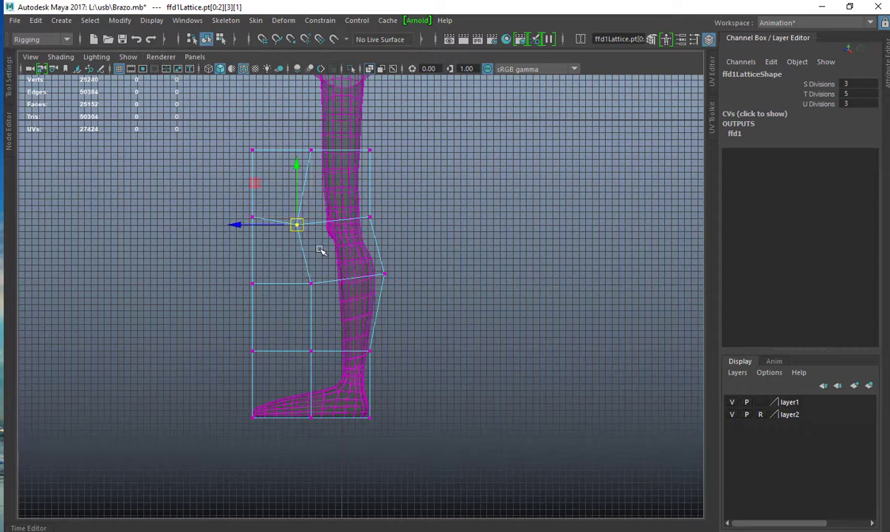
# Lengthen the foot by moving the lowest lattice points backward at the heel and forward at the midfoot and toes.
pyautogui.moveTo(382, 399); pyautogui.dragTo(326, 438)
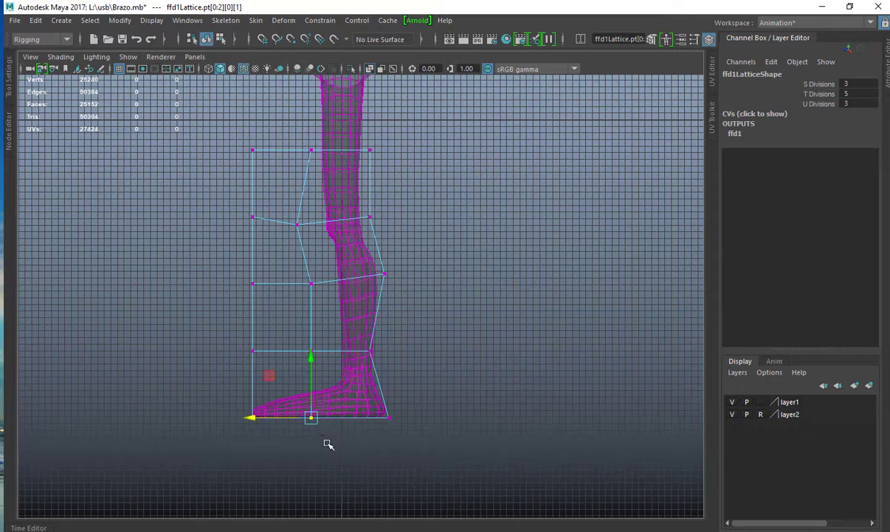
pyautogui.moveTo(368, 471); pyautogui.dragTo(347, 472, button='middle')
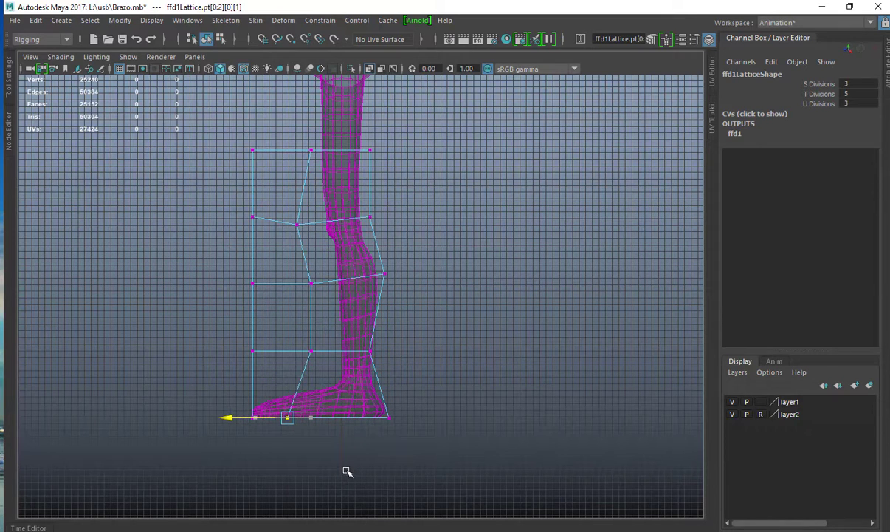
pyautogui.moveTo(243, 455); pyautogui.dragTo(265, 405)
pyautogui.moveTo(352, 463); pyautogui.dragTo(334, 420, button='middle')
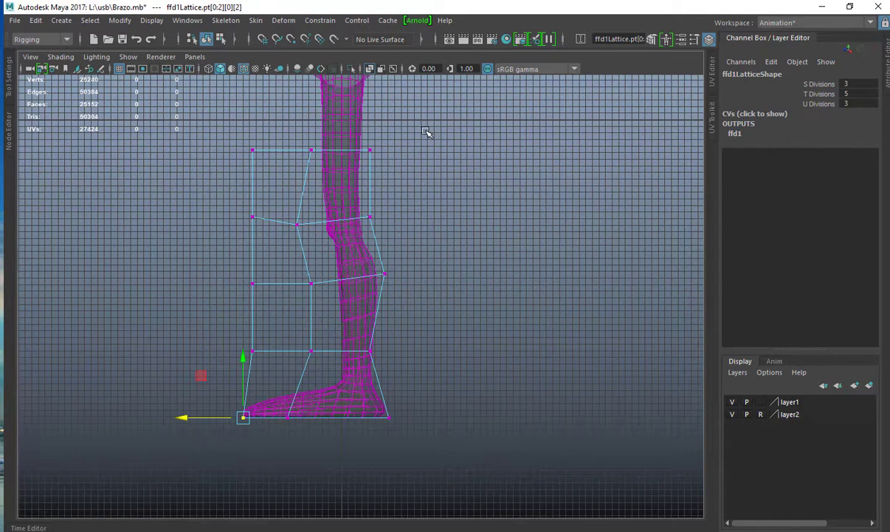
# Hide deformers in the perspective view so the reshaped leg displays without its lattice.
pyautogui.press('space')
pyautogui.press('space')
pyautogui.keyDown('alt'); pyautogui.moveTo(505, 218); pyautogui.dragTo(512, 199); pyautogui.keyUp('alt')
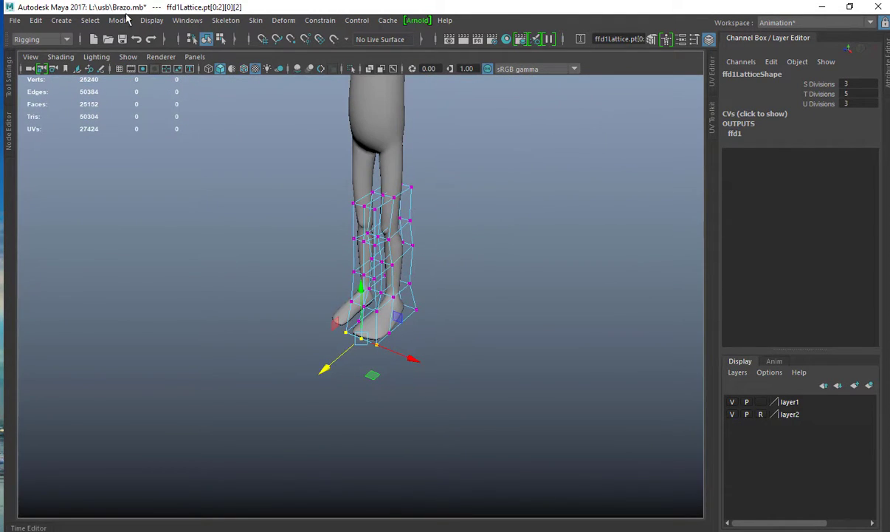
pyautogui.click(127, 57)
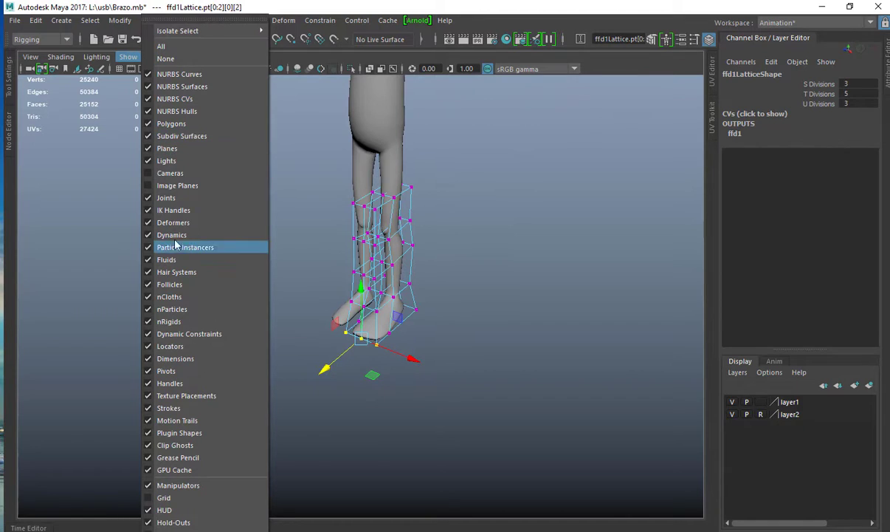
pyautogui.click(197, 222)
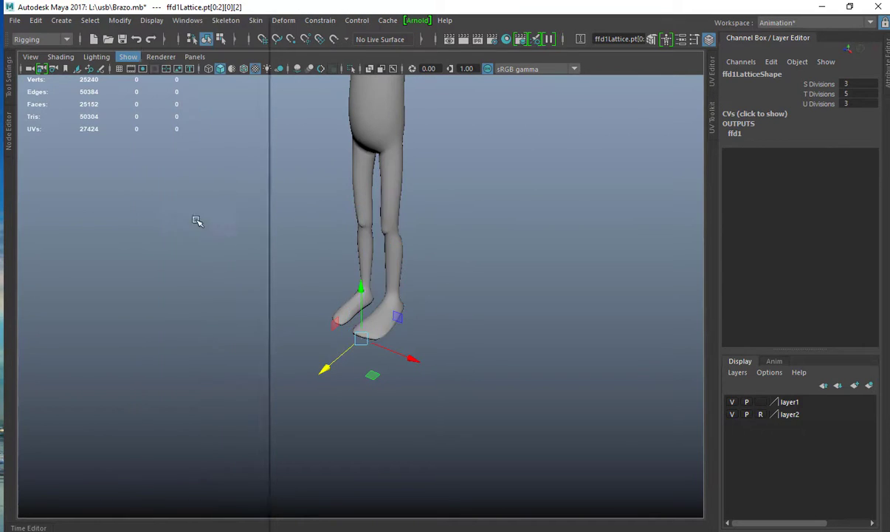
# Deselect the lattice points and compare the reshaped left foot and leg with the opposite one.
pyautogui.keyDown('alt'); pyautogui.moveTo(437, 229); pyautogui.dragTo(451, 296); pyautogui.keyUp('alt')
pyautogui.click(477, 252)
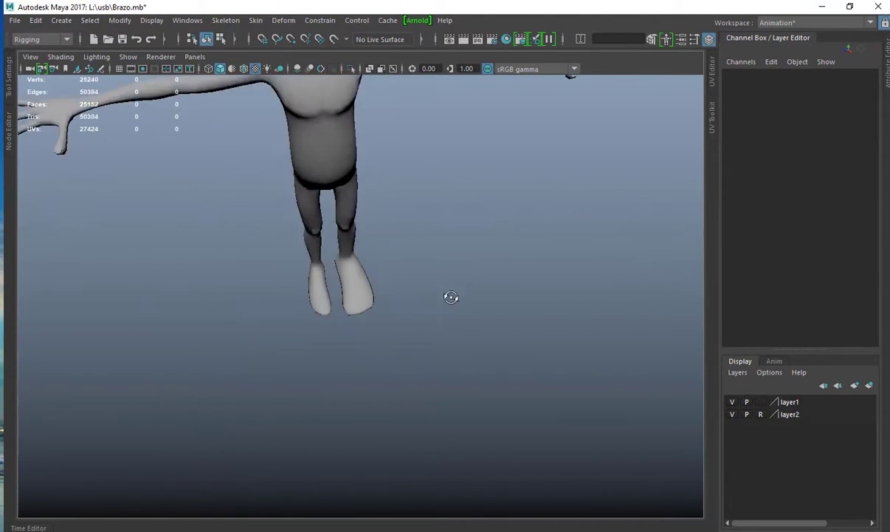
pyautogui.keyDown('alt'); pyautogui.moveTo(449, 293); pyautogui.dragTo(387, 247, button='right'); pyautogui.keyUp('alt')
pyautogui.keyDown('alt'); pyautogui.moveTo(386, 234); pyautogui.dragTo(382, 246); pyautogui.keyUp('alt')
pyautogui.keyDown('alt'); pyautogui.moveTo(381, 250); pyautogui.dragTo(510, 395, button='right'); pyautogui.keyUp('alt')
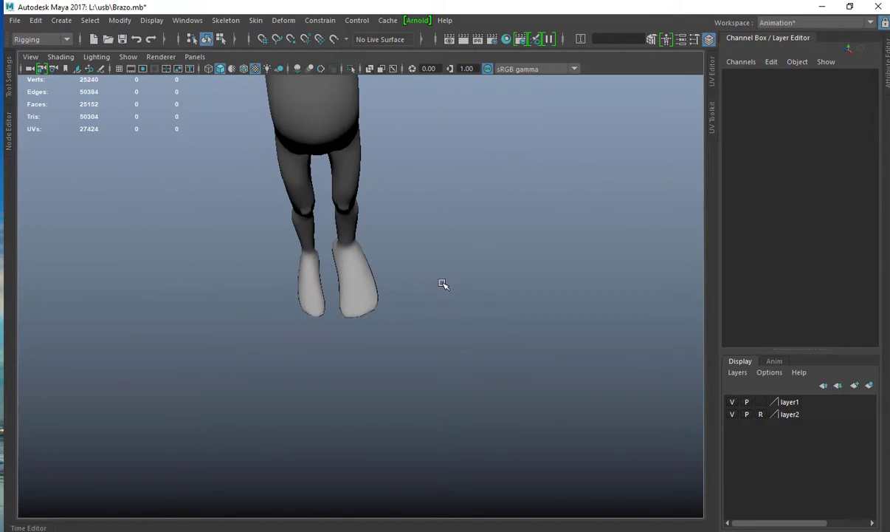
# Move the front middle lattice point at the left foot's toe tip forward to extend the toes.
pyautogui.press('space')
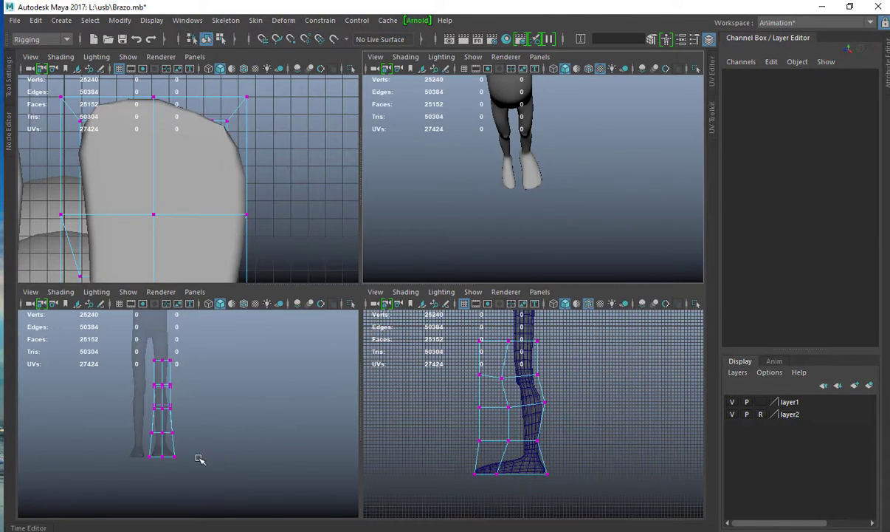
pyautogui.click(164, 455)
pyautogui.press('space')
pyautogui.press('f')
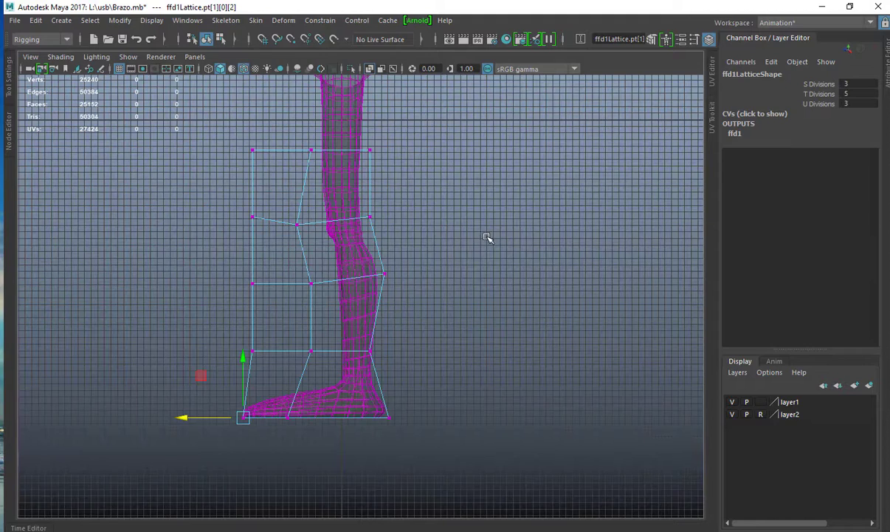
pyautogui.press('space')
pyautogui.press('space')
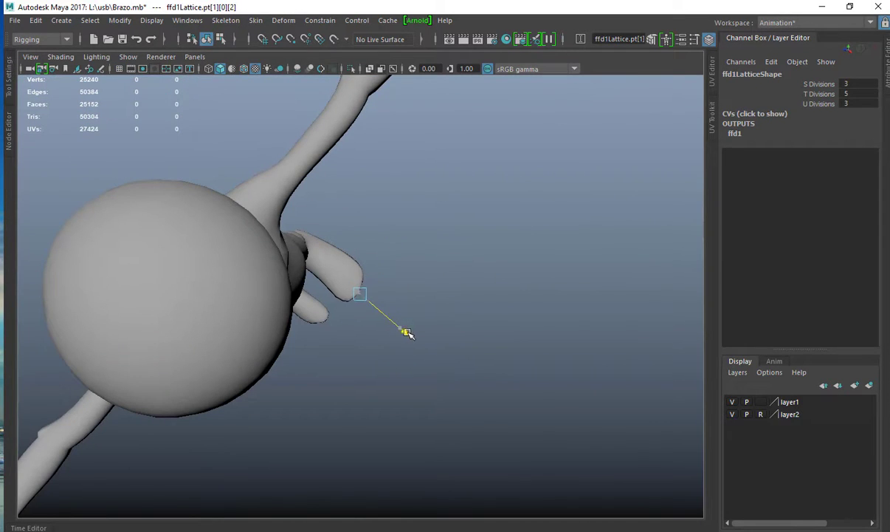
pyautogui.keyDown('alt'); pyautogui.moveTo(401, 285); pyautogui.dragTo(324, 158); pyautogui.keyUp('alt')
pyautogui.keyDown('alt'); pyautogui.moveTo(381, 138); pyautogui.dragTo(470, 297, button='right'); pyautogui.keyUp('alt')
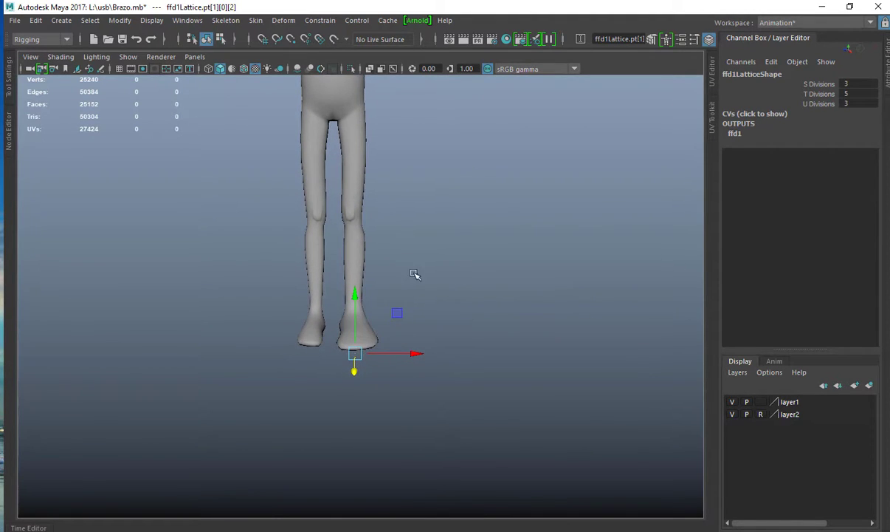
# In the view of the sole, move the outer ball-of-foot lattice point outward and toward the heel, and the middle one slightly toward the heel.
pyautogui.press('space')
pyautogui.scroll(6, 221, 449)
pyautogui.keyDown('alt'); pyautogui.moveTo(182, 476); pyautogui.dragTo(295, 263, button='middle'); pyautogui.keyUp('alt')
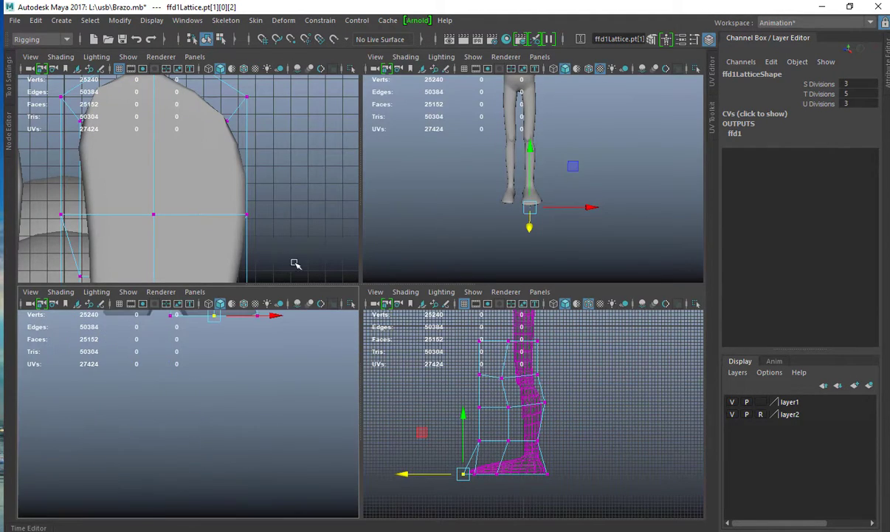
pyautogui.scroll(-4, 260, 416)
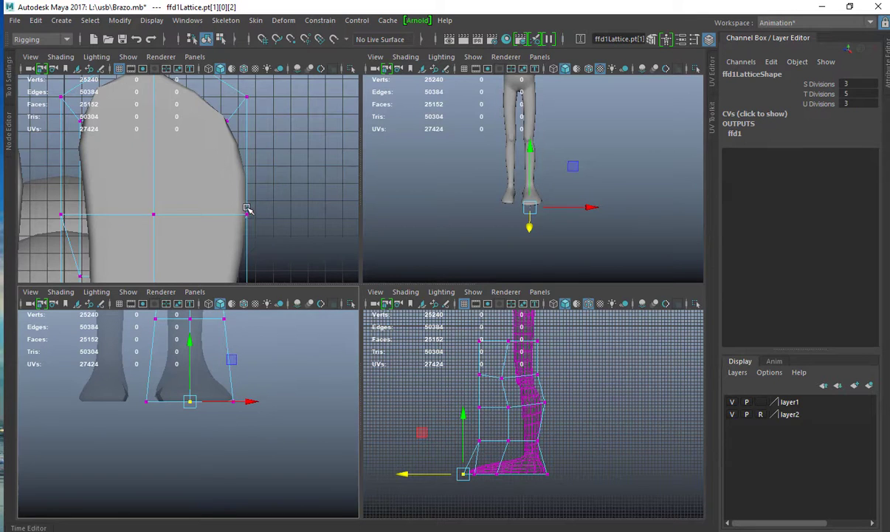
pyautogui.scroll(-5, 248, 210)
pyautogui.click(224, 146)
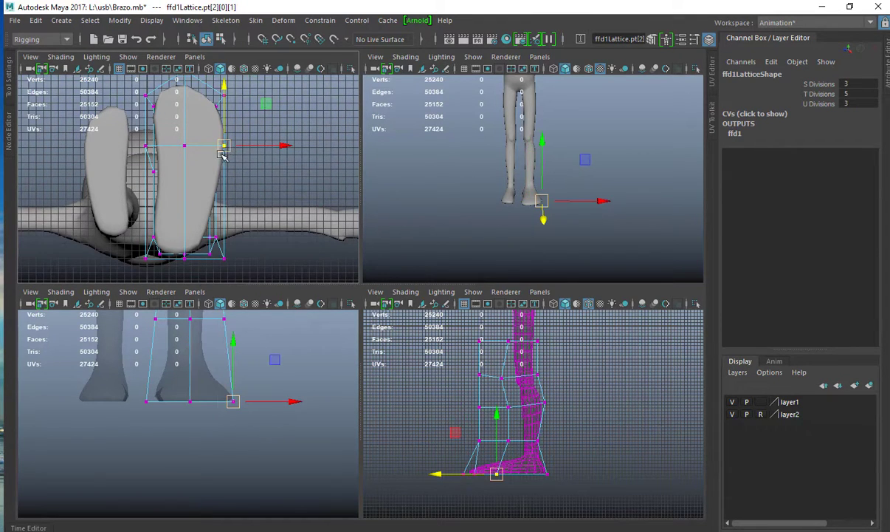
pyautogui.moveTo(267, 105); pyautogui.dragTo(279, 123)
pyautogui.click(205, 155)
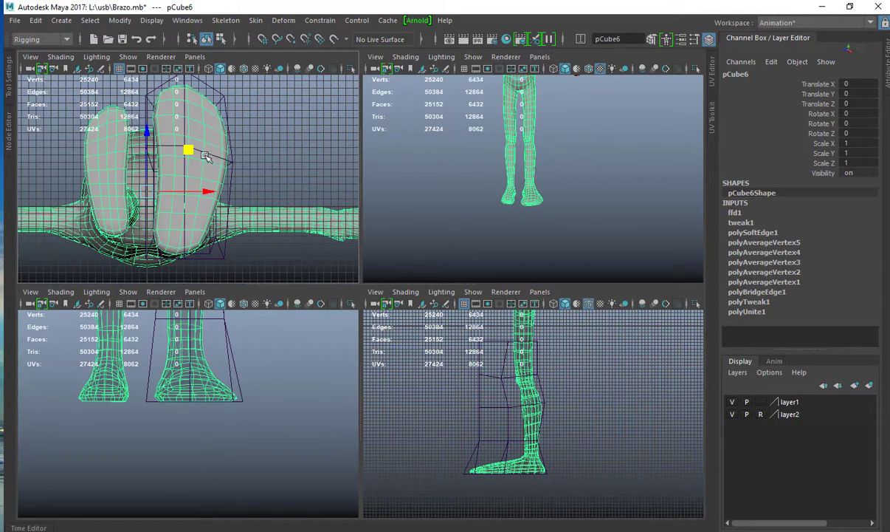
pyautogui.moveTo(235, 162); pyautogui.dragTo(224, 155, button='right')
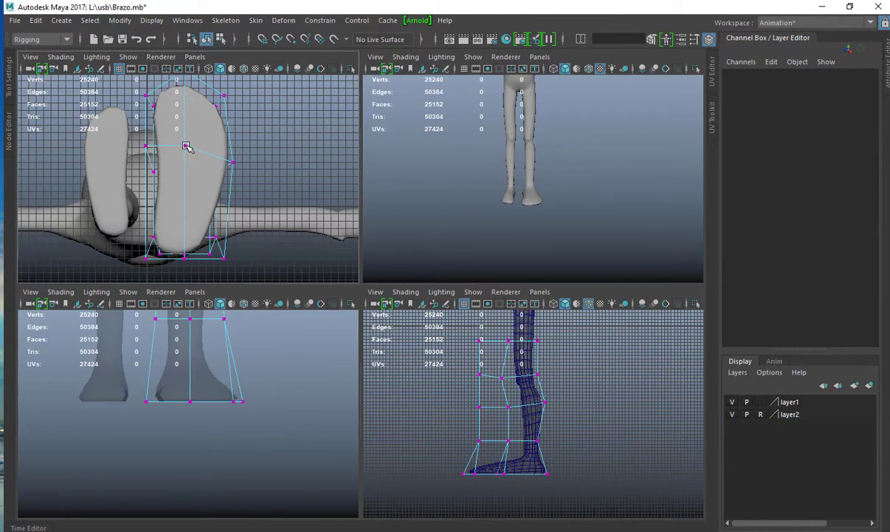
pyautogui.click(186, 147)
pyautogui.keyDown('alt'); pyautogui.moveTo(185, 148); pyautogui.dragTo(155, 239); pyautogui.keyUp('alt')
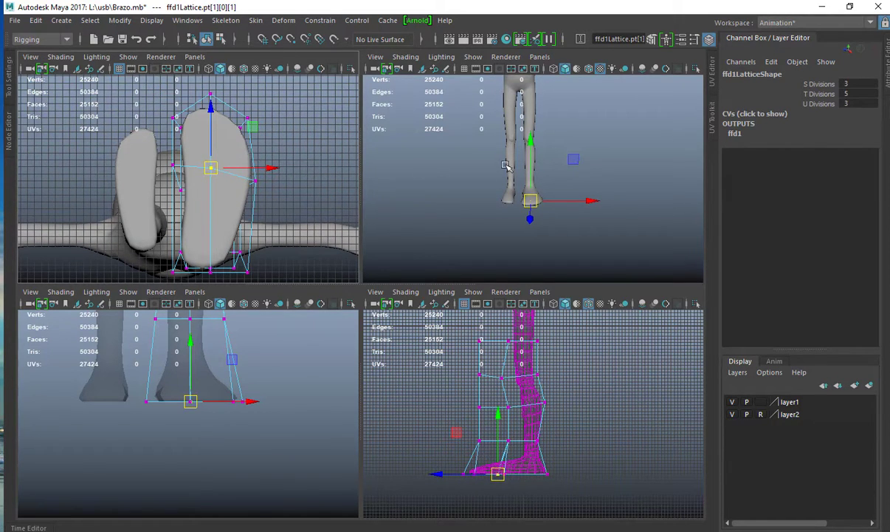
# Deselect the lattice and examine the whole character from several angles to judge the leg and foot proportions.
pyautogui.press('space')
pyautogui.keyDown('alt'); pyautogui.moveTo(526, 181); pyautogui.dragTo(384, 191); pyautogui.keyUp('alt')
pyautogui.click(541, 209)
pyautogui.keyDown('alt'); pyautogui.moveTo(379, 191); pyautogui.dragTo(277, 162, button='right'); pyautogui.keyUp('alt')
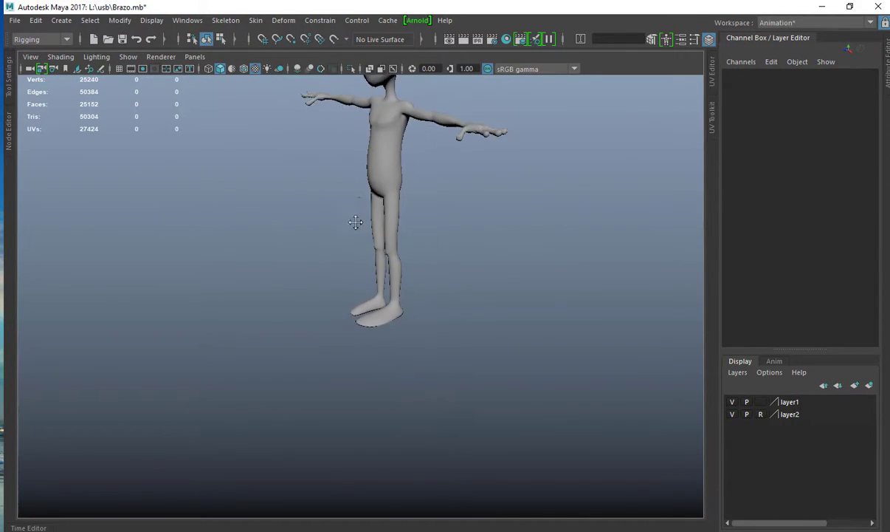
pyautogui.moveTo(356, 223)
pyautogui.keyDown('alt'); pyautogui.mouseDown()
pyautogui.moveTo(258, 200)
pyautogui.moveTo(412, 225)
pyautogui.moveTo(512, 215)
pyautogui.moveTo(359, 229)
pyautogui.mouseUp(); pyautogui.keyUp('alt')
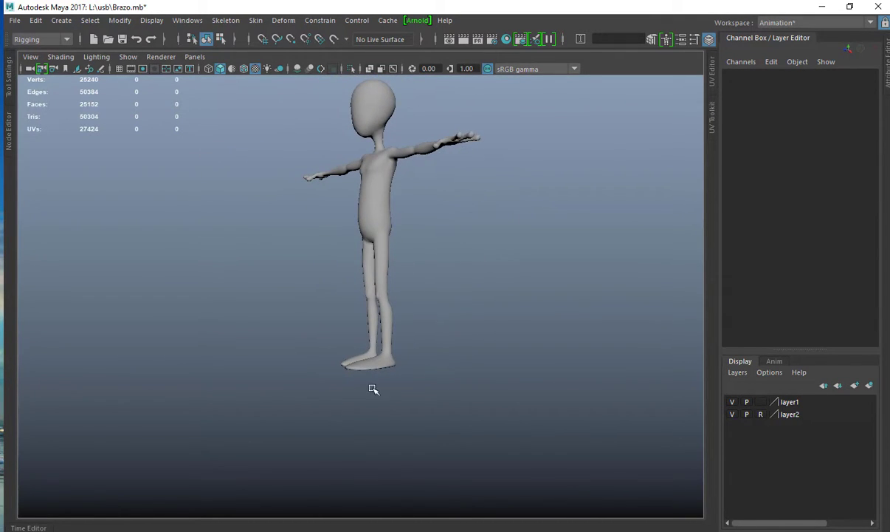
pyautogui.keyDown('alt'); pyautogui.moveTo(373, 389); pyautogui.dragTo(407, 252); pyautogui.keyUp('alt')
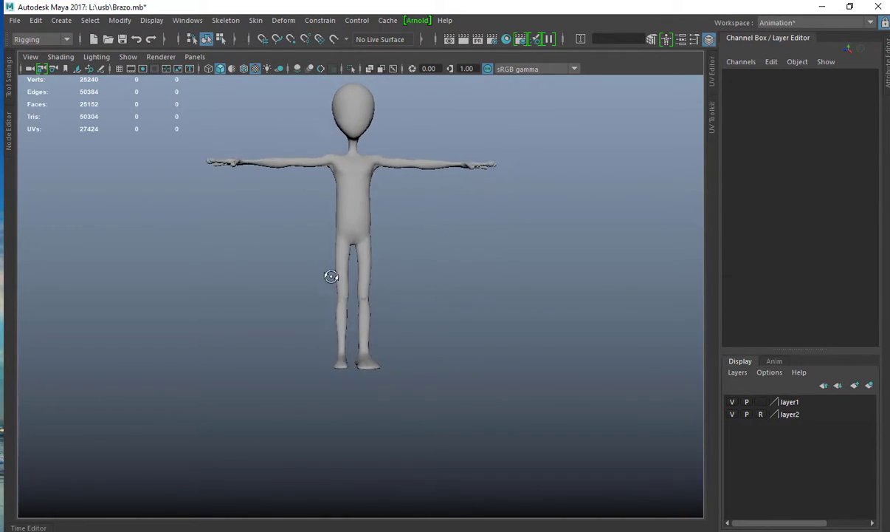
# Delete the construction history of the body mesh so the lattice deformation is baked in.
pyautogui.scroll(5, 328, 274)
pyautogui.click(413, 236)
pyautogui.scroll(-2, 374, 224)
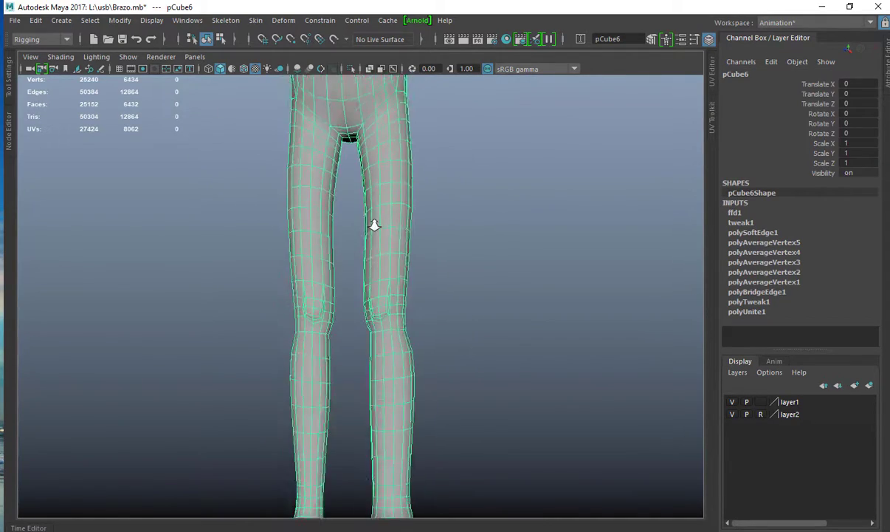
pyautogui.keyDown('alt'); pyautogui.moveTo(373, 224); pyautogui.dragTo(334, 339); pyautogui.keyUp('alt')
pyautogui.press('space')
pyautogui.press('space')
pyautogui.keyDown('alt'); pyautogui.moveTo(282, 380); pyautogui.dragTo(319, 484, button='middle'); pyautogui.keyUp('alt')
pyautogui.scroll(4, 309, 350)
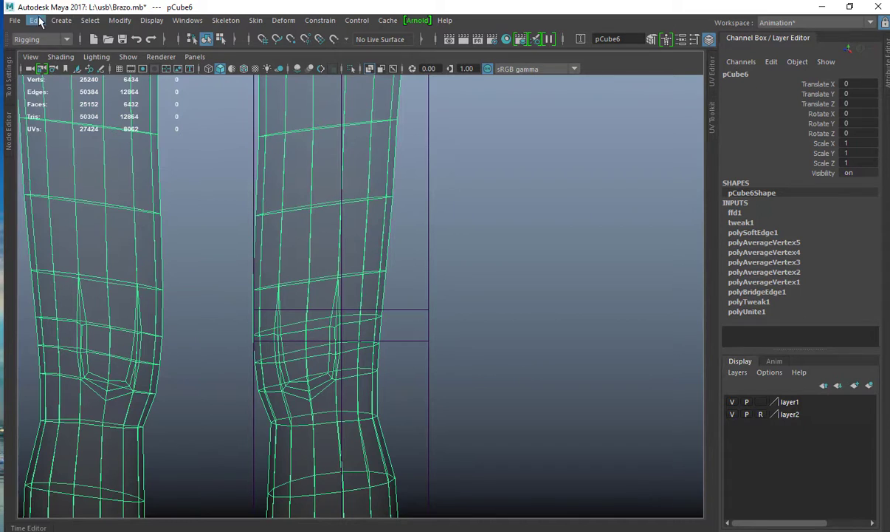
pyautogui.click(35, 20)
pyautogui.moveTo(188, 167)
pyautogui.click(219, 176)
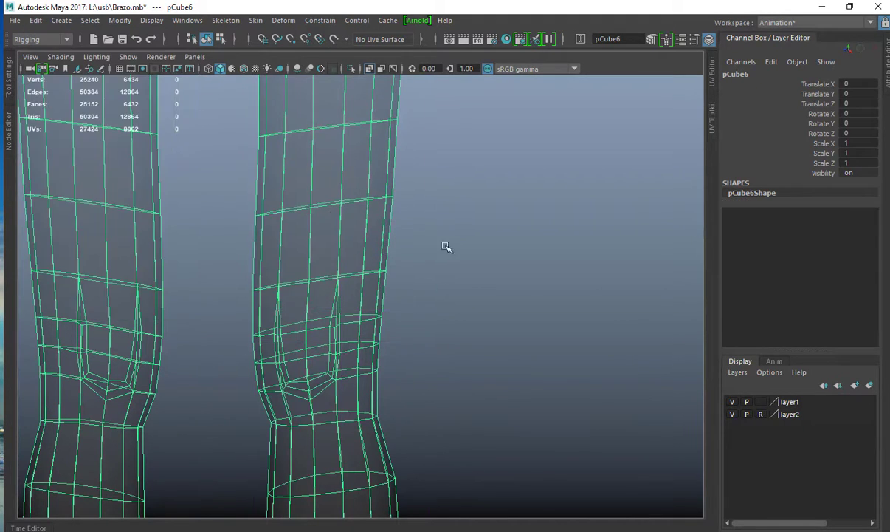
# Select the faces around the left knee by converting a knee edge loop to faces and growing the selection.
pyautogui.click(442, 245)
pyautogui.click(335, 315)
pyautogui.press('F9')
pyautogui.click(305, 358)
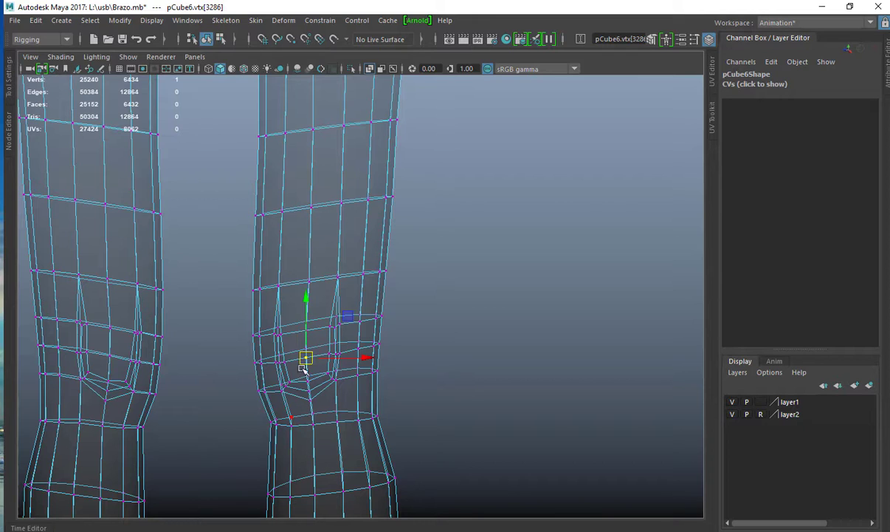
pyautogui.moveTo(264, 386); pyautogui.dragTo(257, 282, button='right')
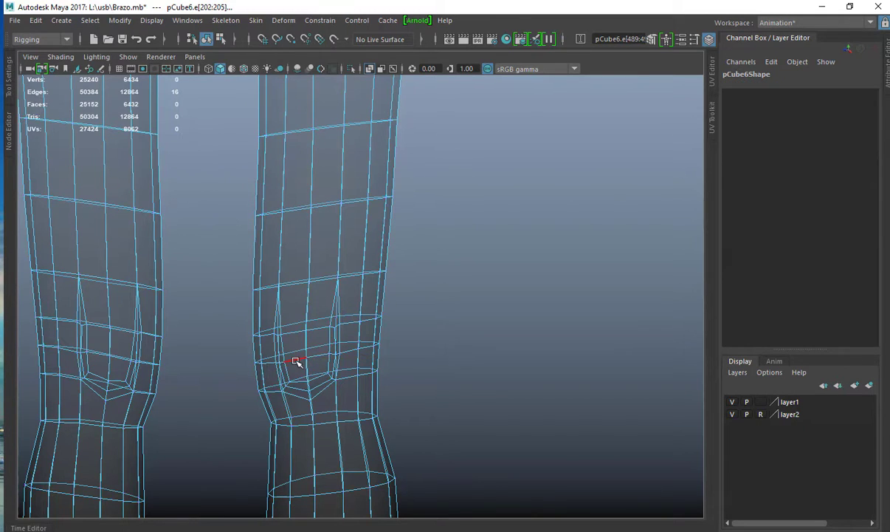
pyautogui.doubleClick(296, 359)
pyautogui.keyDown('ctrl'); pyautogui.moveTo(322, 324); pyautogui.dragTo(310, 436, button='right'); pyautogui.keyUp('ctrl')
pyautogui.keyDown('ctrl'); pyautogui.moveTo(356, 315); pyautogui.dragTo(452, 219, button='right'); pyautogui.keyUp('ctrl')
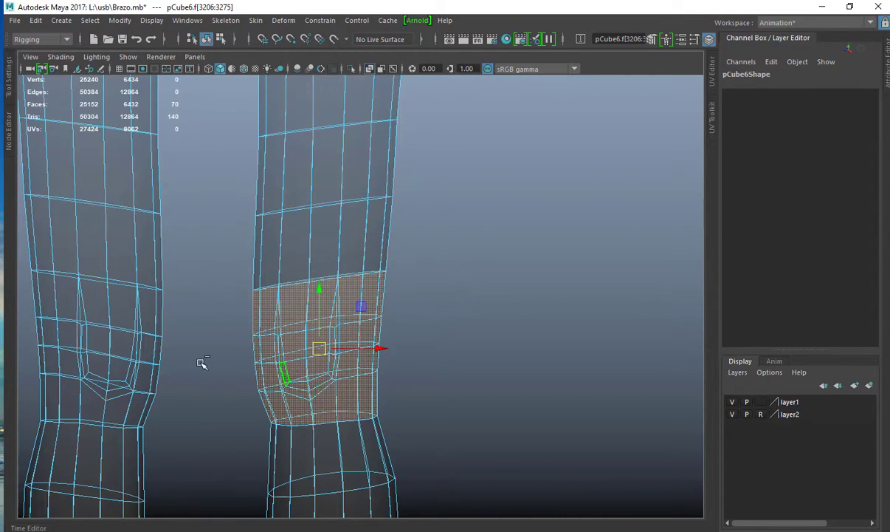
# Convert the knee selection to vertices, remove its upper and lower rows, and enable soft selection with a falloff around the knee.
pyautogui.keyDown('ctrl'); pyautogui.moveTo(203, 363); pyautogui.dragTo(199, 362, button='right'); pyautogui.keyUp('ctrl')
pyautogui.keyDown('ctrl'); pyautogui.moveTo(219, 235); pyautogui.dragTo(435, 302); pyautogui.keyUp('ctrl')
pyautogui.keyDown('ctrl'); pyautogui.moveTo(400, 407); pyautogui.dragTo(233, 490); pyautogui.keyUp('ctrl')
pyautogui.press('b')
pyautogui.moveTo(326, 357); pyautogui.dragTo(443, 358)
# Rotate the soft-selected left knee slightly outward about the vertical axis and shift it slightly outward in the front view.
pyautogui.press('space')
pyautogui.press('space')
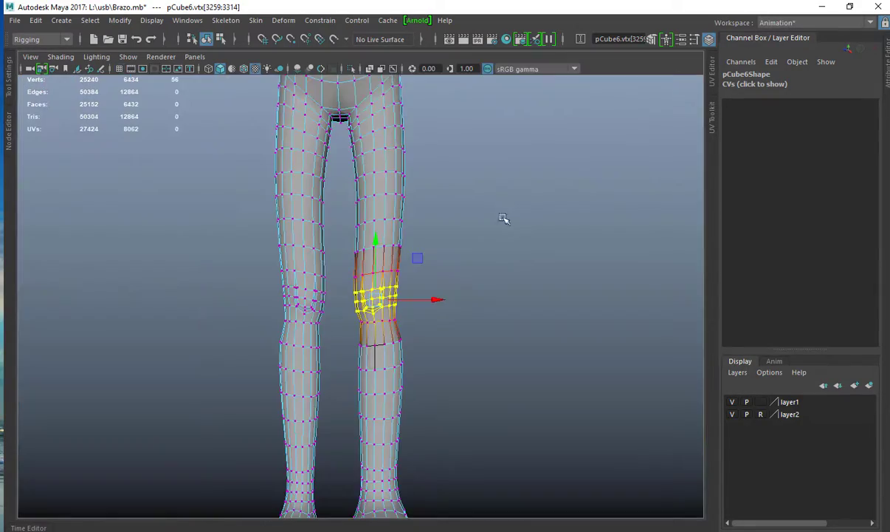
pyautogui.scroll(6, 532, 360)
pyautogui.moveTo(461, 213)
pyautogui.keyDown('alt'); pyautogui.mouseDown()
pyautogui.moveTo(288, 198)
pyautogui.moveTo(356, 223)
pyautogui.moveTo(453, 221)
pyautogui.mouseUp(); pyautogui.keyUp('alt')
pyautogui.press('e')
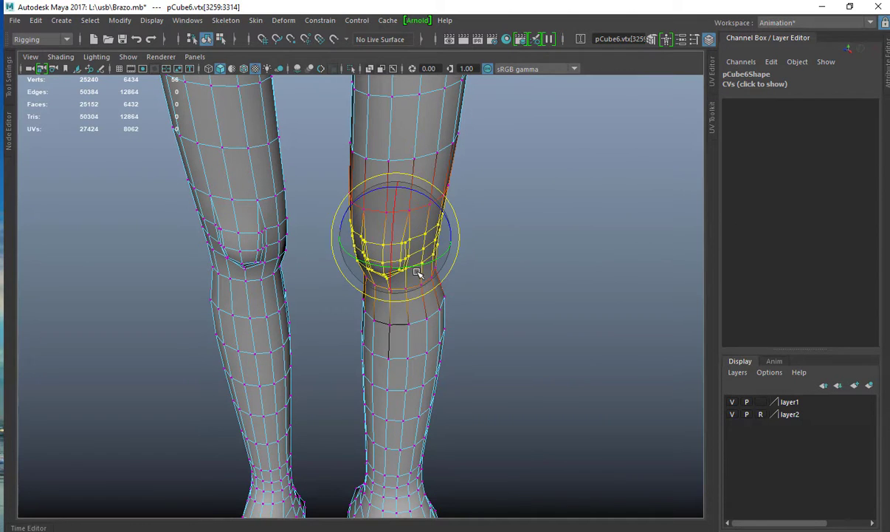
pyautogui.press('space')
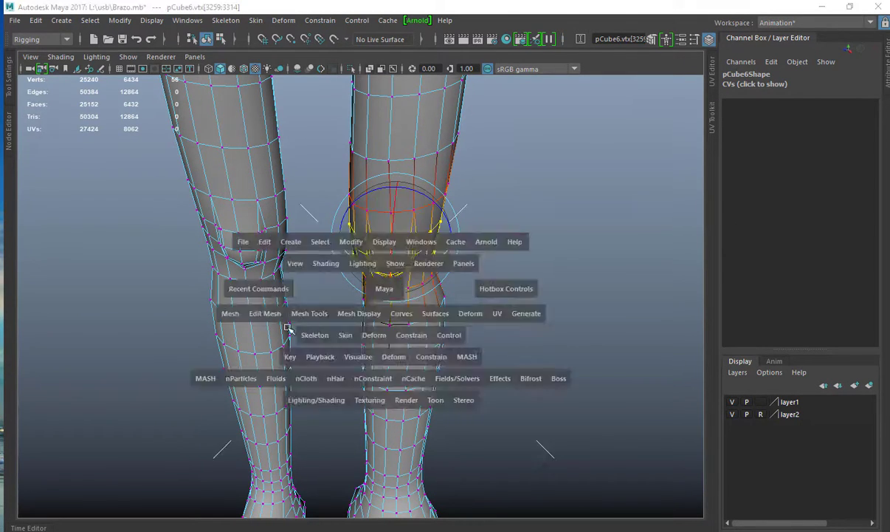
pyautogui.press('space')
pyautogui.press('w')
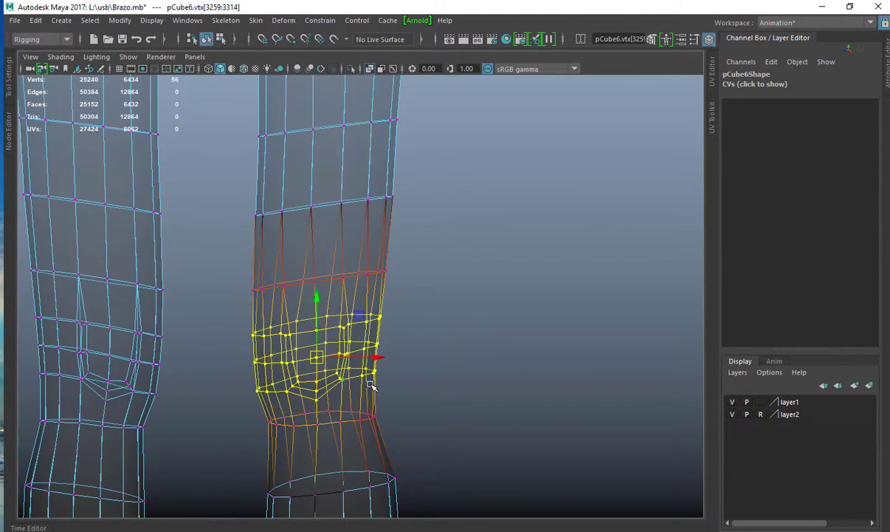
pyautogui.moveTo(377, 357); pyautogui.dragTo(382, 357)
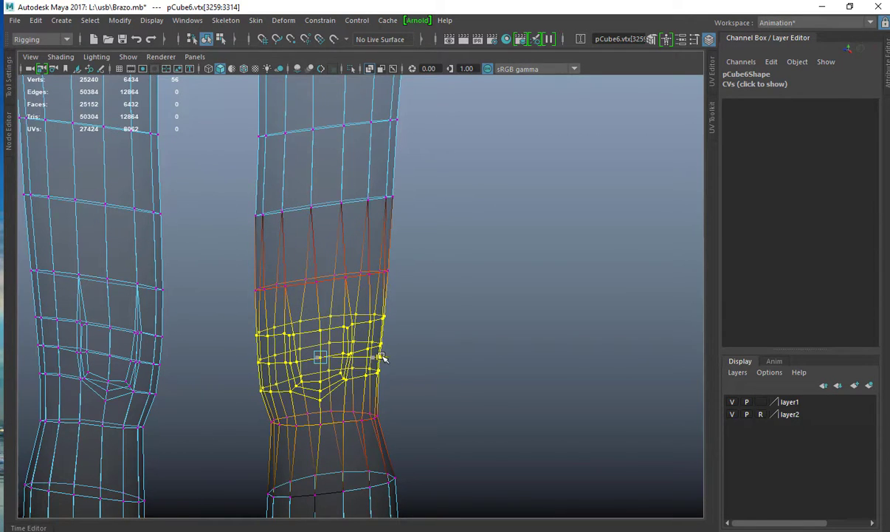
# Return to object mode, deselect the mesh, and compare the reshaped left knee with the opposite one.
pyautogui.scroll(-1, 359, 334)
pyautogui.moveTo(351, 356); pyautogui.dragTo(442, 304, button='right')
pyautogui.click(440, 308)
pyautogui.scroll(-5, 439, 307)
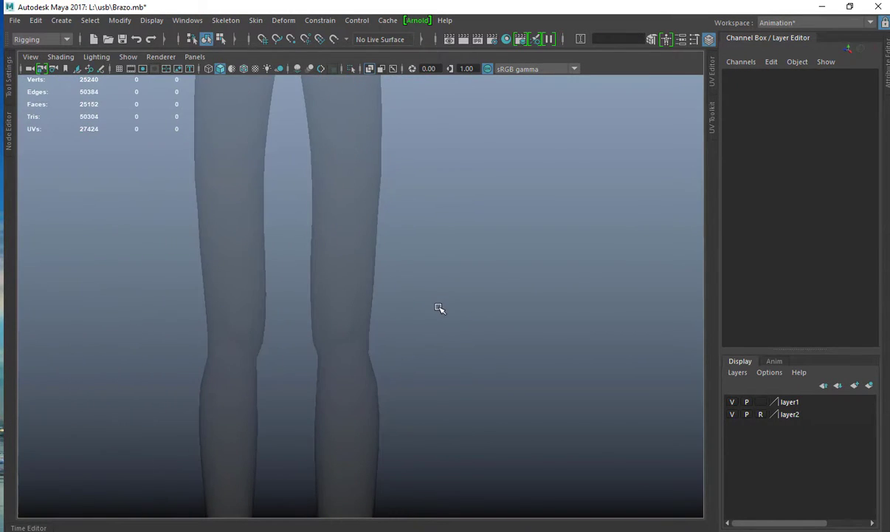
pyautogui.scroll(-3, 438, 307)
pyautogui.press('space')
pyautogui.press('space')
pyautogui.scroll(-5, 371, 199)
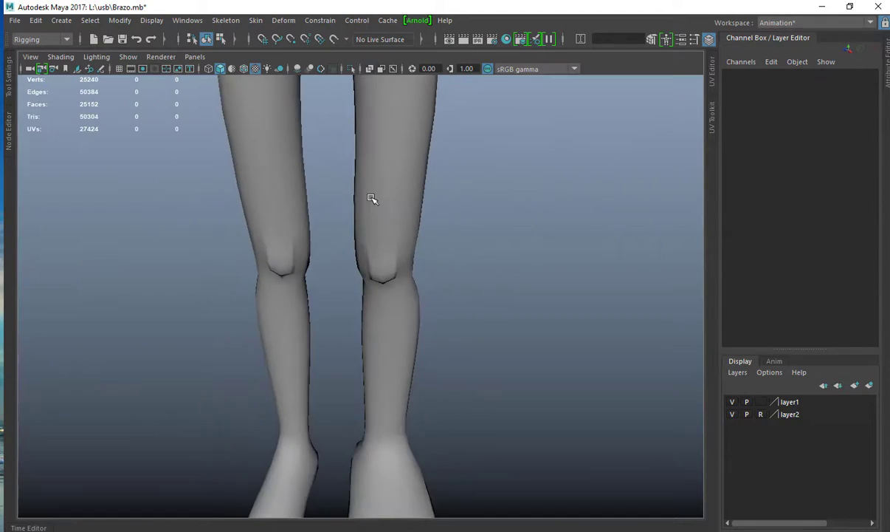
pyautogui.keyDown('alt'); pyautogui.moveTo(371, 198); pyautogui.dragTo(336, 181); pyautogui.keyUp('alt')
pyautogui.keyDown('alt'); pyautogui.moveTo(336, 181); pyautogui.dragTo(254, 177, button='right'); pyautogui.keyUp('alt')
pyautogui.keyDown('alt'); pyautogui.moveTo(255, 177); pyautogui.dragTo(248, 196); pyautogui.keyUp('alt')
pyautogui.scroll(4, 348, 276)
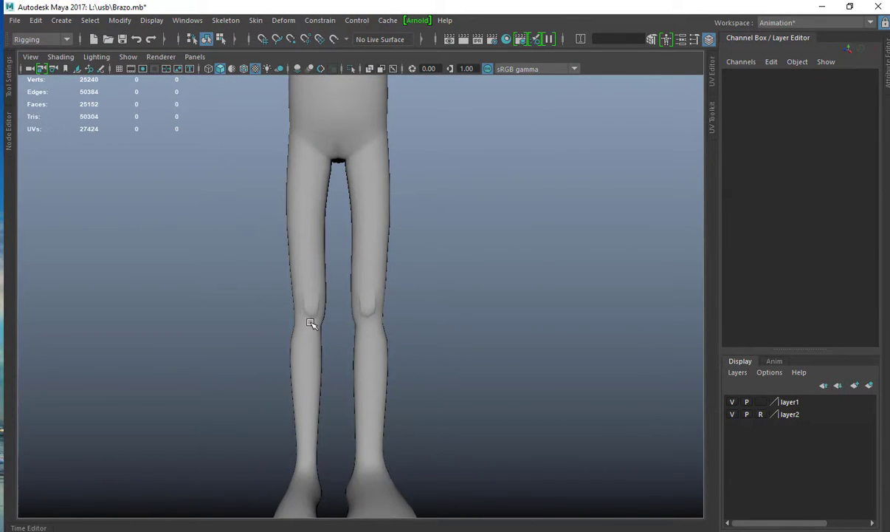
# Delete the complete vertical face loop beside the body's centreline, on the character's right side, to separate the two halves.
pyautogui.scroll(-4, 360, 344)
pyautogui.click(367, 223)
pyautogui.scroll(4, 365, 236)
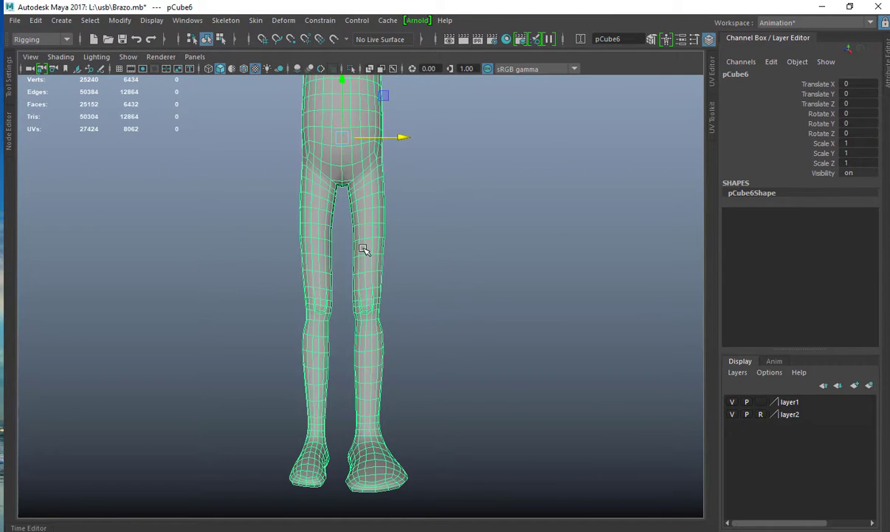
pyautogui.moveTo(370, 198); pyautogui.dragTo(368, 220, button='right')
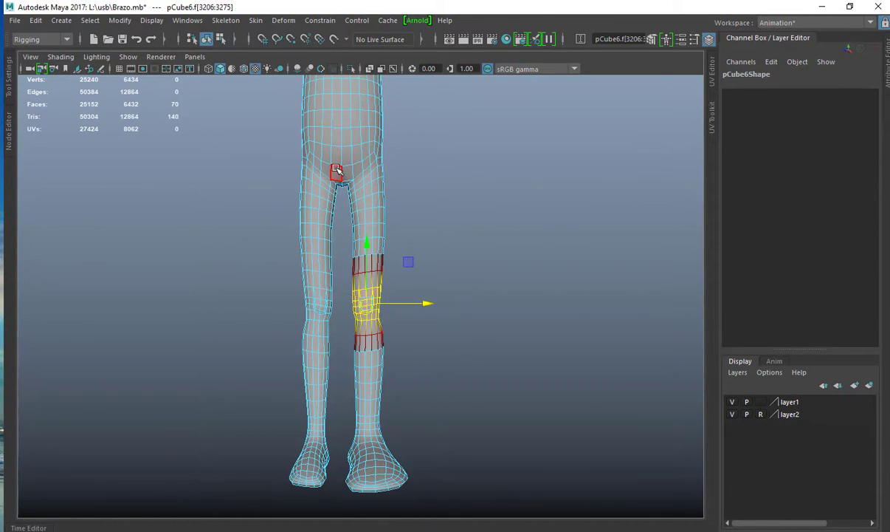
pyautogui.click(338, 151)
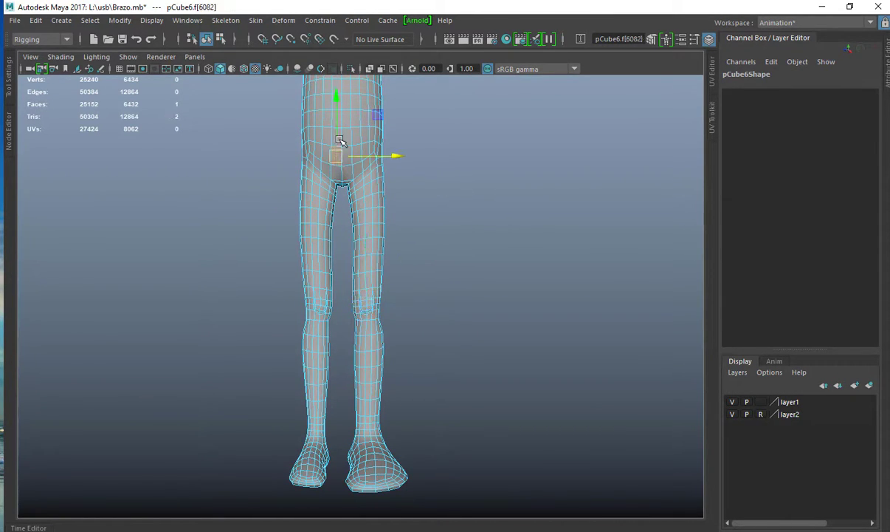
pyautogui.keyDown('shift'); pyautogui.doubleClick(338, 137); pyautogui.keyUp('shift')
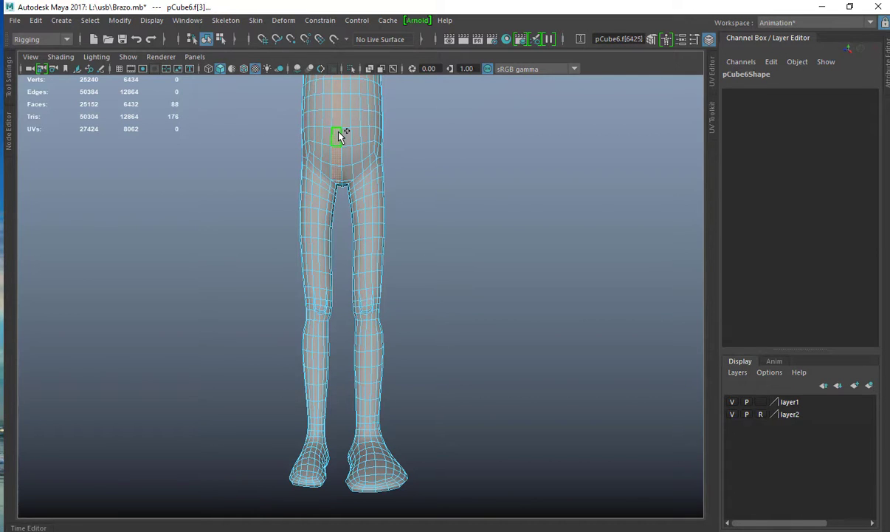
pyautogui.keyDown('alt'); pyautogui.moveTo(364, 190); pyautogui.dragTo(379, 284, button='middle'); pyautogui.keyUp('alt')
pyautogui.scroll(-4, 379, 284)
pyautogui.press('Delete')
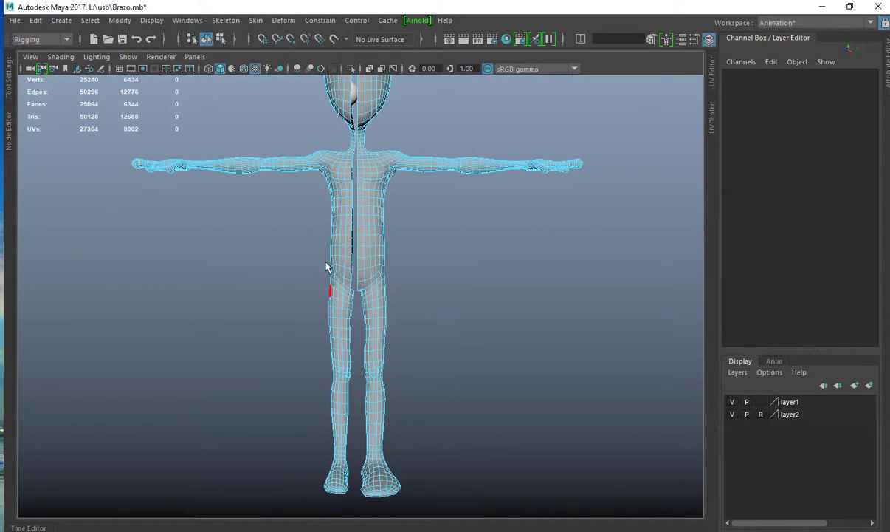
# Delete all faces of the character's separated right half and return the remaining left half to object mode.
pyautogui.doubleClick(336, 242)
pyautogui.press('Delete')
pyautogui.moveTo(372, 225); pyautogui.dragTo(403, 215, button='right')
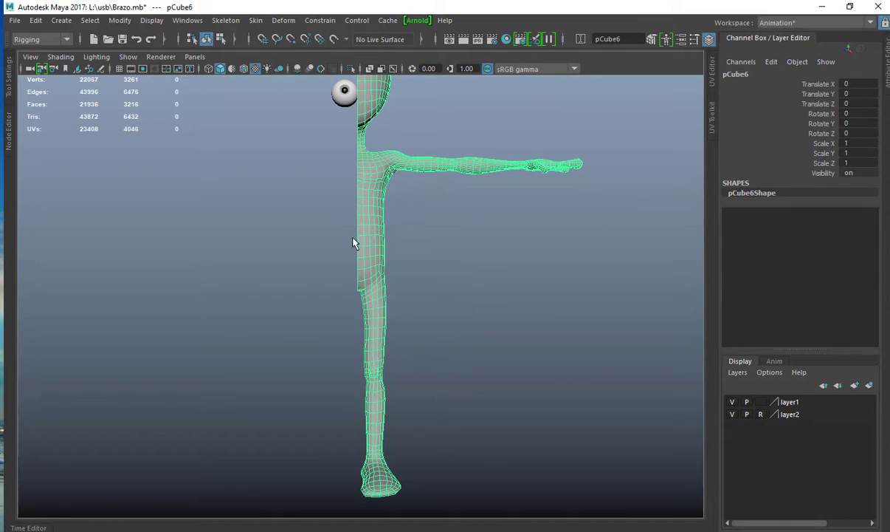
# Select the open border edge loop along the half body's centreline and ready it for moving in the front view.
pyautogui.scroll(6, 353, 243)
pyautogui.press('F10')
pyautogui.doubleClick(351, 235)
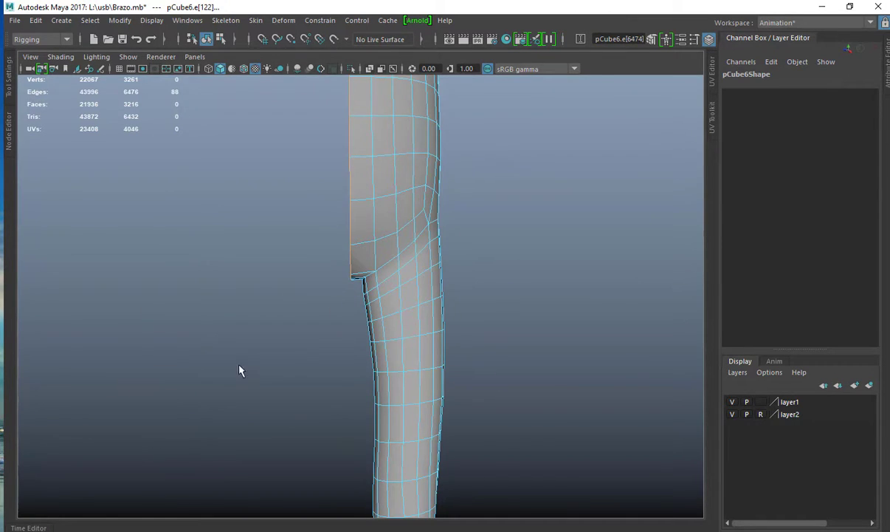
pyautogui.press('space')
pyautogui.press('space')
pyautogui.keyDown('alt'); pyautogui.moveTo(320, 167); pyautogui.dragTo(318, 390, button='middle'); pyautogui.keyUp('alt')
pyautogui.press('w')
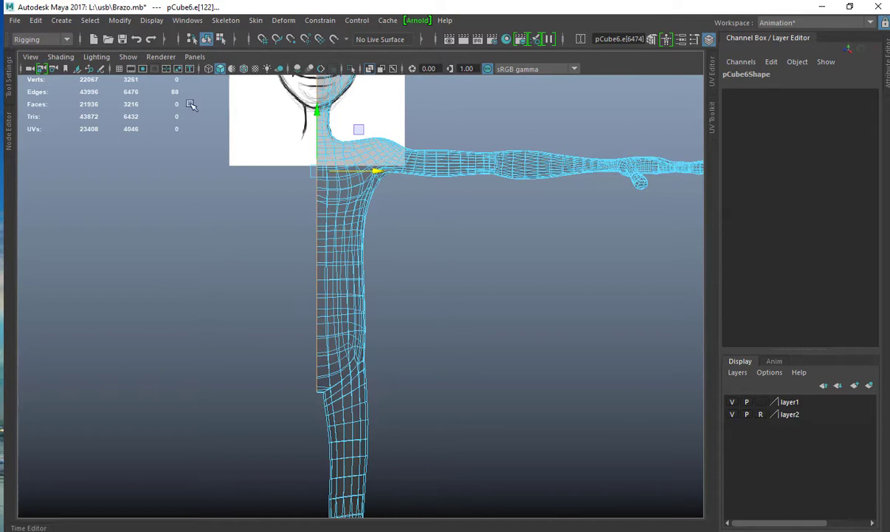
# Open the Move tool's snap settings and display the grid in the front view.
pyautogui.click(10, 87)
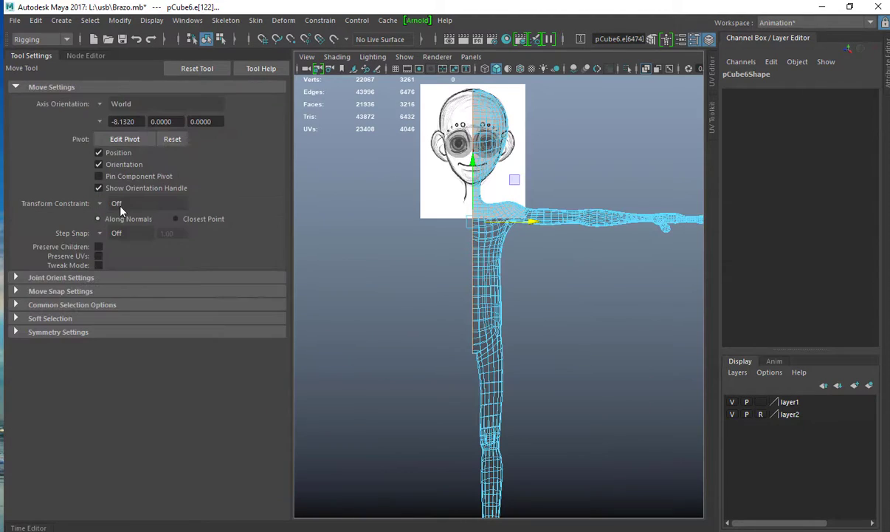
pyautogui.click(59, 291)
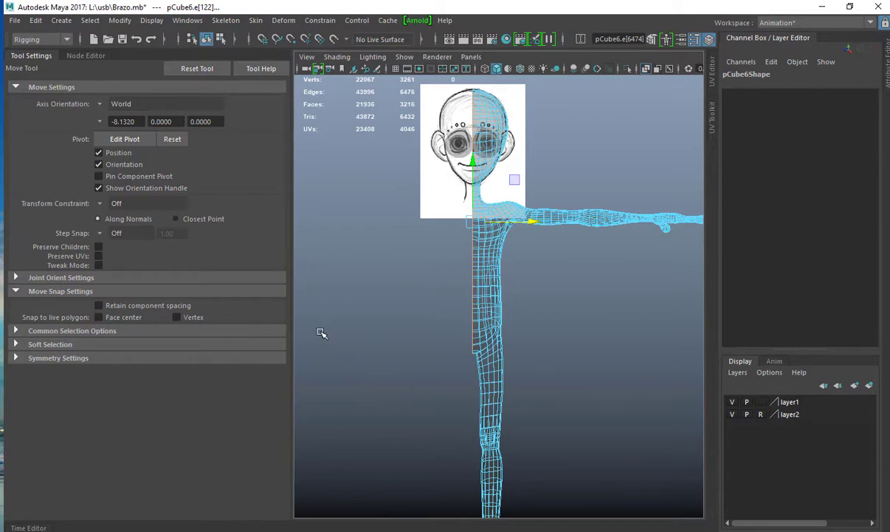
pyautogui.scroll(1, 456, 334)
pyautogui.scroll(4, 453, 294)
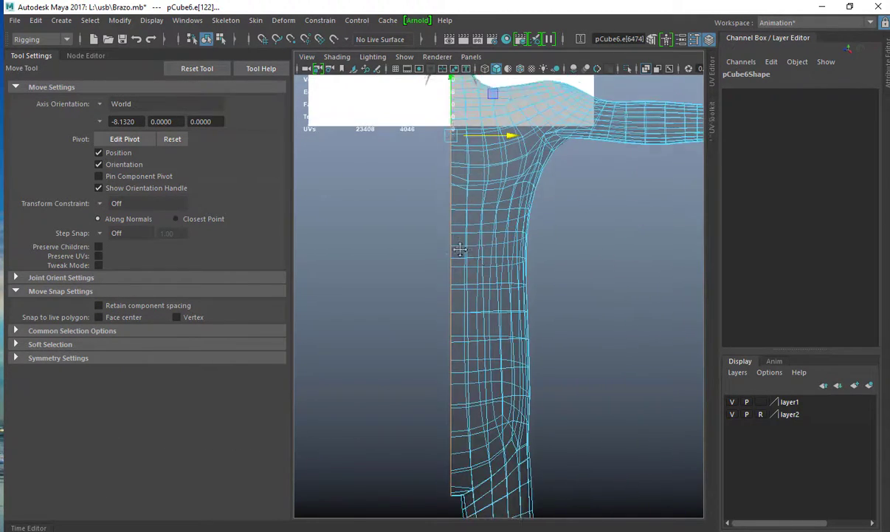
pyautogui.click(397, 69)
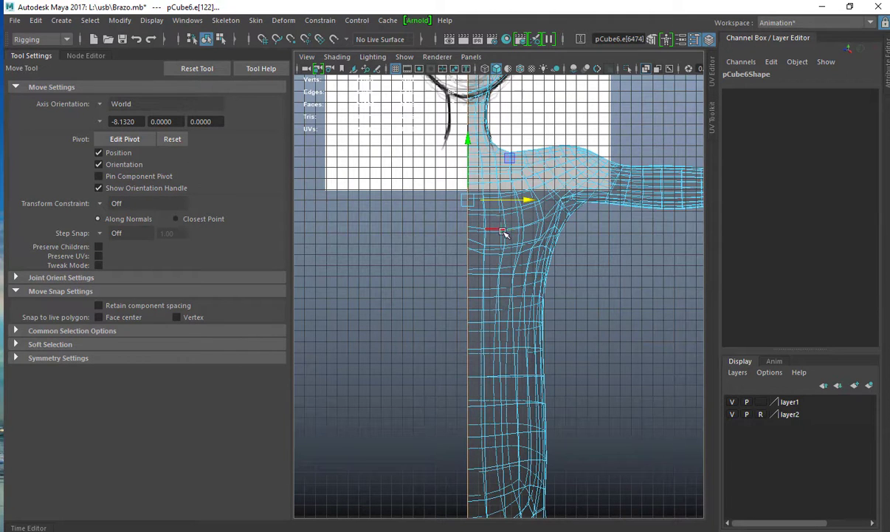
# Convert the centreline border selection to vertices and snap them horizontally onto the grid's central vertical line.
pyautogui.press('F9')
pyautogui.keyDown('alt'); pyautogui.moveTo(417, 85); pyautogui.dragTo(397, 109, button='middle'); pyautogui.keyUp('alt')
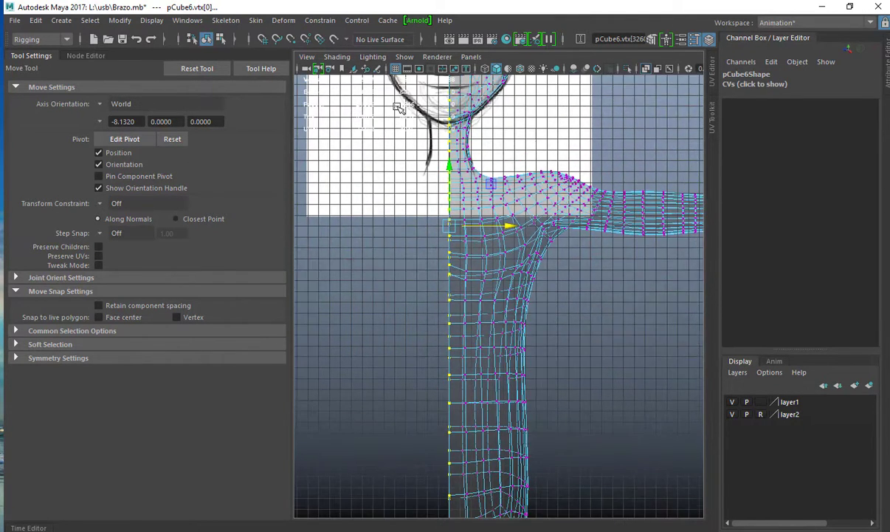
pyautogui.scroll(4, 399, 89)
pyautogui.moveTo(445, 142); pyautogui.dragTo(453, 141)
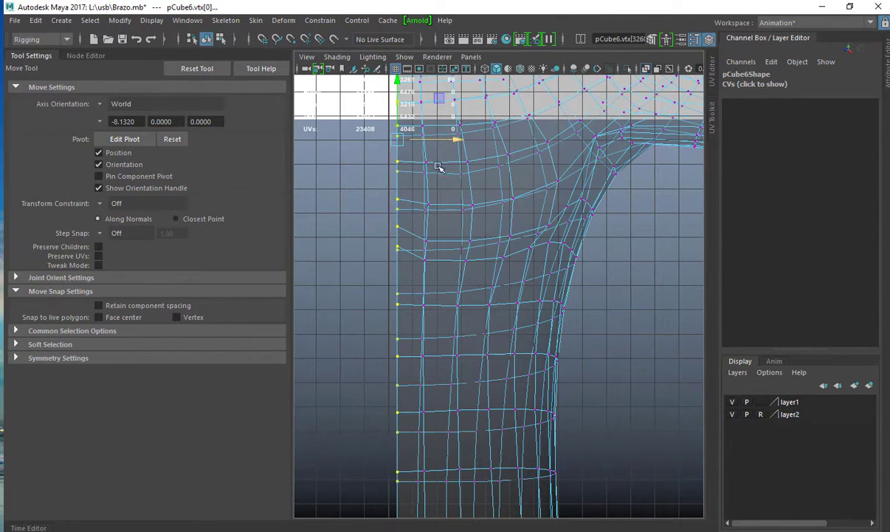
pyautogui.scroll(-3, 383, 232)
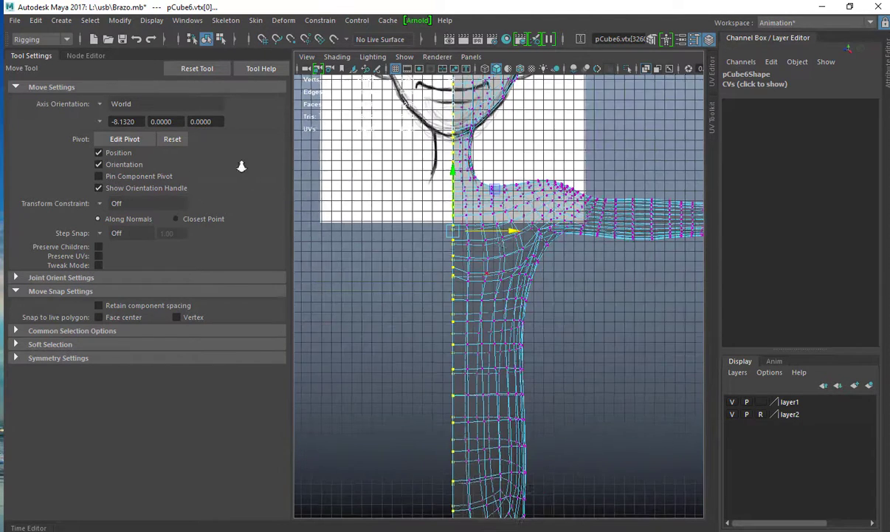
# Mirror the half body across X in the negative direction from its bounding box, merging border vertices with a 0.001 threshold.
pyautogui.press('F8')
pyautogui.keyDown('shift'); pyautogui.moveTo(514, 241); pyautogui.dragTo(576, 382, button='right'); pyautogui.keyUp('shift')
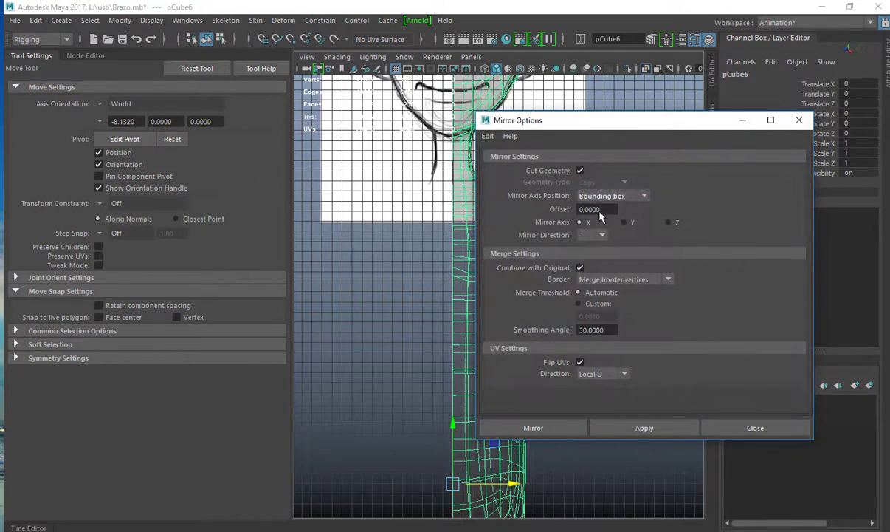
pyautogui.click(535, 427)
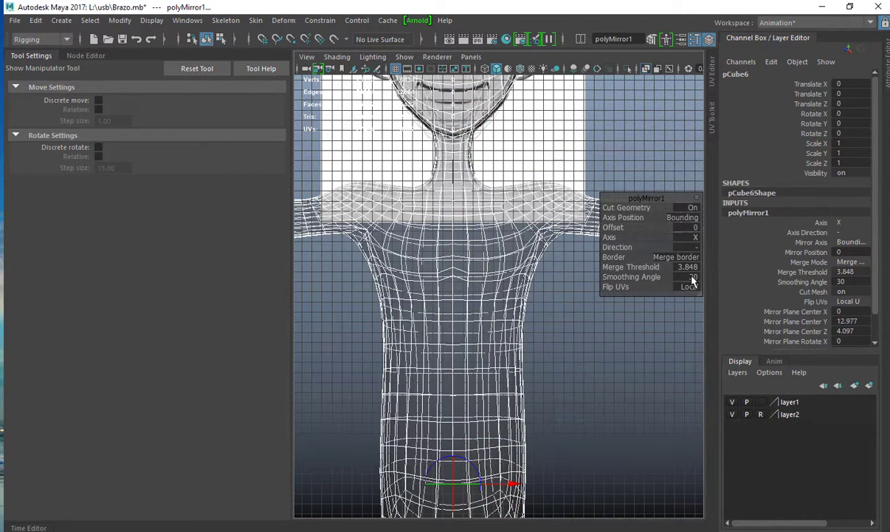
pyautogui.click(687, 267)
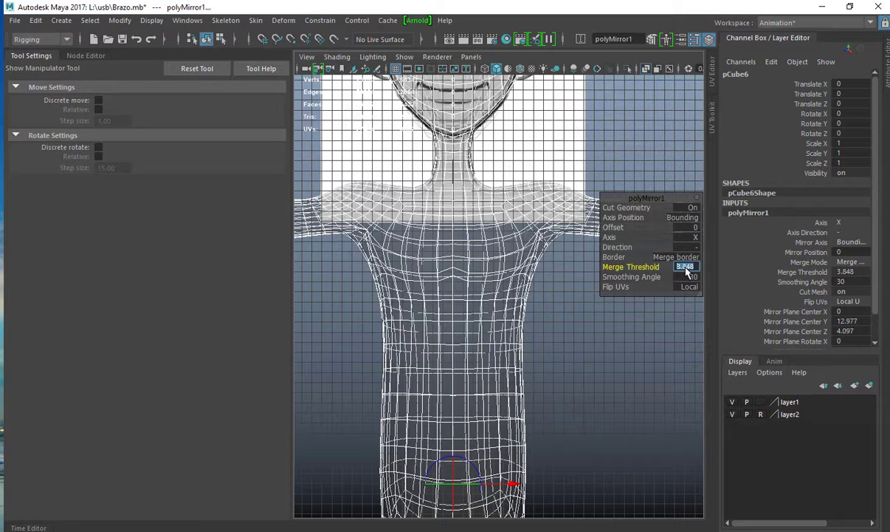
pyautogui.press('Return')
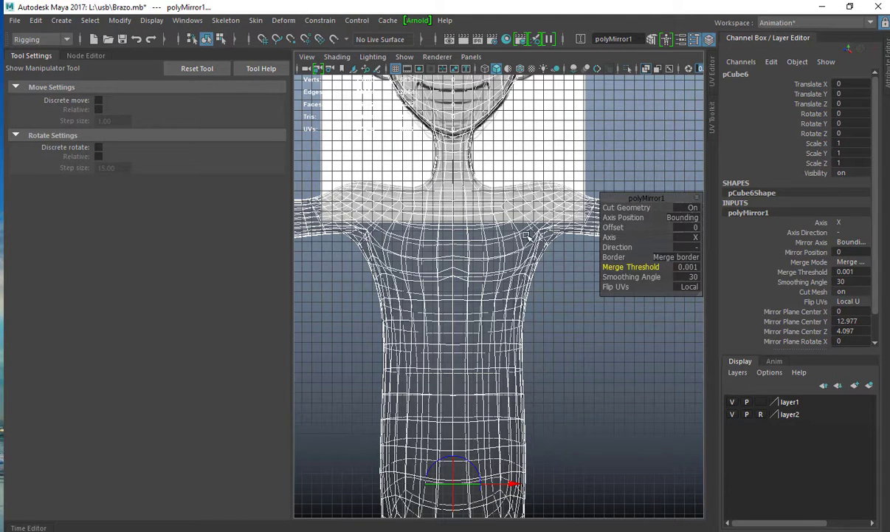
# Deselect the mirrored body and inspect its torso, hips and legs in the perspective view.
pyautogui.scroll(-2, 527, 236)
pyautogui.click(573, 126)
pyautogui.press('space')
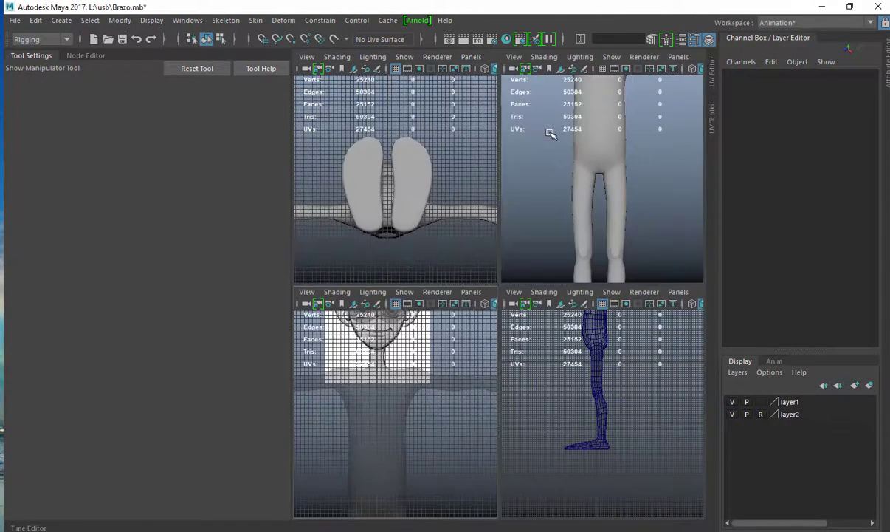
pyautogui.press('space')
pyautogui.scroll(-5, 555, 214)
pyautogui.scroll(-4, 501, 217)
pyautogui.keyDown('alt'); pyautogui.moveTo(559, 241); pyautogui.dragTo(475, 259); pyautogui.keyUp('alt')
pyautogui.scroll(5, 474, 258)
pyautogui.keyDown('alt'); pyautogui.moveTo(548, 281); pyautogui.dragTo(580, 258); pyautogui.keyUp('alt')
pyautogui.keyDown('alt'); pyautogui.moveTo(580, 258); pyautogui.dragTo(535, 261, button='right'); pyautogui.keyUp('alt')
pyautogui.keyDown('alt'); pyautogui.moveTo(536, 262); pyautogui.dragTo(503, 260); pyautogui.keyUp('alt')
pyautogui.scroll(-1, 539, 264)
pyautogui.scroll(8, 493, 262)
pyautogui.keyDown('alt'); pyautogui.moveTo(480, 264); pyautogui.dragTo(511, 274, button='middle'); pyautogui.keyUp('alt')
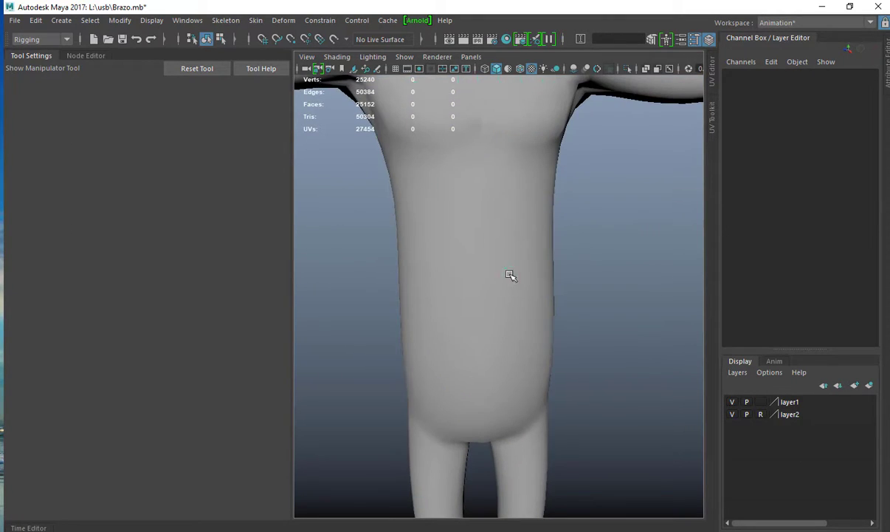
# Soften all edges of the mirrored body mesh and deselect it.
pyautogui.click(485, 280)
pyautogui.keyDown('shift'); pyautogui.moveTo(409, 189); pyautogui.dragTo(502, 200, button='right'); pyautogui.keyUp('shift')
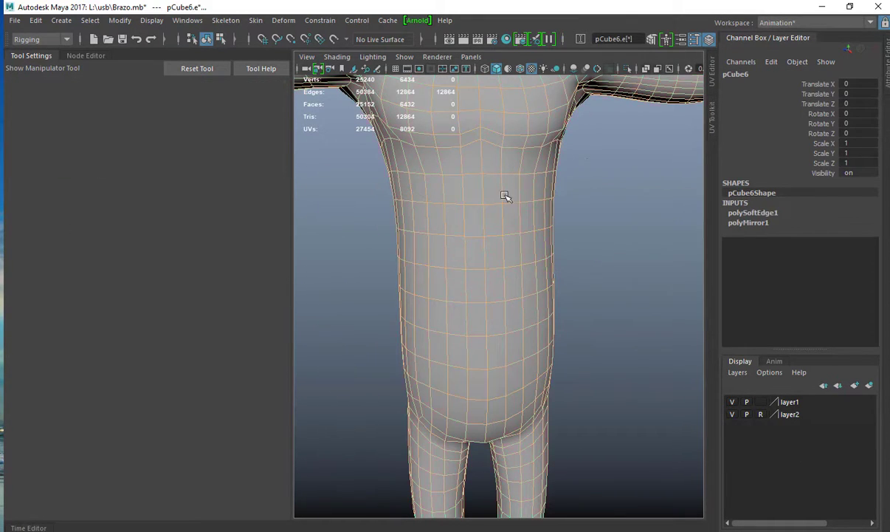
pyautogui.click(620, 163)
# Examine the complete mirrored character from several angles to check its symmetry and overall shape.
pyautogui.scroll(-6, 517, 189)
pyautogui.scroll(-2, 499, 246)
pyautogui.keyDown('alt'); pyautogui.moveTo(451, 204); pyautogui.dragTo(702, 231); pyautogui.keyUp('alt')
pyautogui.moveTo(531, 244)
pyautogui.keyDown('alt'); pyautogui.mouseDown()
pyautogui.moveTo(637, 235)
pyautogui.moveTo(597, 239)
pyautogui.moveTo(567, 265)
pyautogui.moveTo(539, 235)
pyautogui.mouseUp(); pyautogui.keyUp('alt')
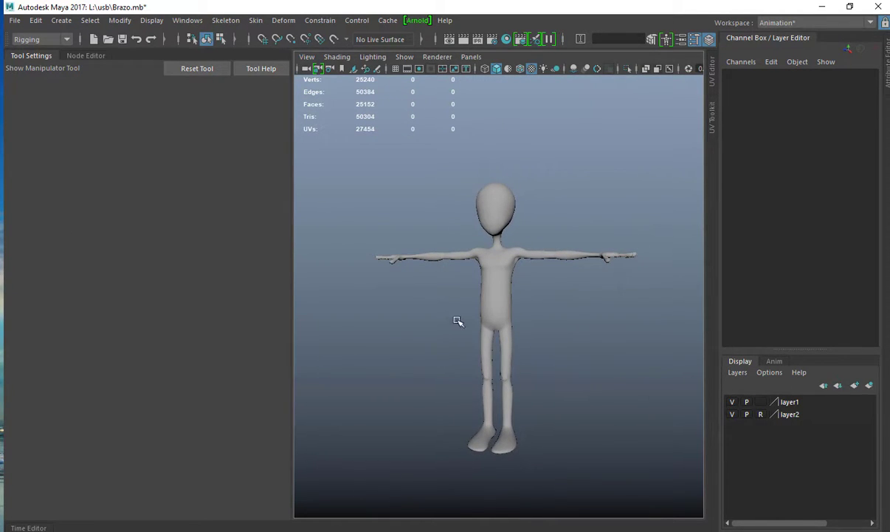
pyautogui.keyDown('alt'); pyautogui.moveTo(457, 321); pyautogui.dragTo(570, 280); pyautogui.keyUp('alt')
pyautogui.scroll(5, 512, 320)
pyautogui.scroll(-3, 500, 275)
pyautogui.scroll(-3, 500, 274)
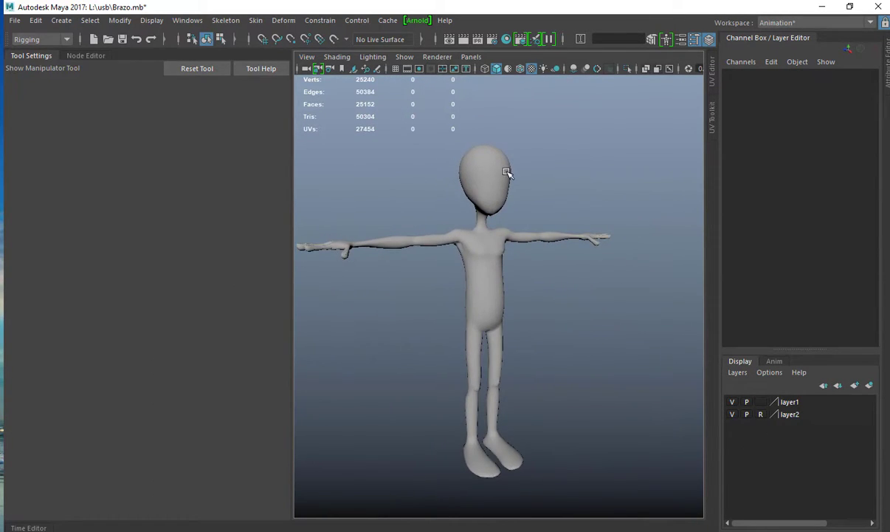
pyautogui.keyDown('alt'); pyautogui.moveTo(507, 172); pyautogui.dragTo(486, 176); pyautogui.keyUp('alt')
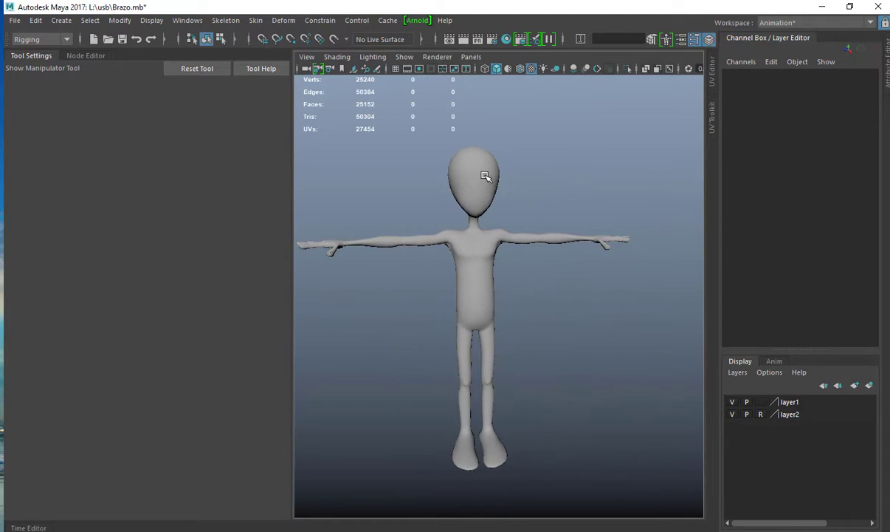